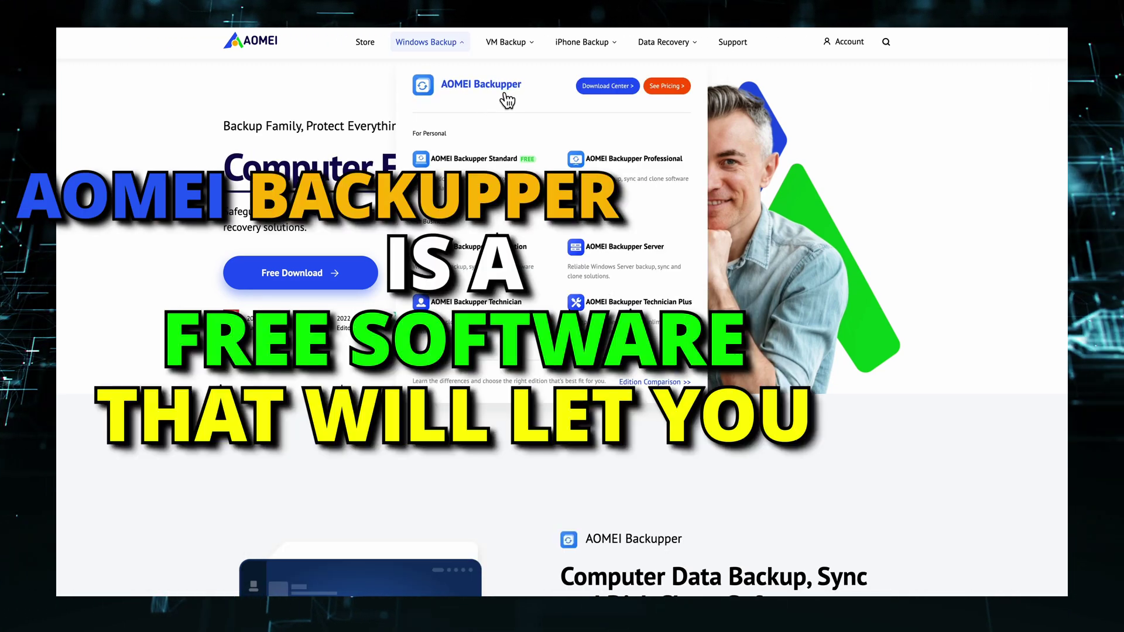
Step: Browse the AOMEI Backupper product page's features, then close the Flash Sale popup
{"action": "left_click", "coordinate": [507, 101]}
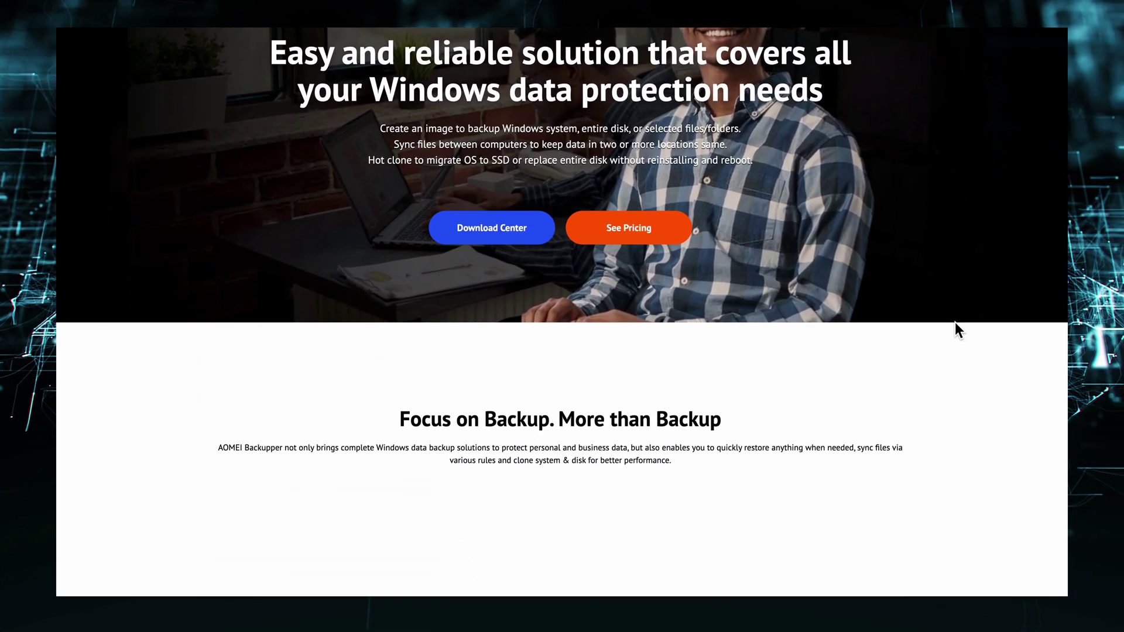
{"action": "scroll", "coordinate": [955, 322], "scroll_direction": "down", "scroll_amount": 5}
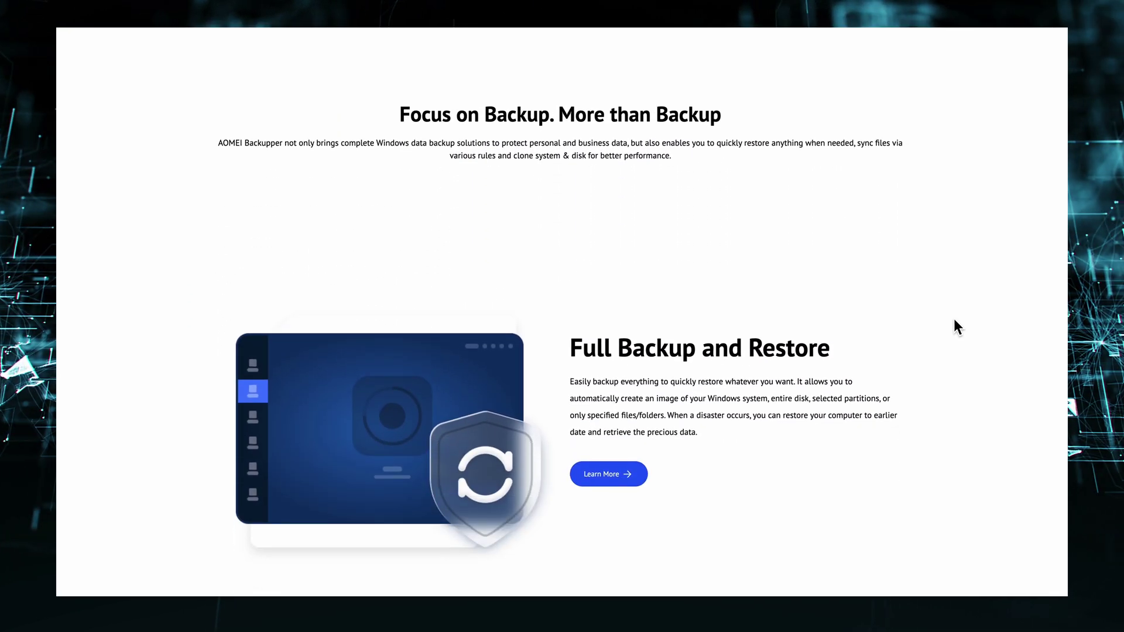
{"action": "scroll", "coordinate": [954, 318], "scroll_direction": "down", "scroll_amount": 2}
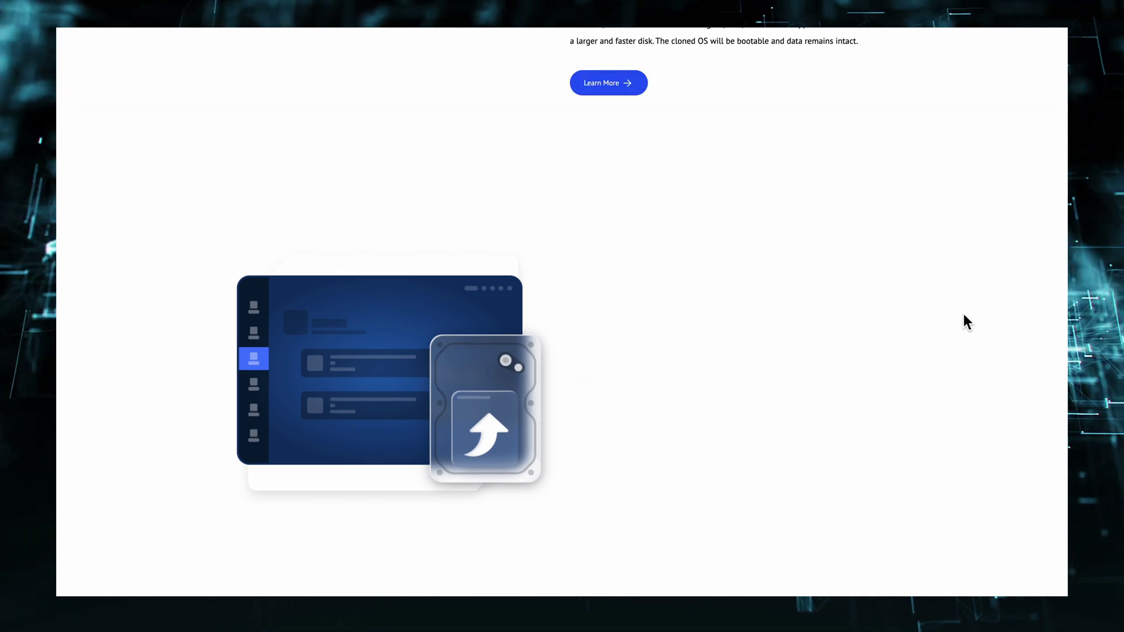
{"action": "scroll", "coordinate": [963, 314], "scroll_direction": "down", "scroll_amount": 5}
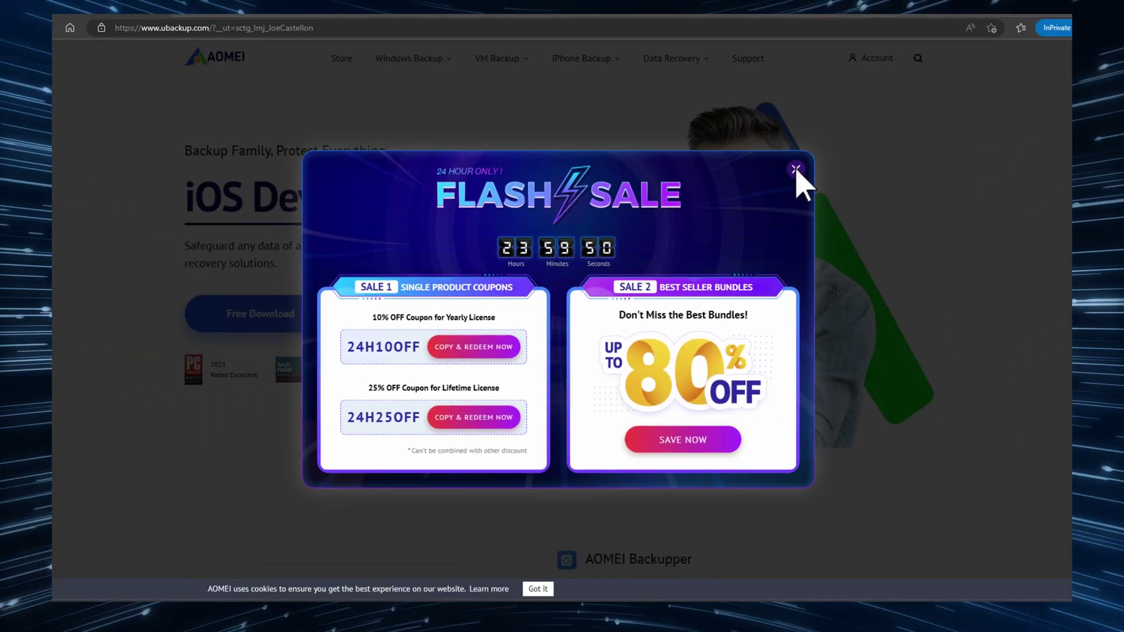
{"action": "left_click", "coordinate": [914, 80]}
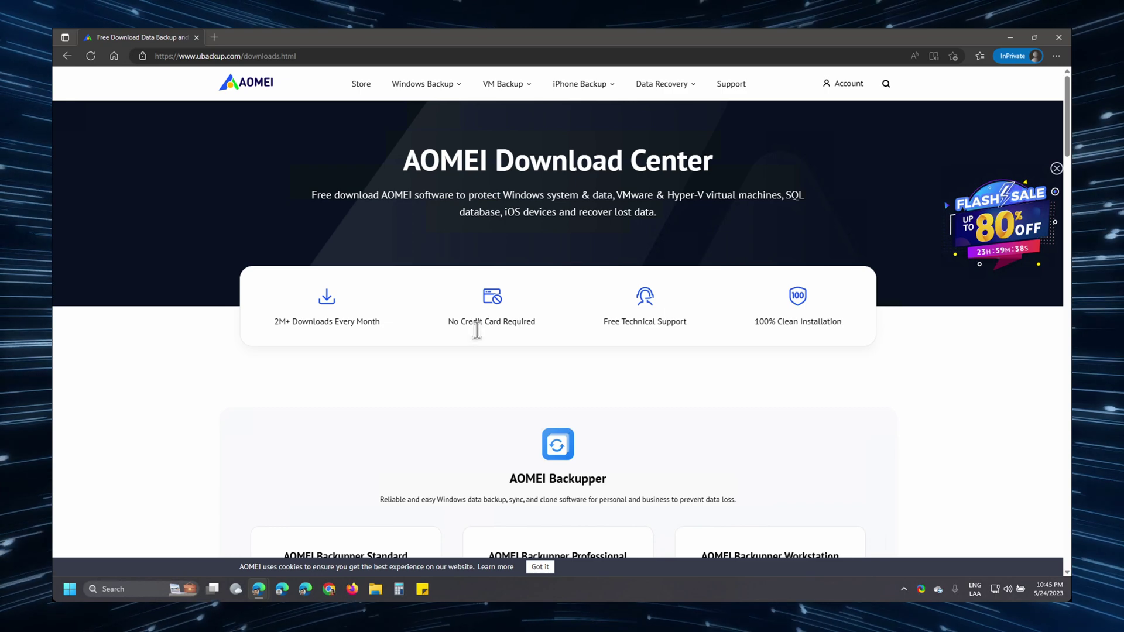
Step: Open the Backupper Edition Comparison page
{"action": "scroll", "coordinate": [473, 376], "scroll_direction": "down", "scroll_amount": 8}
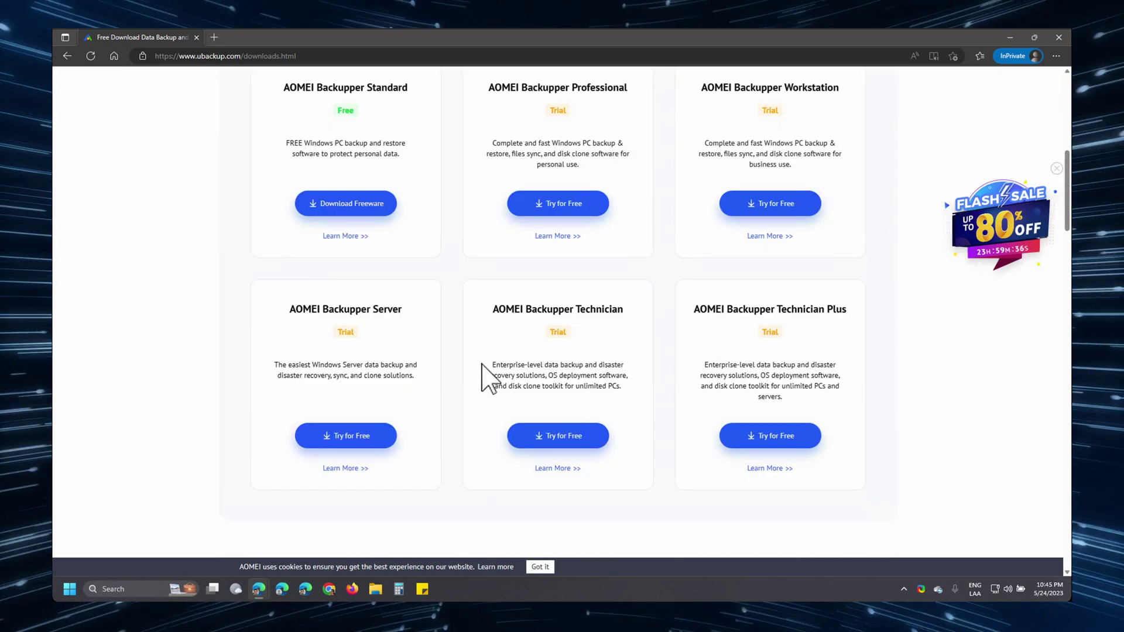
{"action": "scroll", "coordinate": [564, 401], "scroll_direction": "down", "scroll_amount": 2}
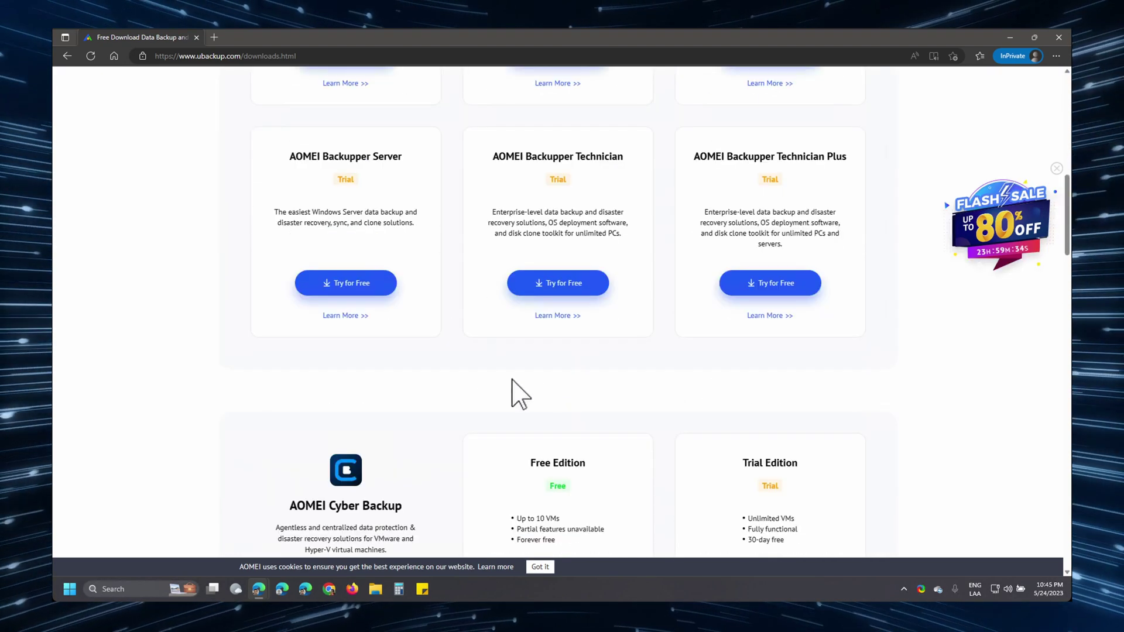
{"action": "scroll", "coordinate": [468, 377], "scroll_direction": "up", "scroll_amount": 10}
{"action": "mouse_move", "coordinate": [409, 82]}
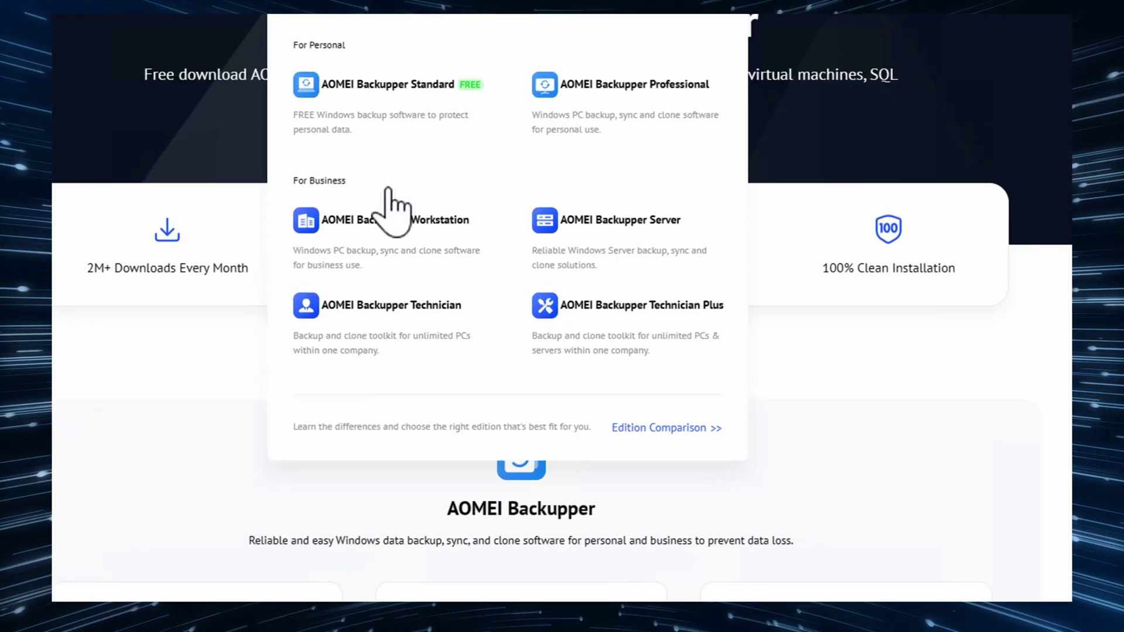
{"action": "left_click", "coordinate": [761, 436]}
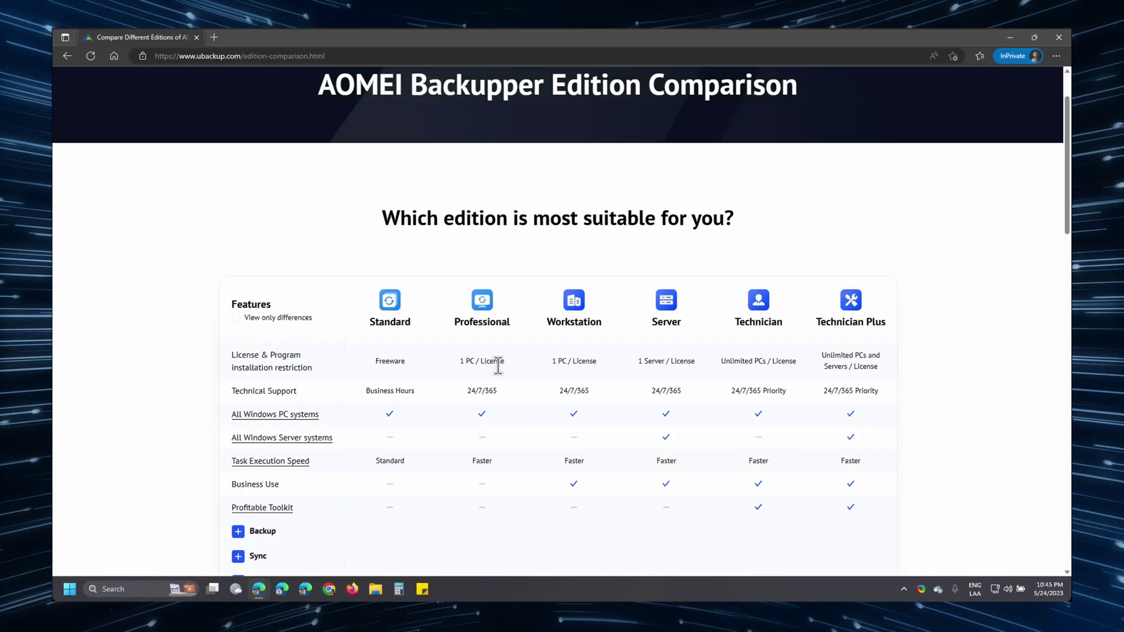
{"action": "scroll", "coordinate": [497, 365], "scroll_direction": "down", "scroll_amount": 3}
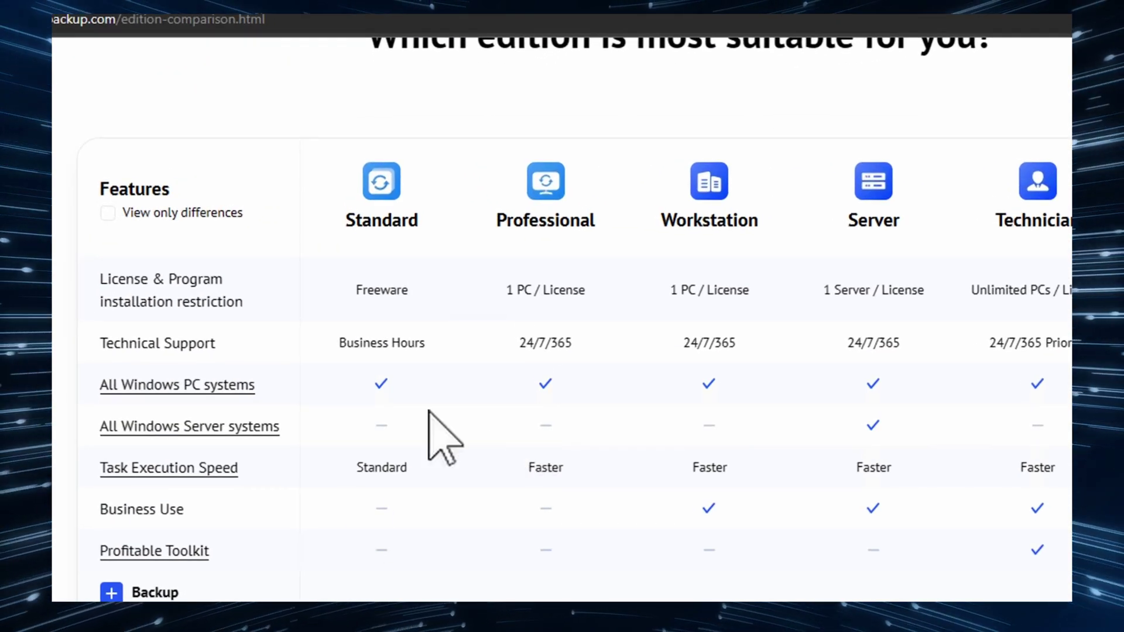
Step: Expand the Backup, Sync and Restore feature rows of the comparison table
{"action": "left_click", "coordinate": [111, 593]}
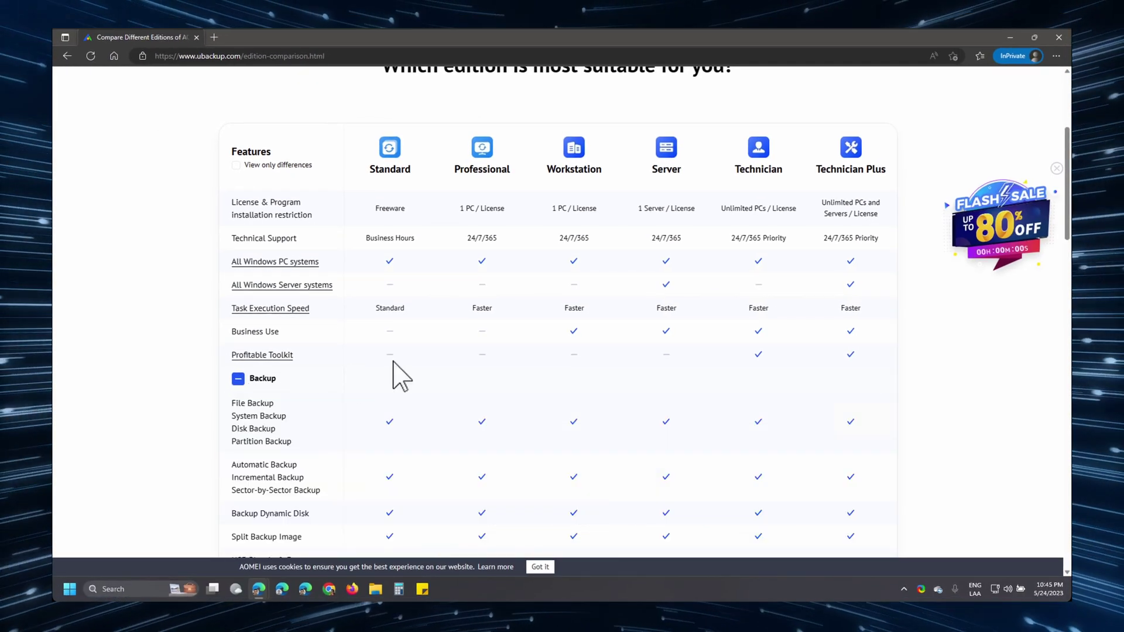
{"action": "scroll", "coordinate": [393, 363], "scroll_direction": "down", "scroll_amount": 3}
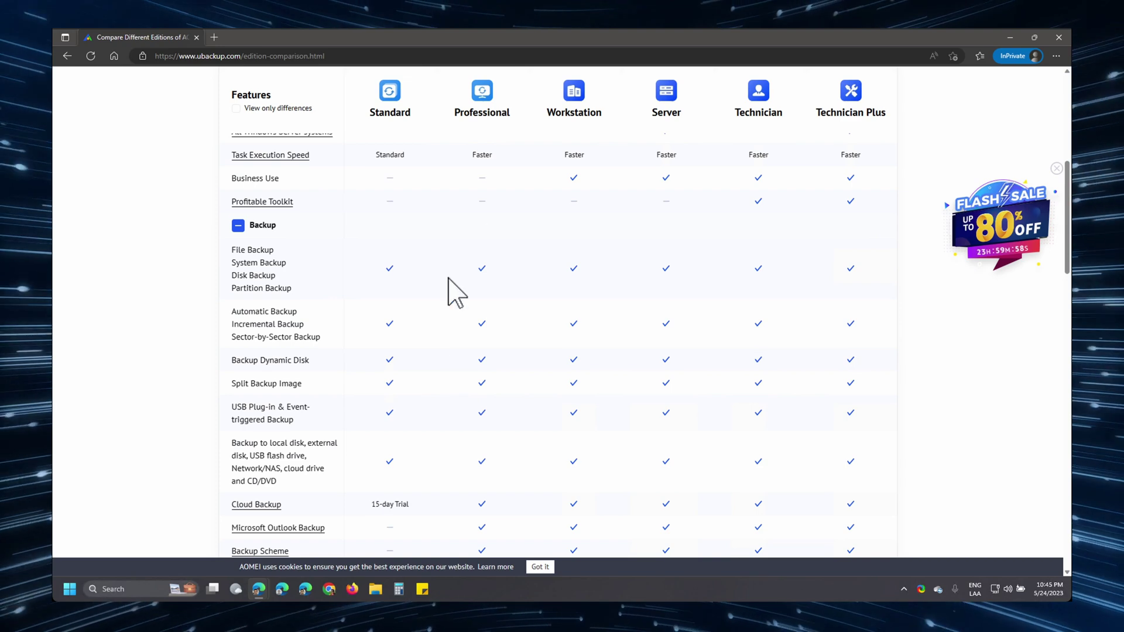
{"action": "scroll", "coordinate": [454, 325], "scroll_direction": "down", "scroll_amount": 4}
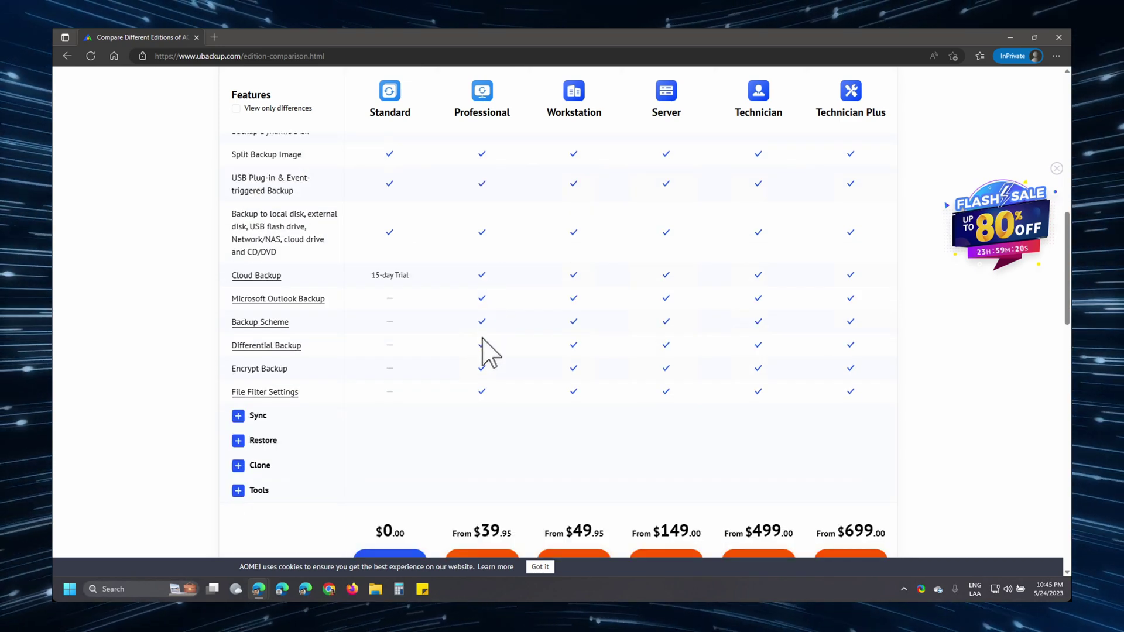
{"action": "scroll", "coordinate": [483, 339], "scroll_direction": "down", "scroll_amount": 1}
{"action": "left_click", "coordinate": [238, 341]}
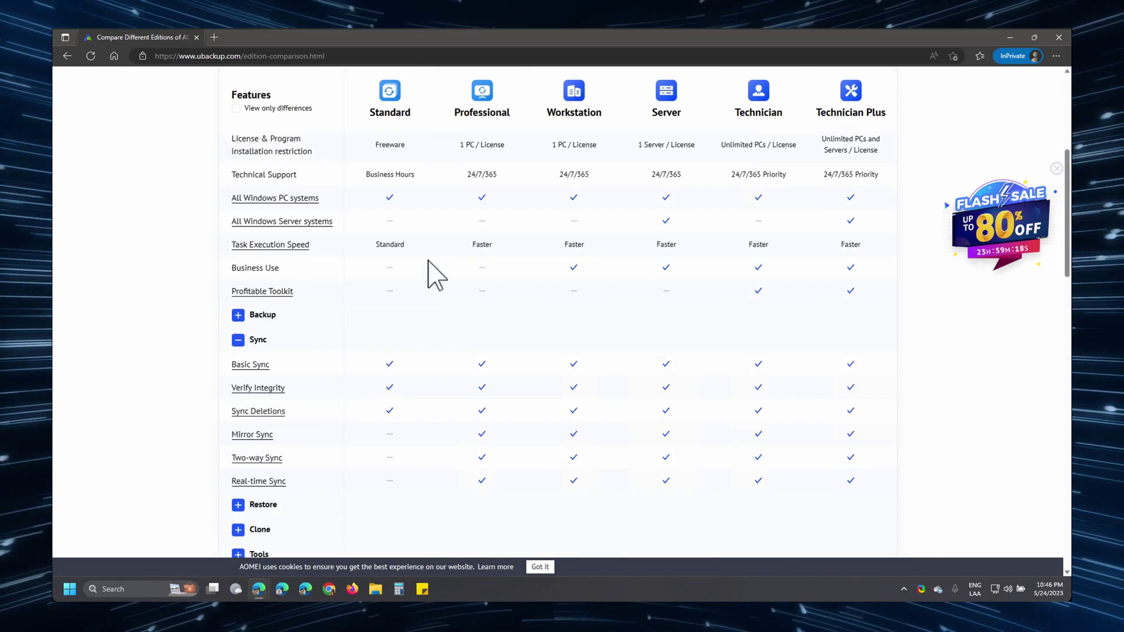
{"action": "scroll", "coordinate": [457, 293], "scroll_direction": "down", "scroll_amount": 2}
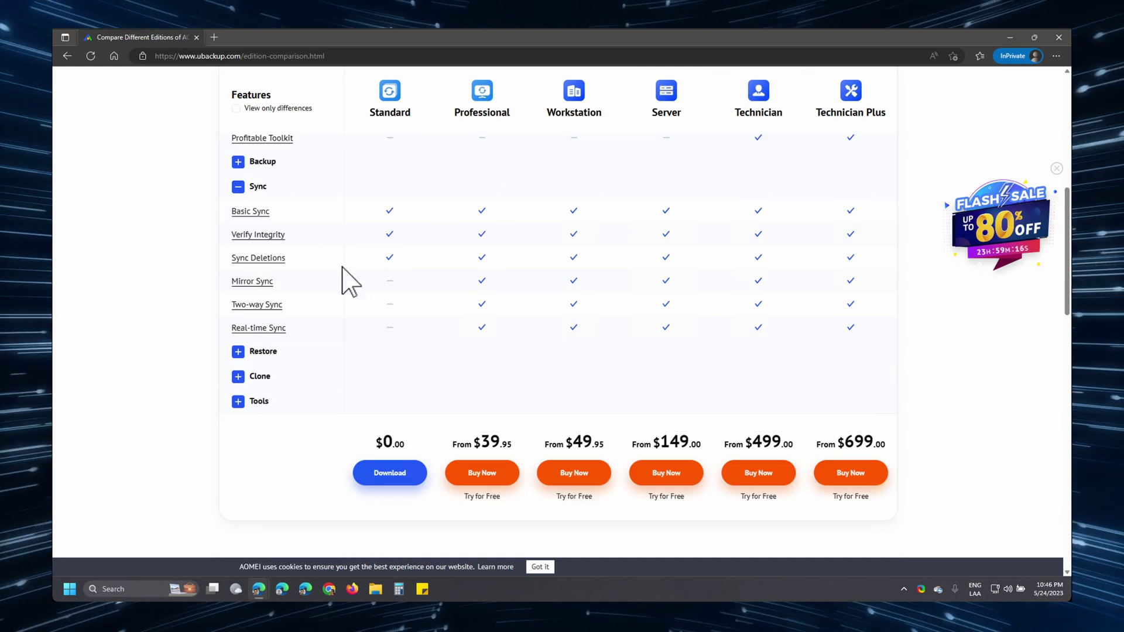
{"action": "left_click", "coordinate": [252, 350]}
{"action": "scroll", "coordinate": [451, 245], "scroll_direction": "down", "scroll_amount": 1}
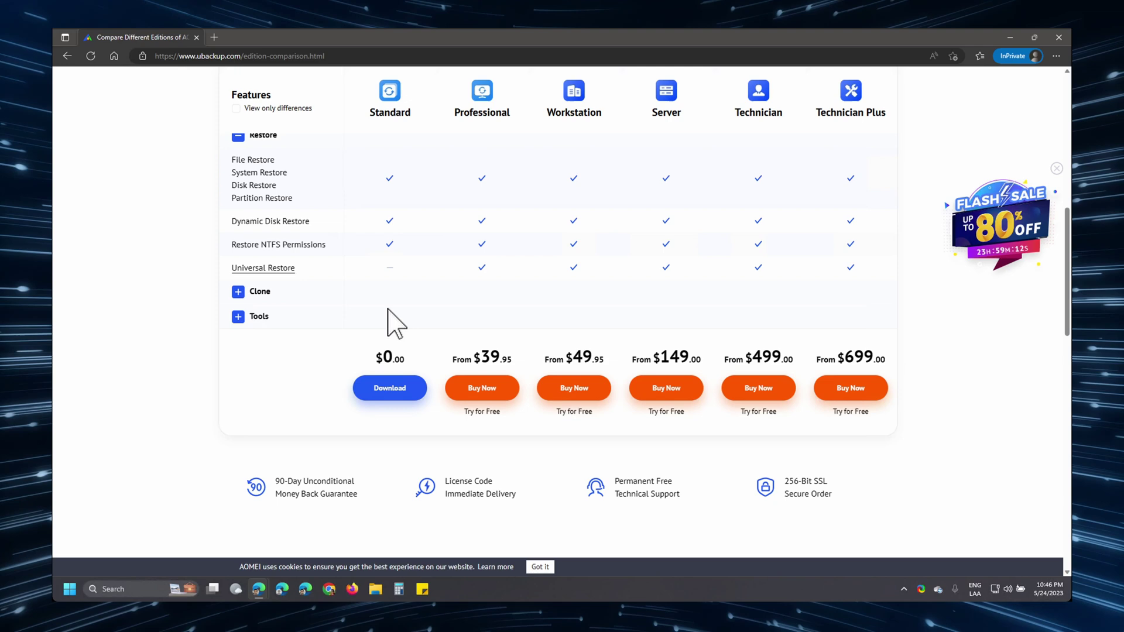
{"action": "scroll", "coordinate": [388, 310], "scroll_direction": "up", "scroll_amount": 1}
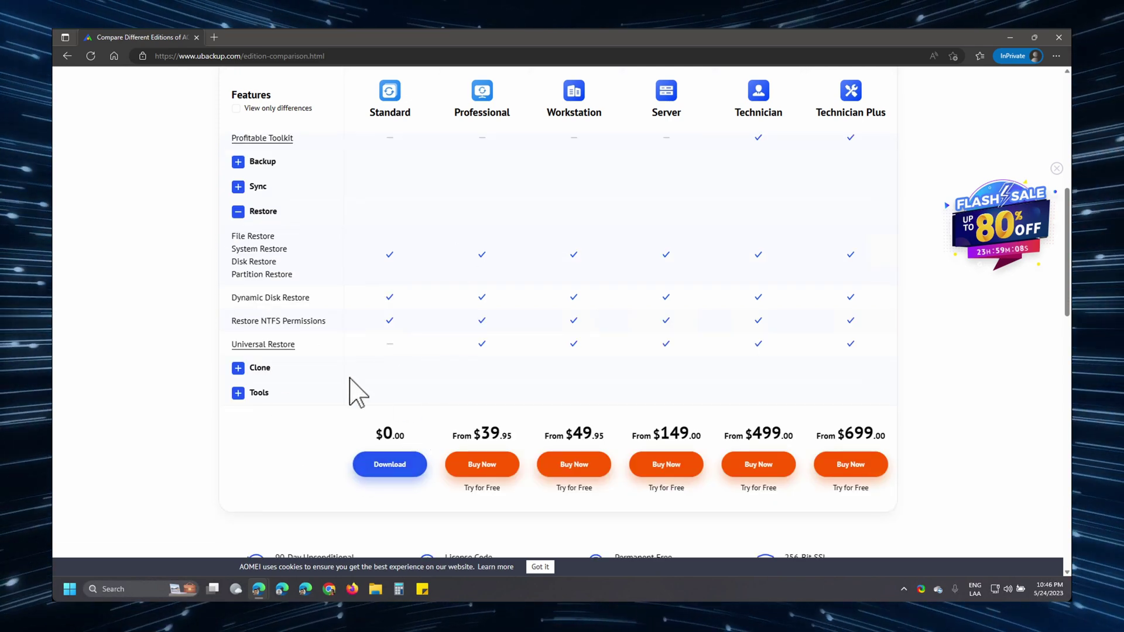
Step: Download the free Standard installer AOMEIBackupperStd_20230525.4617925.exe and open it
{"action": "left_click", "coordinate": [390, 465]}
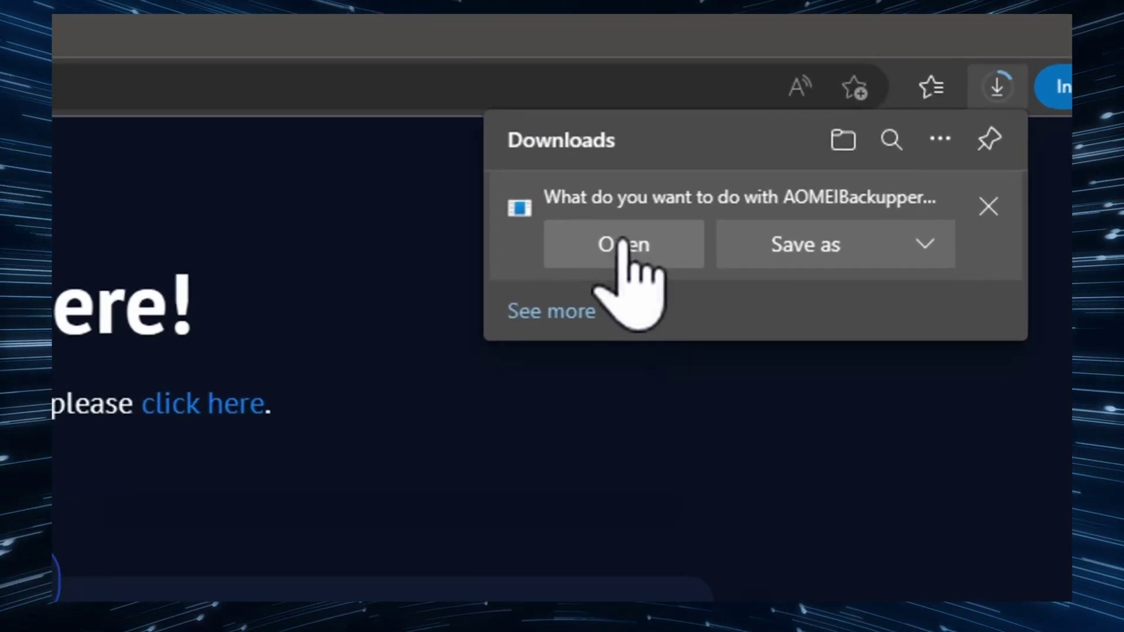
{"action": "left_click", "coordinate": [849, 113]}
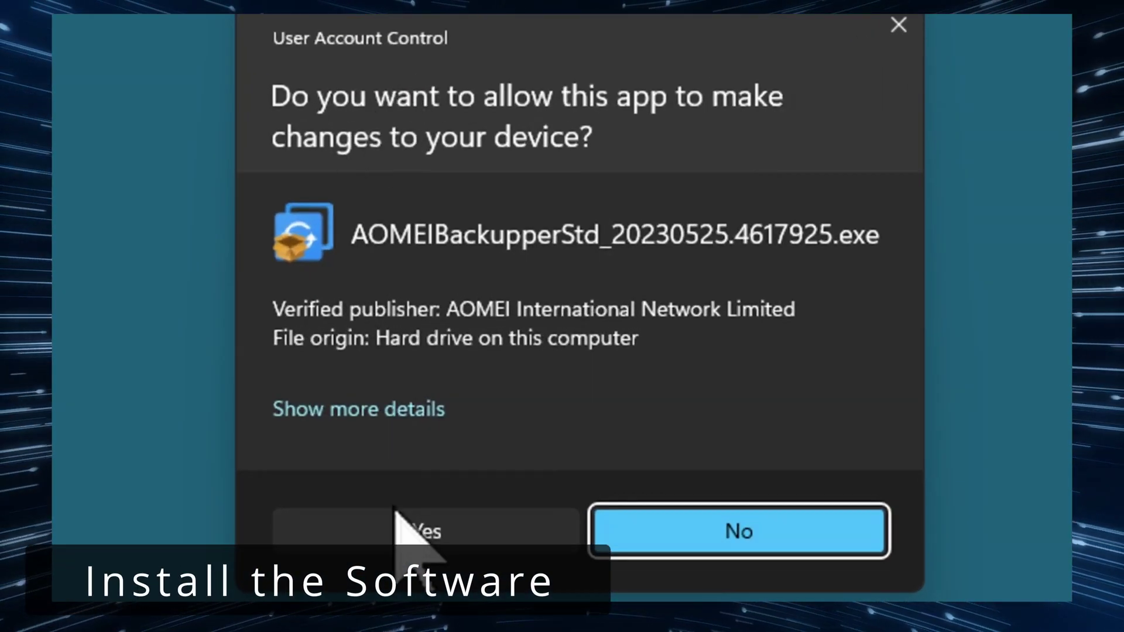
Step: Approve UAC, keep English, skip the Pro trial, and install AOMEI Backupper Standard
{"action": "left_click", "coordinate": [402, 534]}
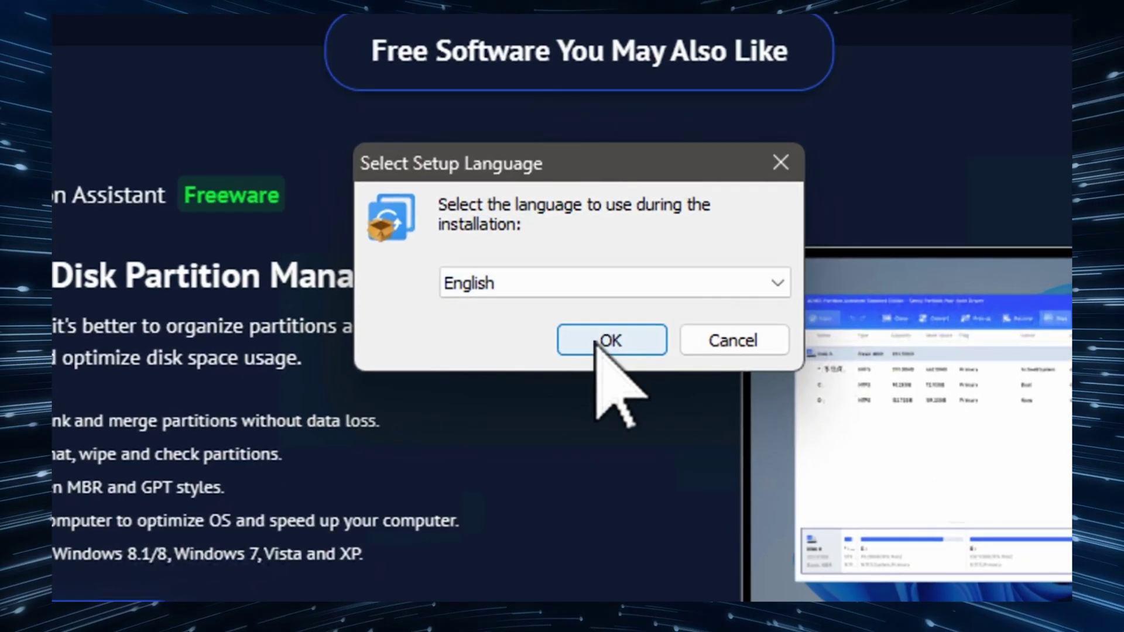
{"action": "left_click", "coordinate": [571, 332]}
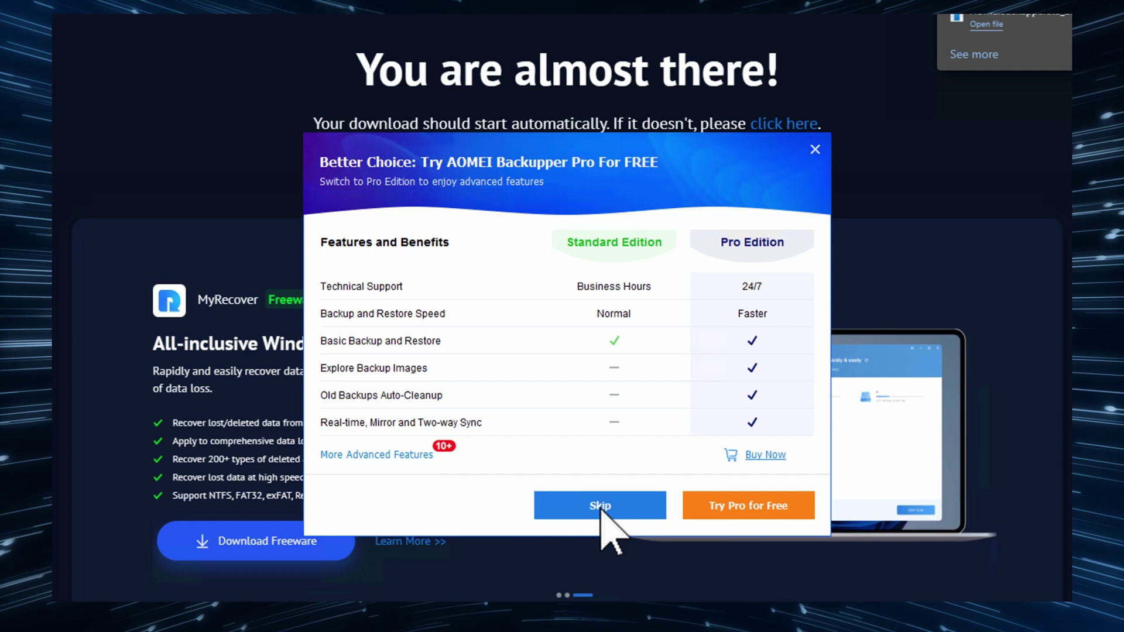
{"action": "left_click", "coordinate": [610, 553]}
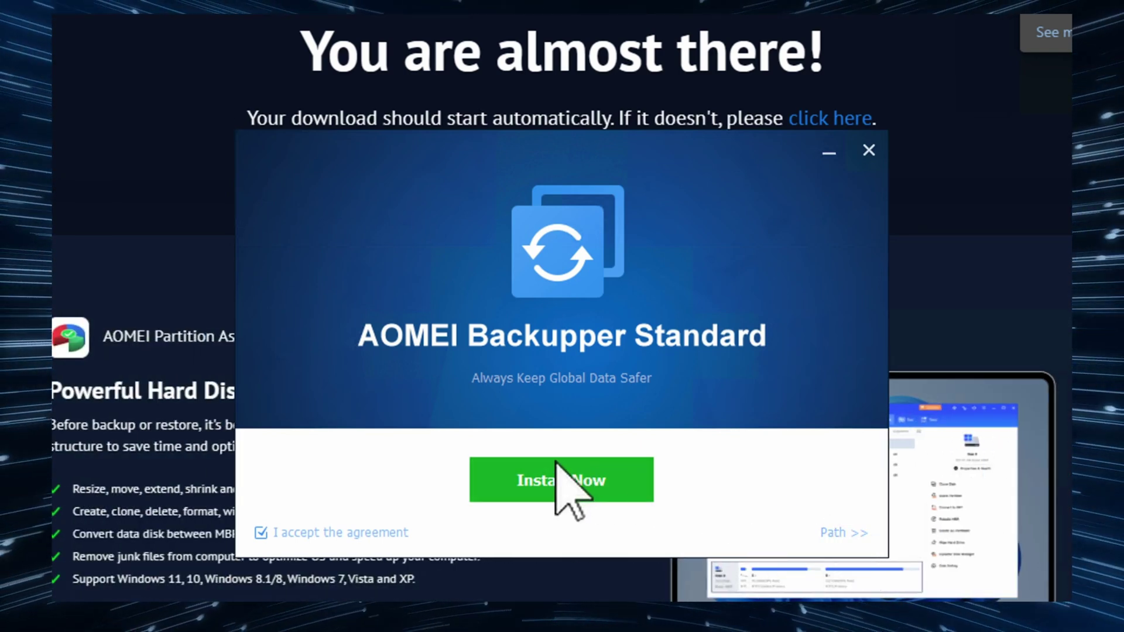
{"action": "left_click", "coordinate": [562, 483]}
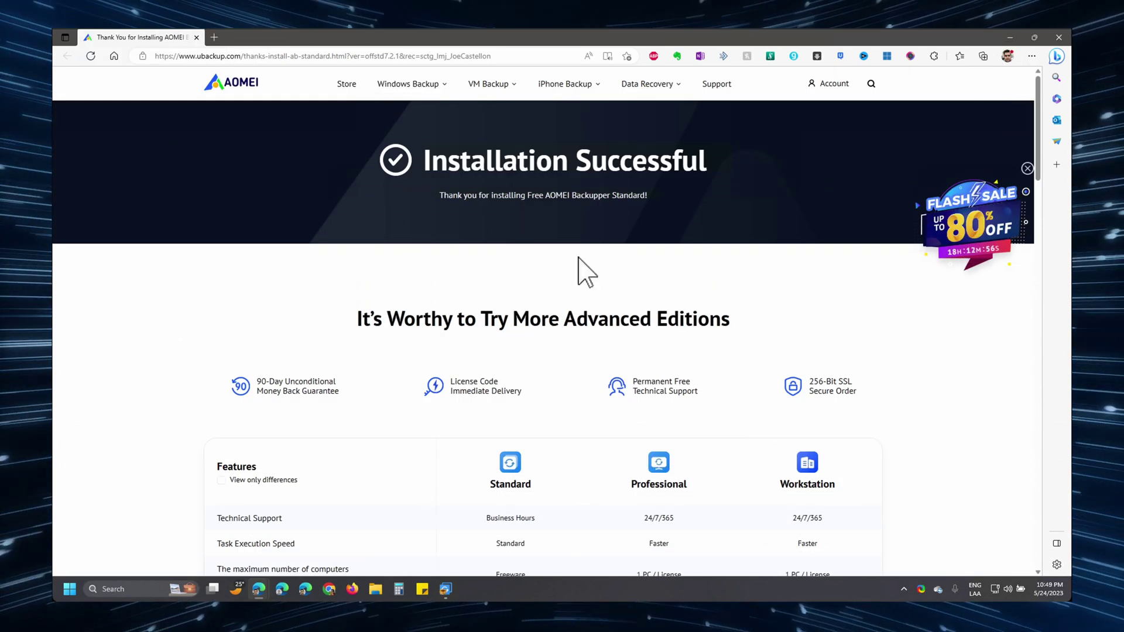
Step: Review the Backup rows of the edition comparison, then launch AOMEI Backupper Standard
{"action": "left_click_drag", "start_coordinate": [420, 159], "coordinate": [740, 164]}
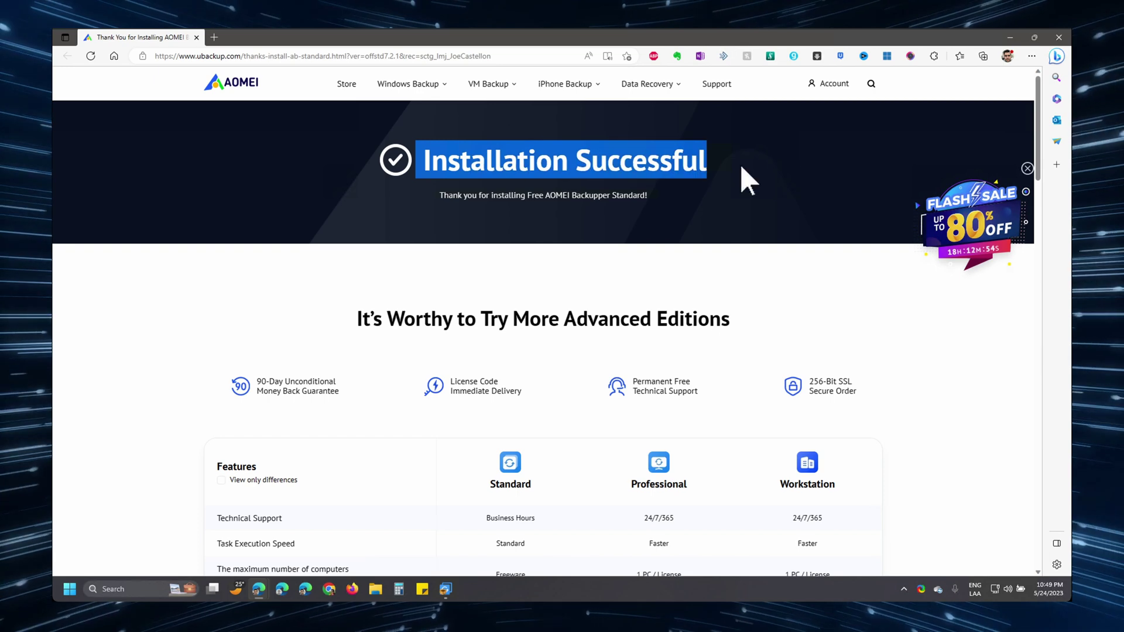
{"action": "left_click", "coordinate": [576, 272]}
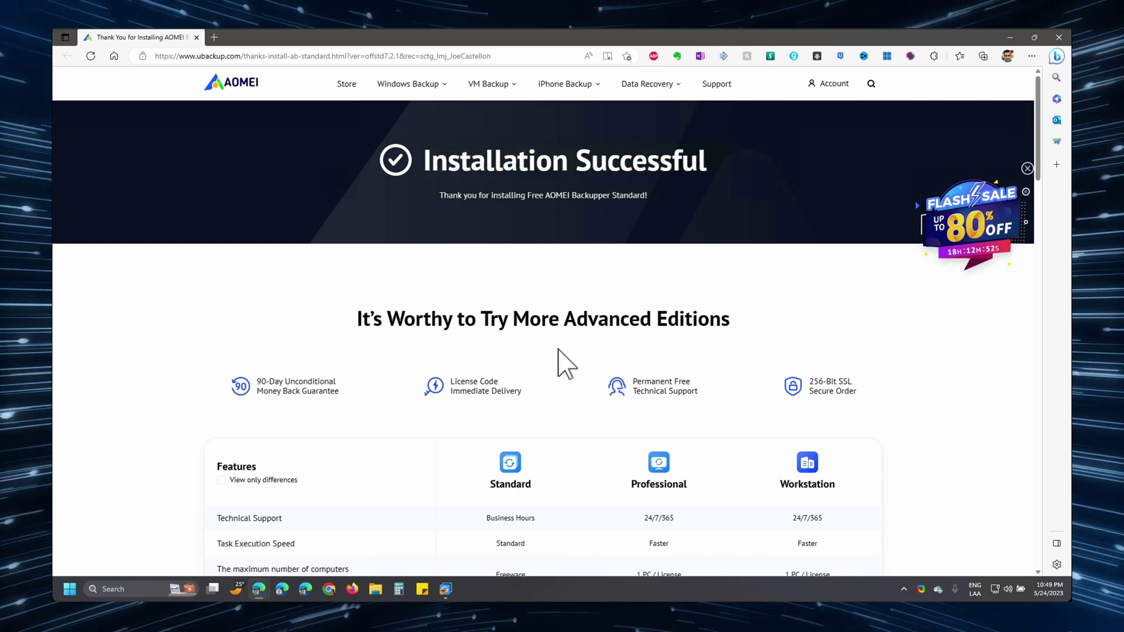
{"action": "scroll", "coordinate": [558, 349], "scroll_direction": "down", "scroll_amount": 4}
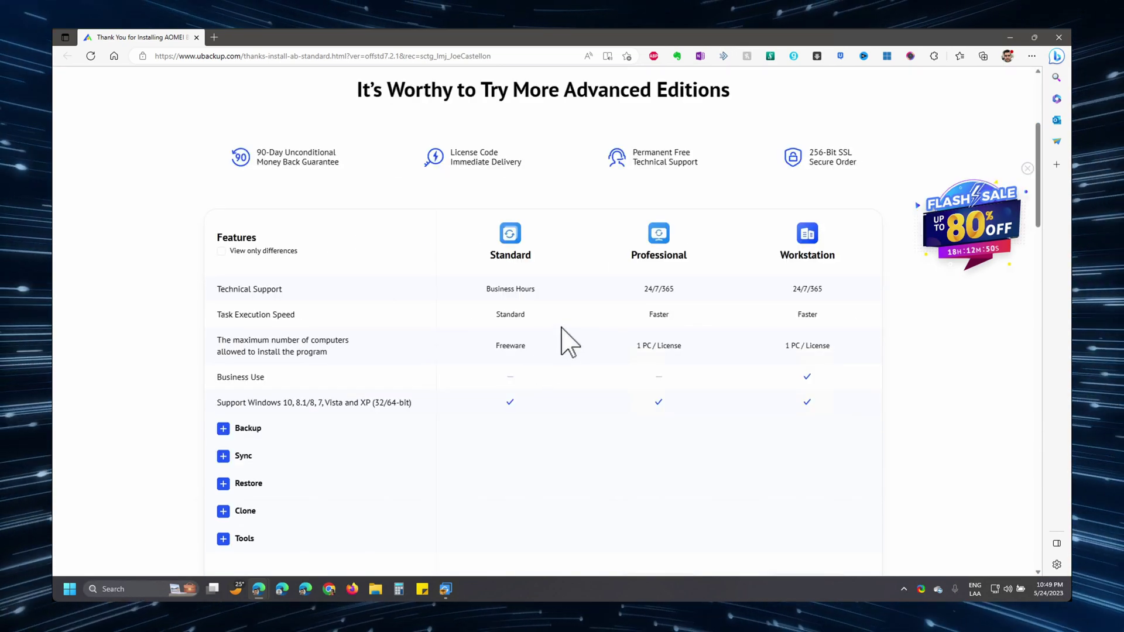
{"action": "scroll", "coordinate": [569, 342], "scroll_direction": "down", "scroll_amount": 1}
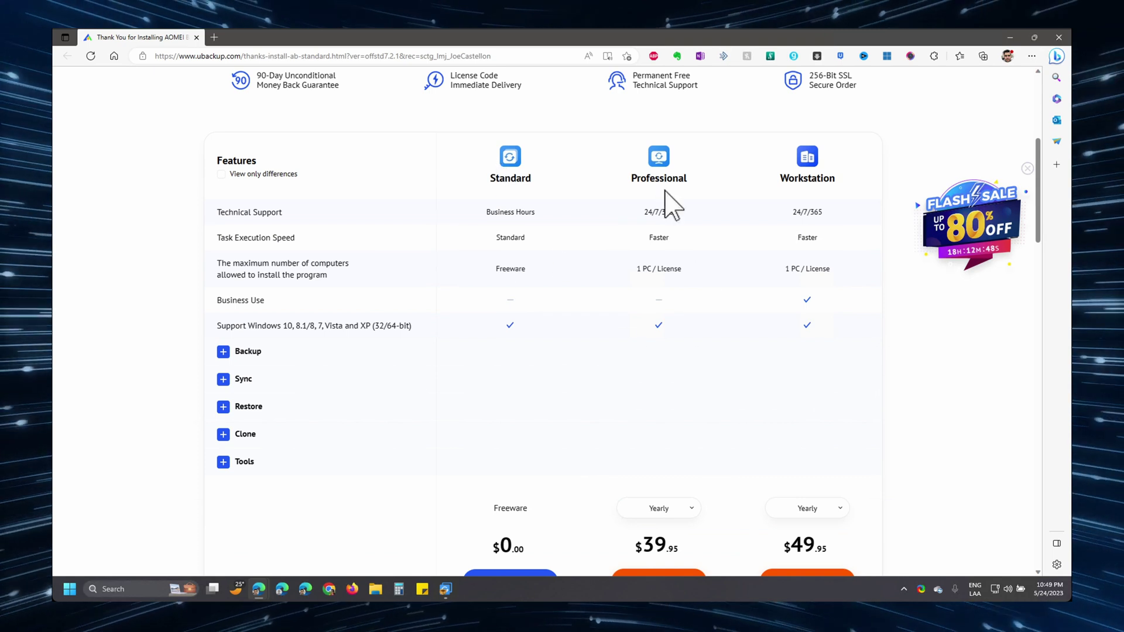
{"action": "scroll", "coordinate": [671, 345], "scroll_direction": "down", "scroll_amount": 1}
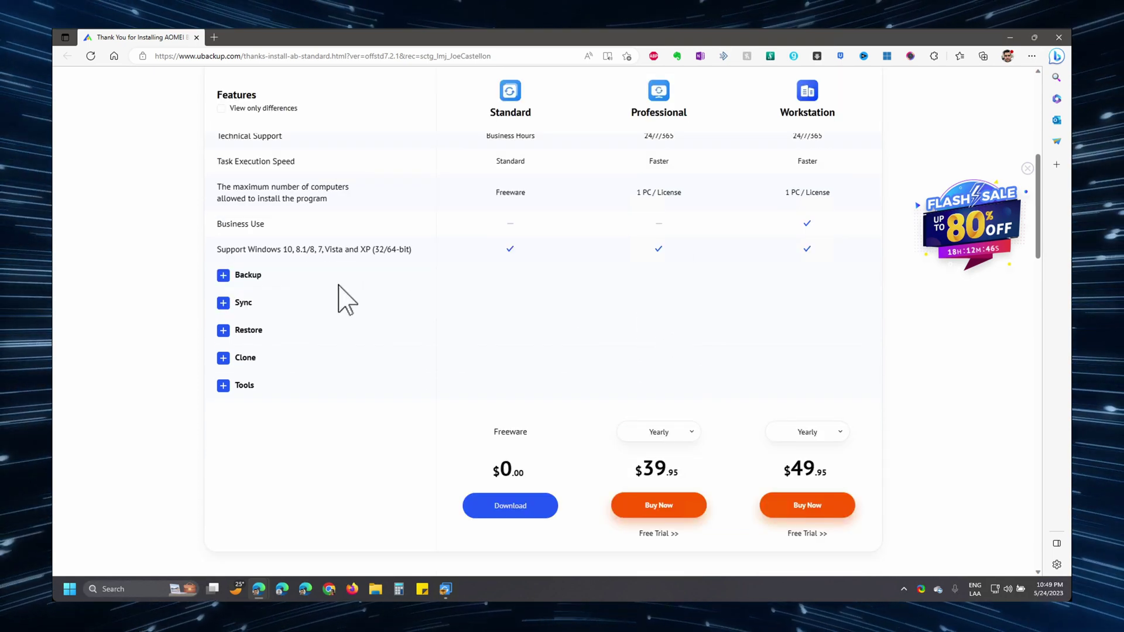
{"action": "left_click", "coordinate": [222, 275]}
{"action": "scroll", "coordinate": [251, 355], "scroll_direction": "down", "scroll_amount": 10}
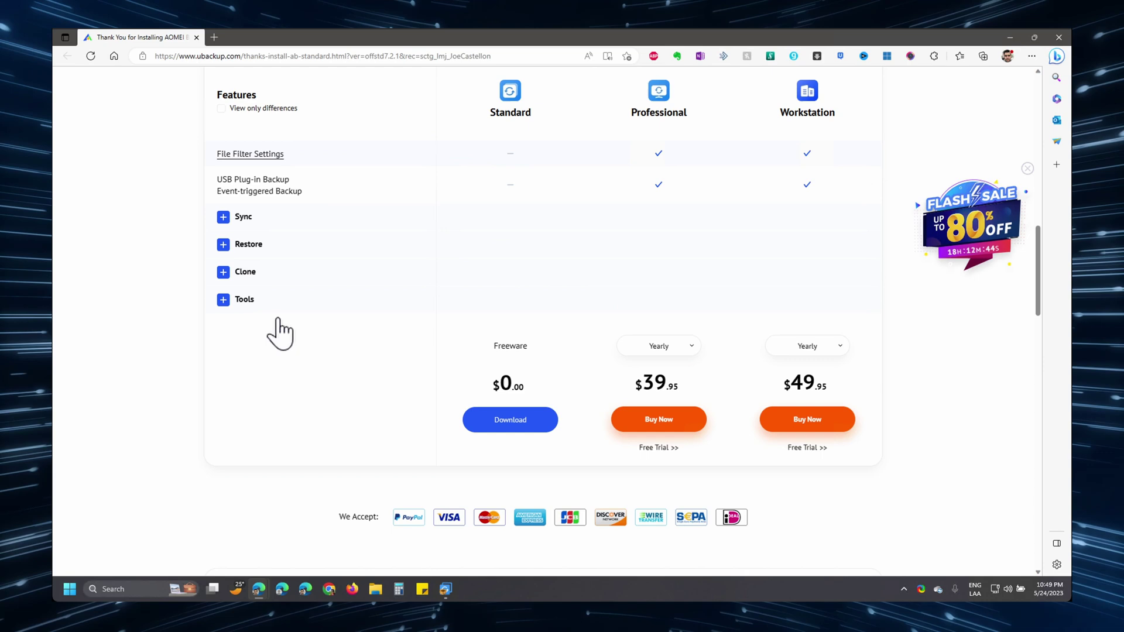
{"action": "scroll", "coordinate": [280, 333], "scroll_direction": "up", "scroll_amount": 15}
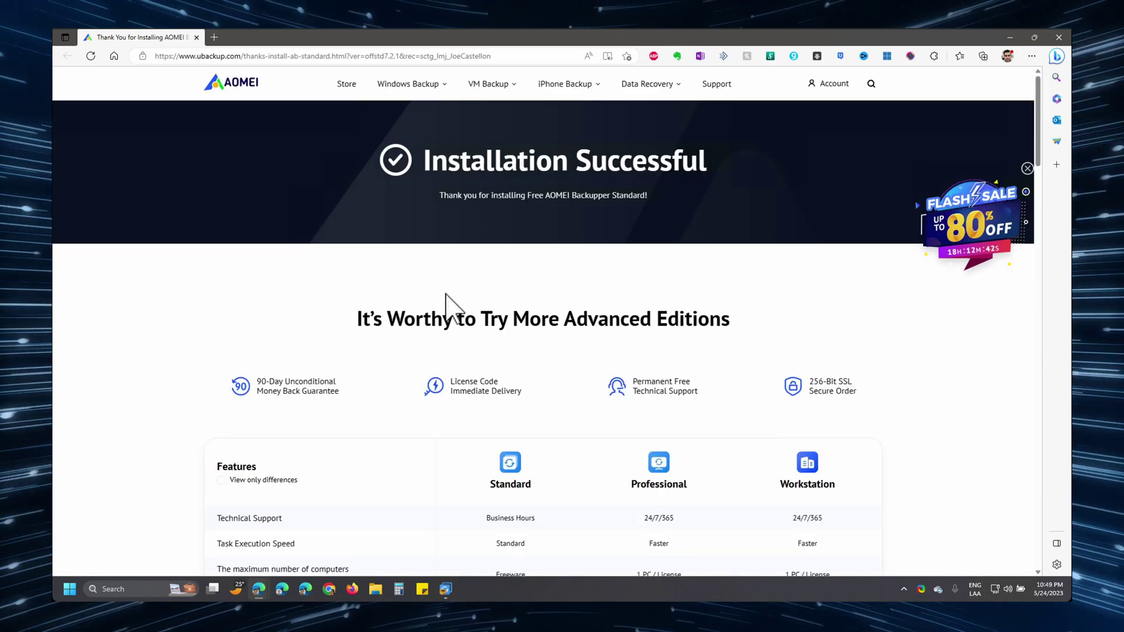
{"action": "left_click", "coordinate": [445, 590]}
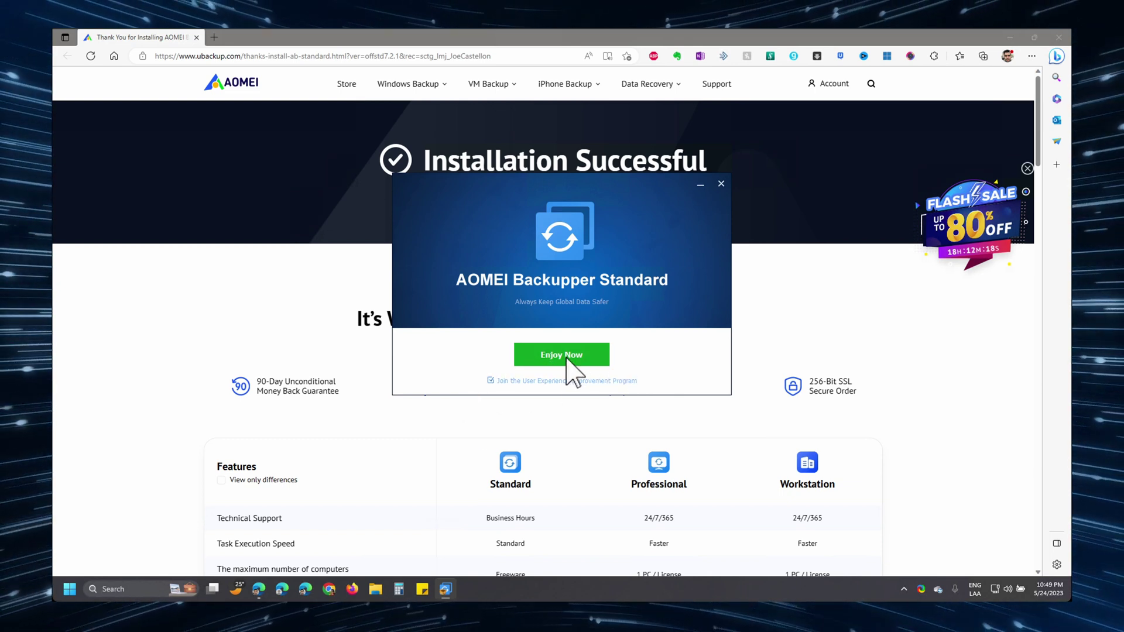
Step: Dismiss the welcome dialog, browse the backup types and sync modes, ending on Restore
{"action": "left_click", "coordinate": [566, 355]}
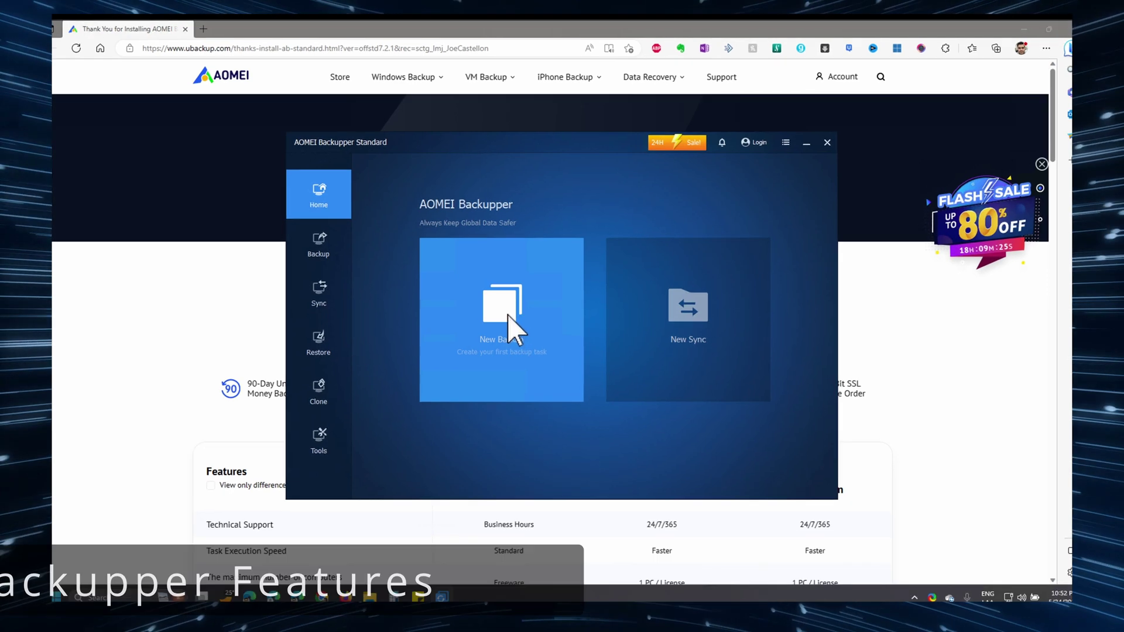
{"action": "left_click", "coordinate": [508, 315]}
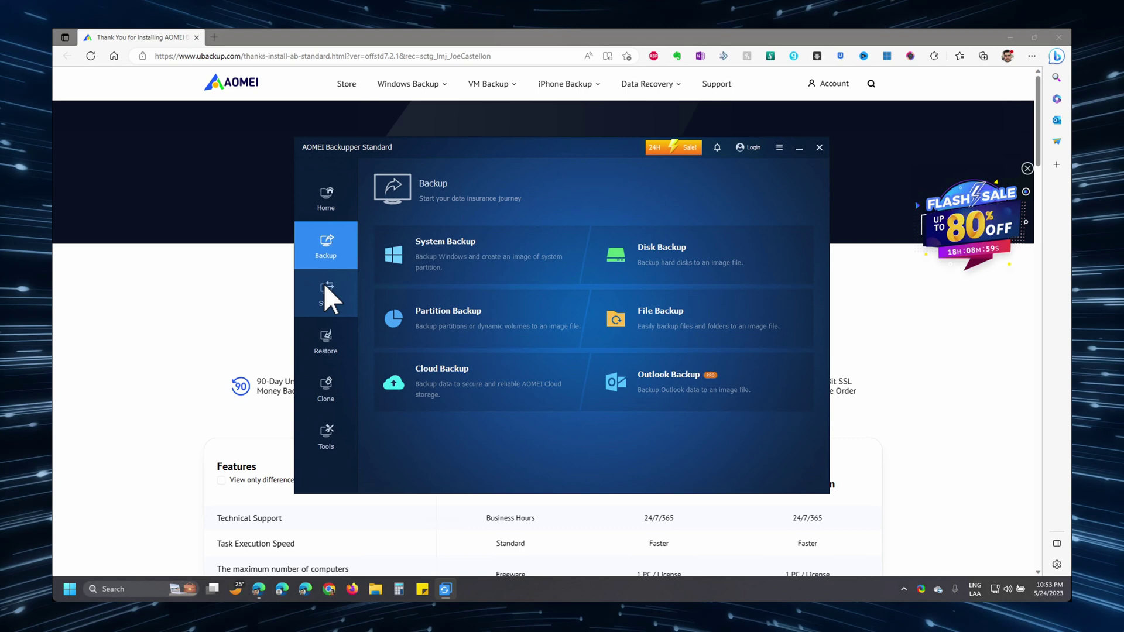
{"action": "left_click", "coordinate": [329, 207]}
{"action": "left_click", "coordinate": [705, 319]}
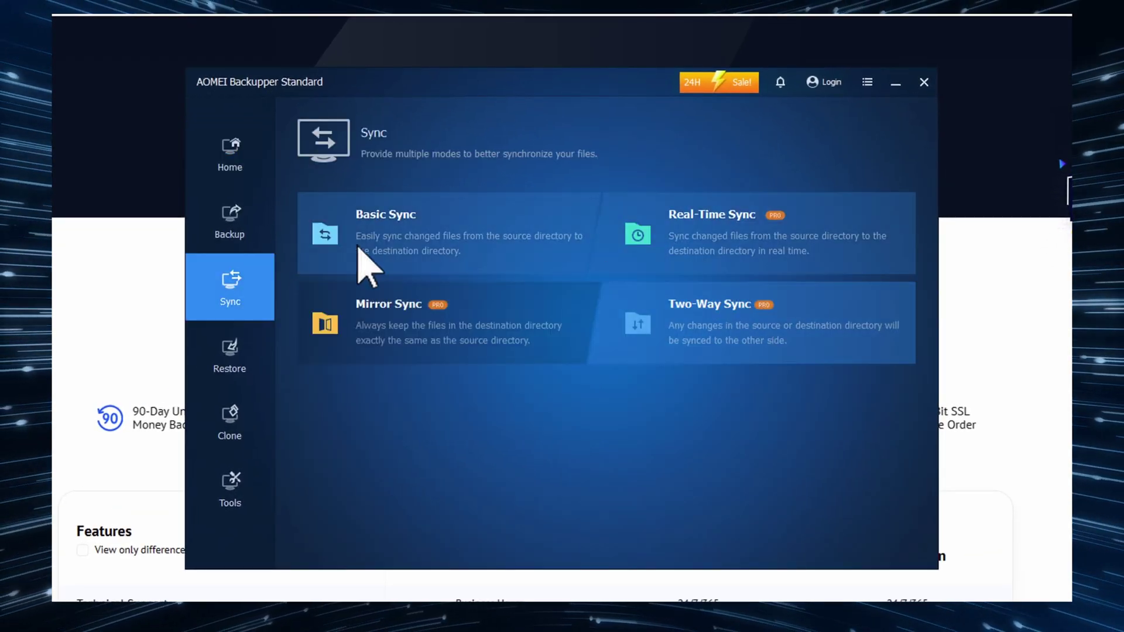
{"action": "left_click", "coordinate": [230, 159]}
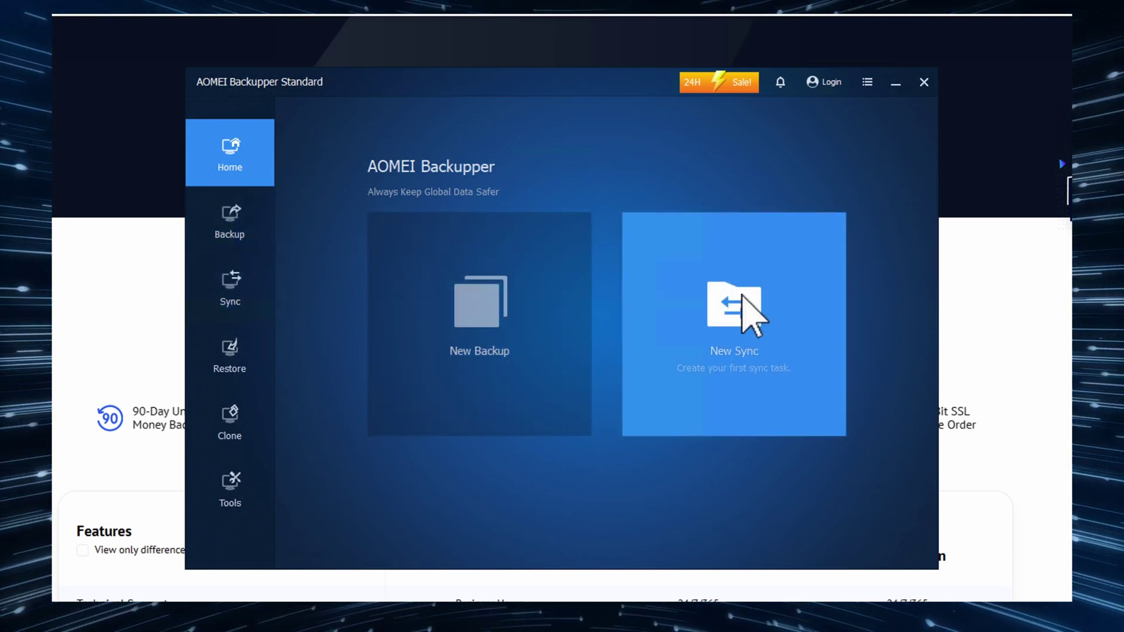
{"action": "left_click", "coordinate": [226, 280]}
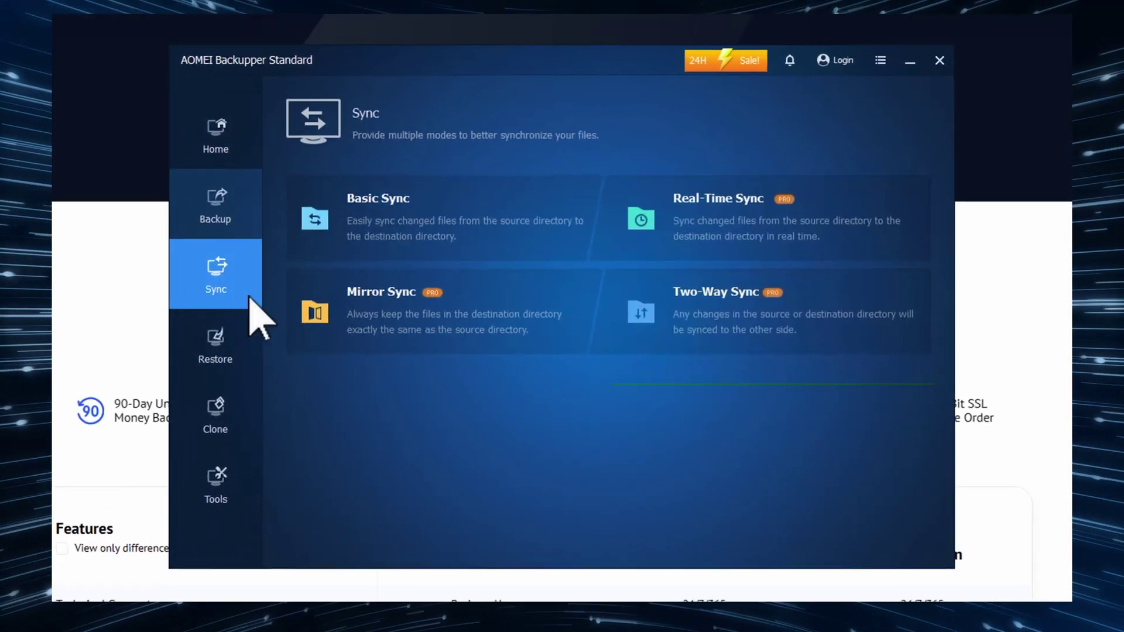
{"action": "left_click", "coordinate": [337, 350]}
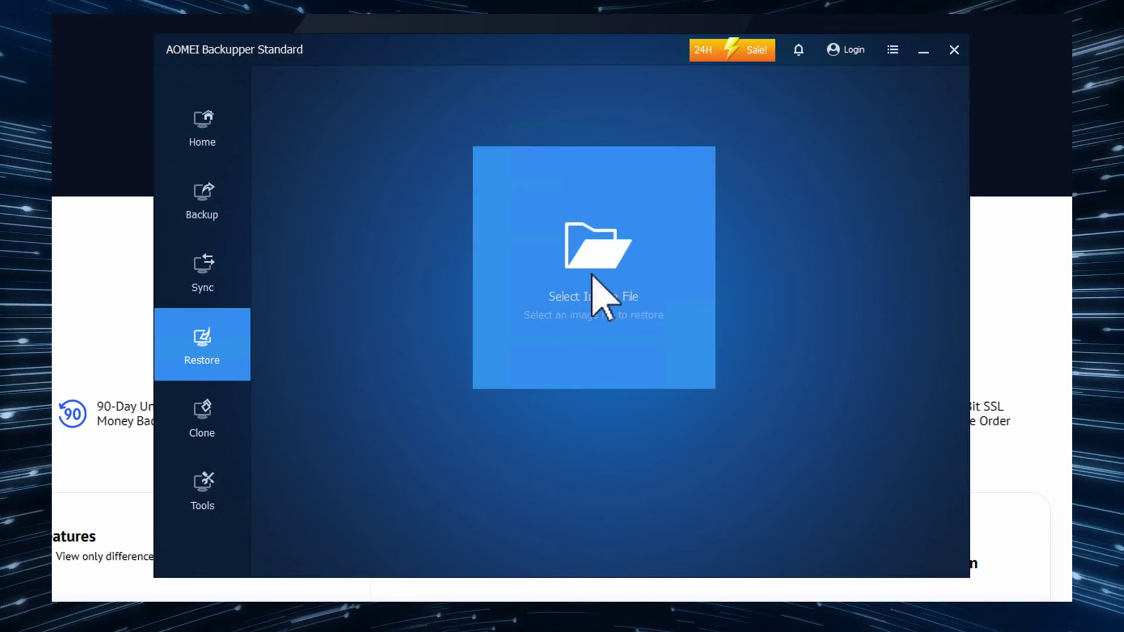
Step: Show the Clone page with System Clone, Disk Clone and Partition Clone options
{"action": "left_click", "coordinate": [196, 425]}
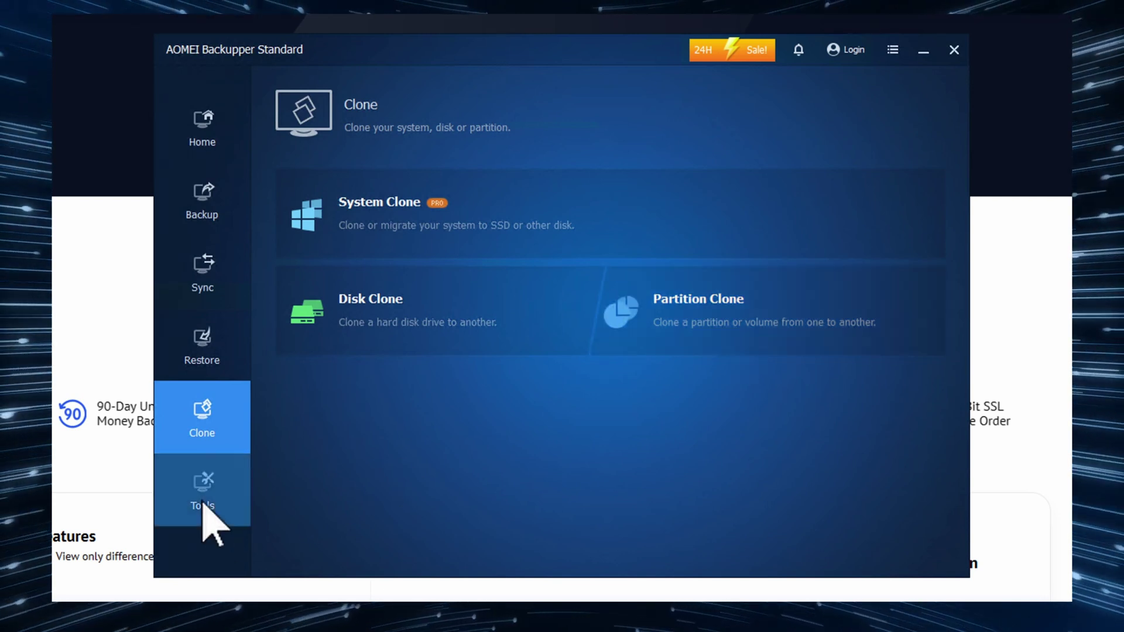
Step: Scroll through the Tools page's Backup Tools and Free Tools lists
{"action": "left_click", "coordinate": [202, 503]}
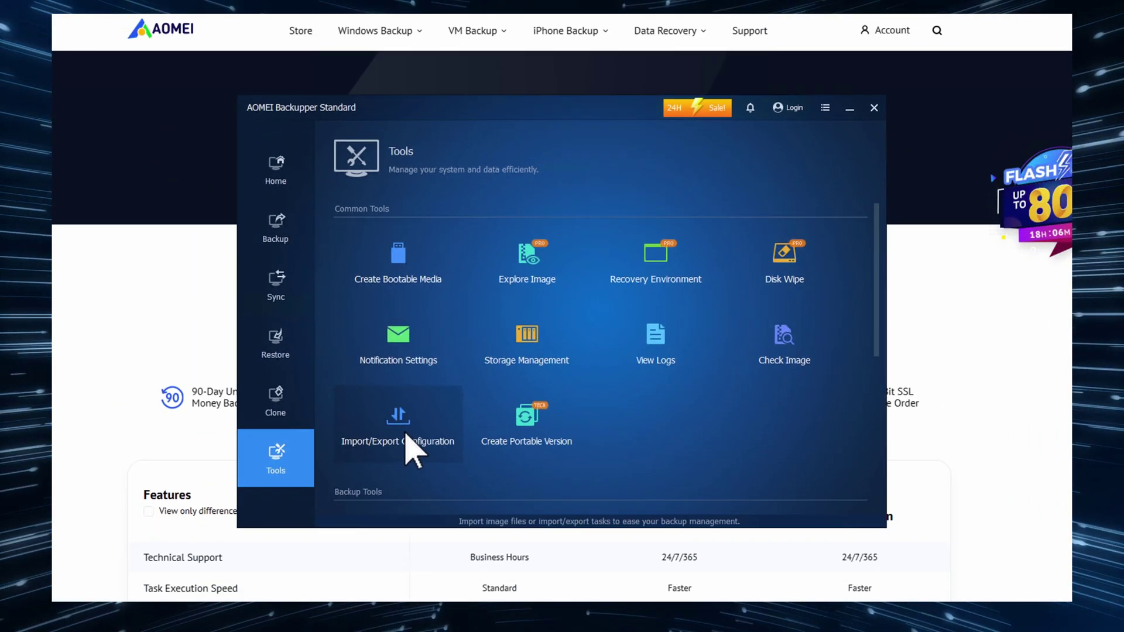
{"action": "scroll", "coordinate": [649, 420], "scroll_direction": "down", "scroll_amount": 5}
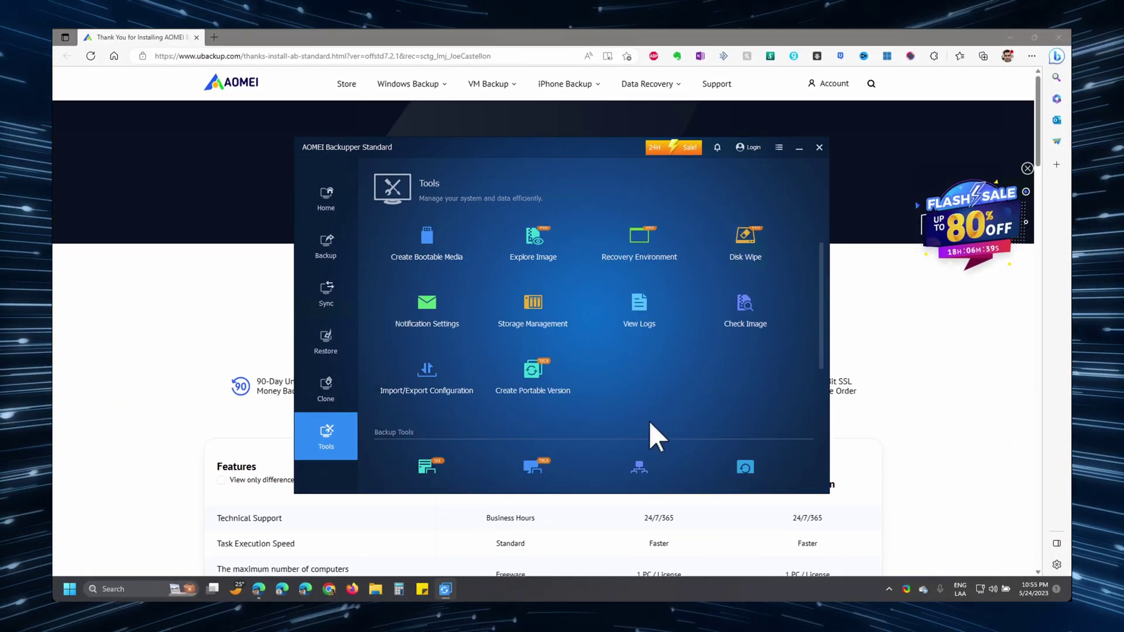
{"action": "scroll", "coordinate": [626, 421], "scroll_direction": "down", "scroll_amount": 2}
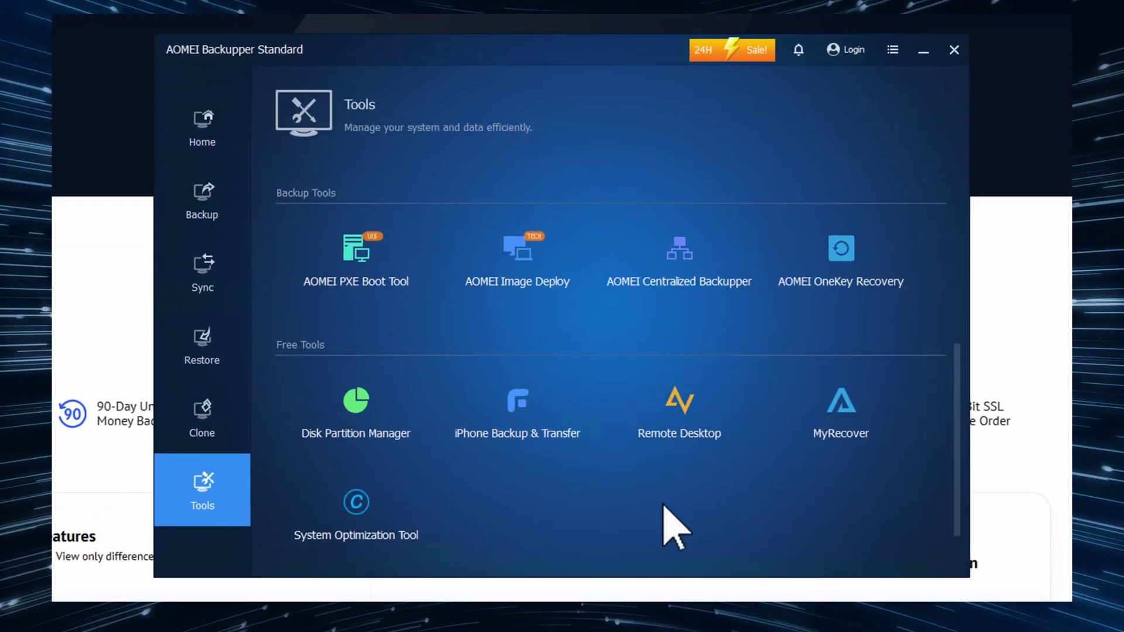
{"action": "scroll", "coordinate": [673, 527], "scroll_direction": "down", "scroll_amount": 1}
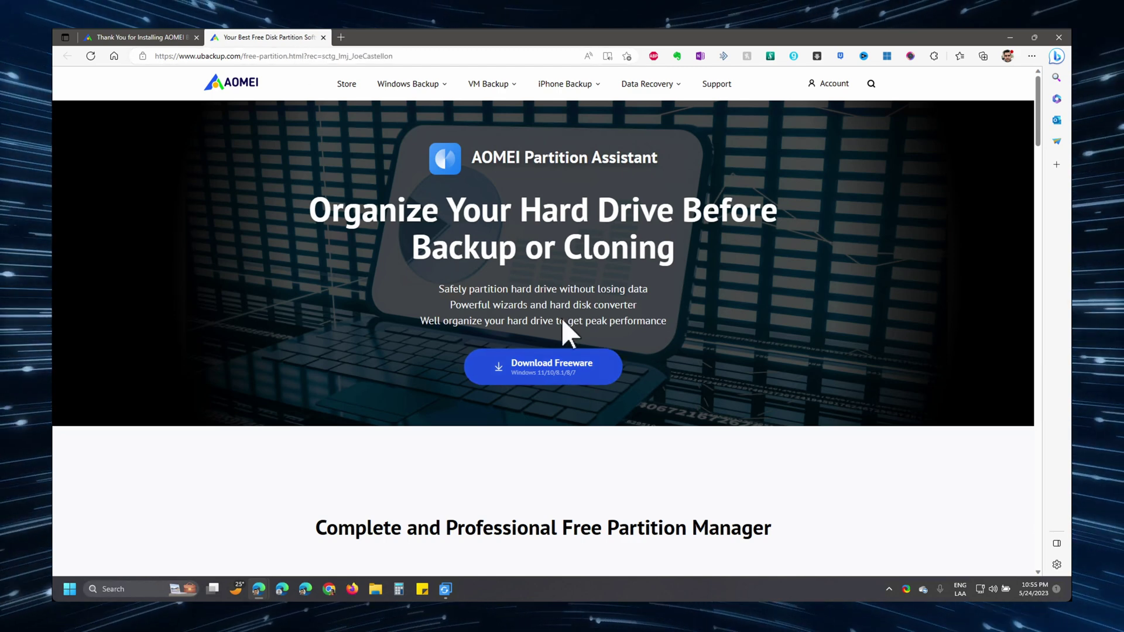
{"action": "left_click", "coordinate": [445, 590]}
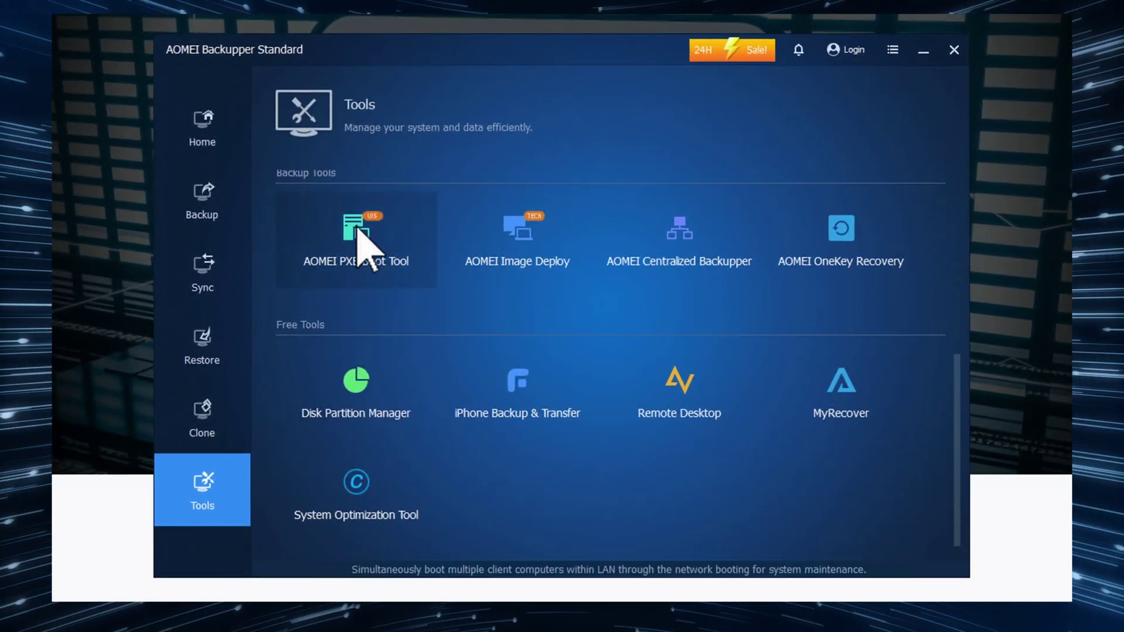
Step: Start a new Basic Sync task from the sync modes
{"action": "left_click", "coordinate": [195, 202]}
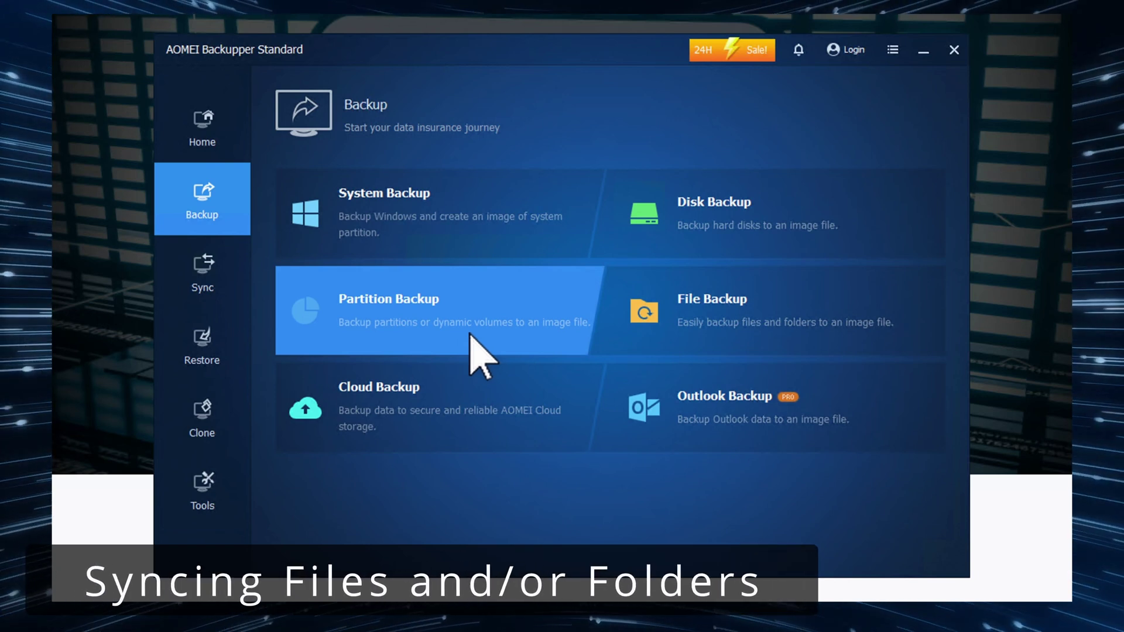
{"action": "left_click", "coordinate": [205, 275]}
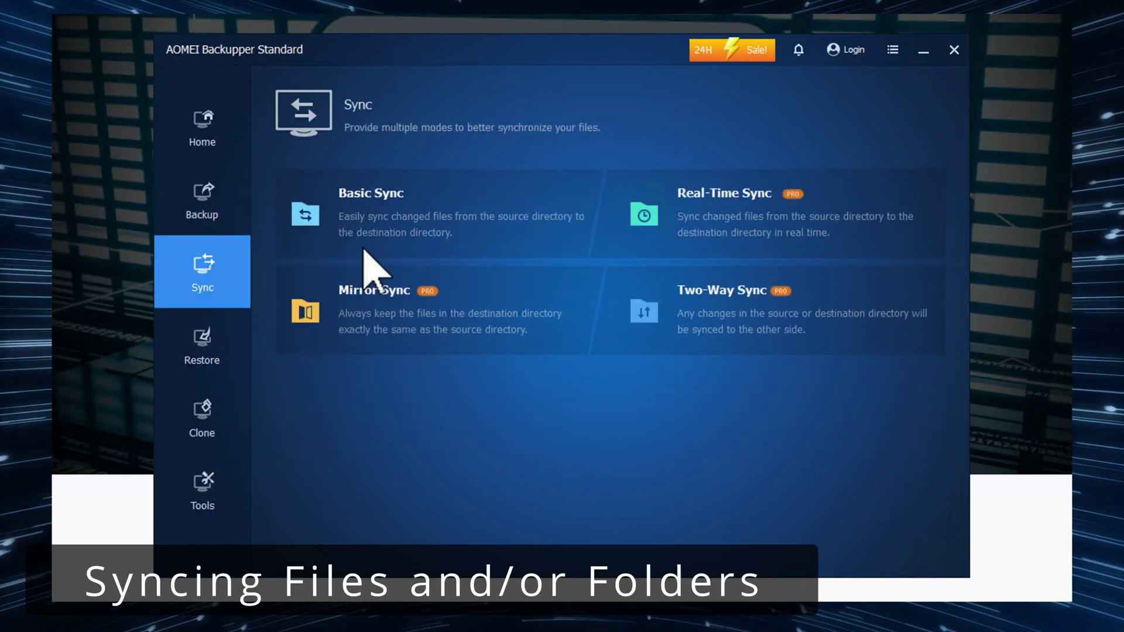
{"action": "left_click", "coordinate": [356, 231]}
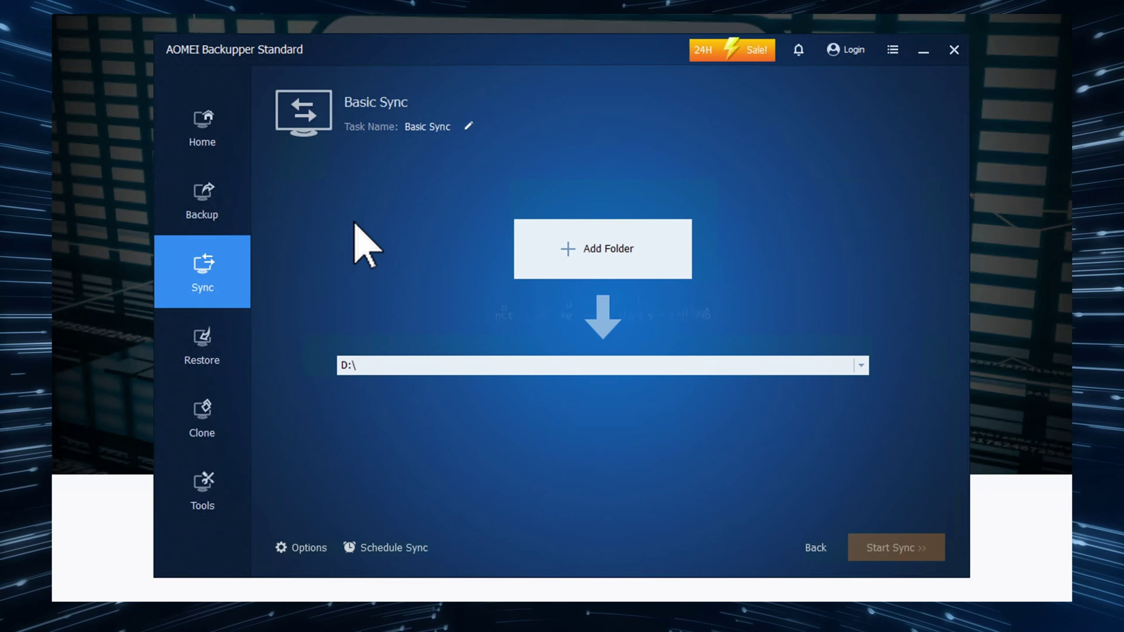
Step: Pick the MOVIES folder on This PC > _Storage_ (D:) as the sync source
{"action": "left_click", "coordinate": [571, 249]}
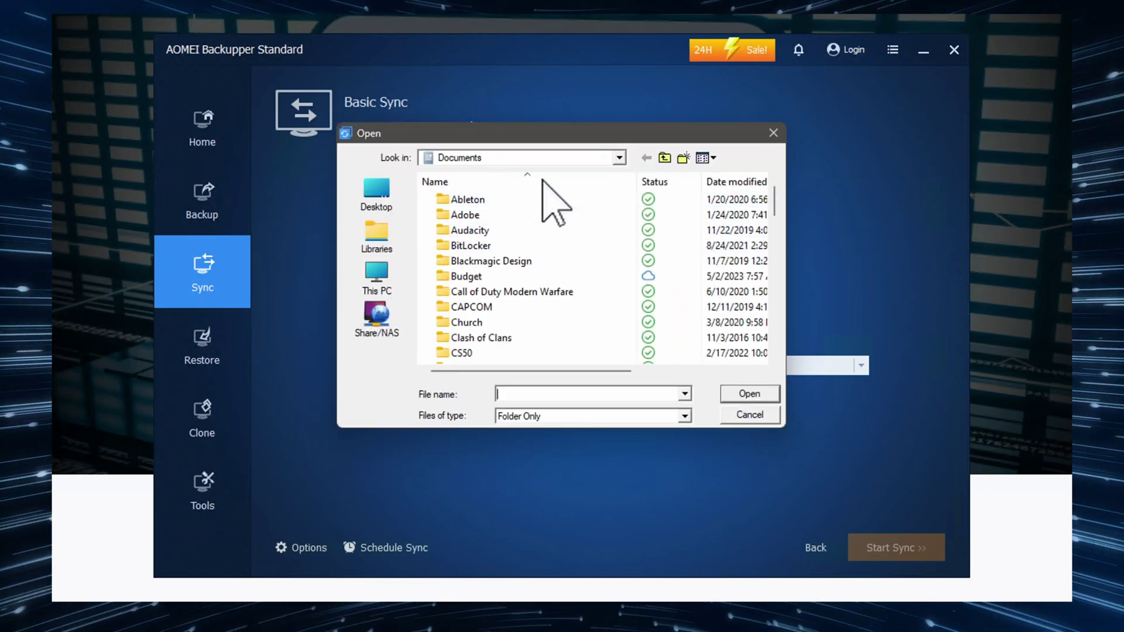
{"action": "left_click_drag", "start_coordinate": [776, 202], "coordinate": [758, 187]}
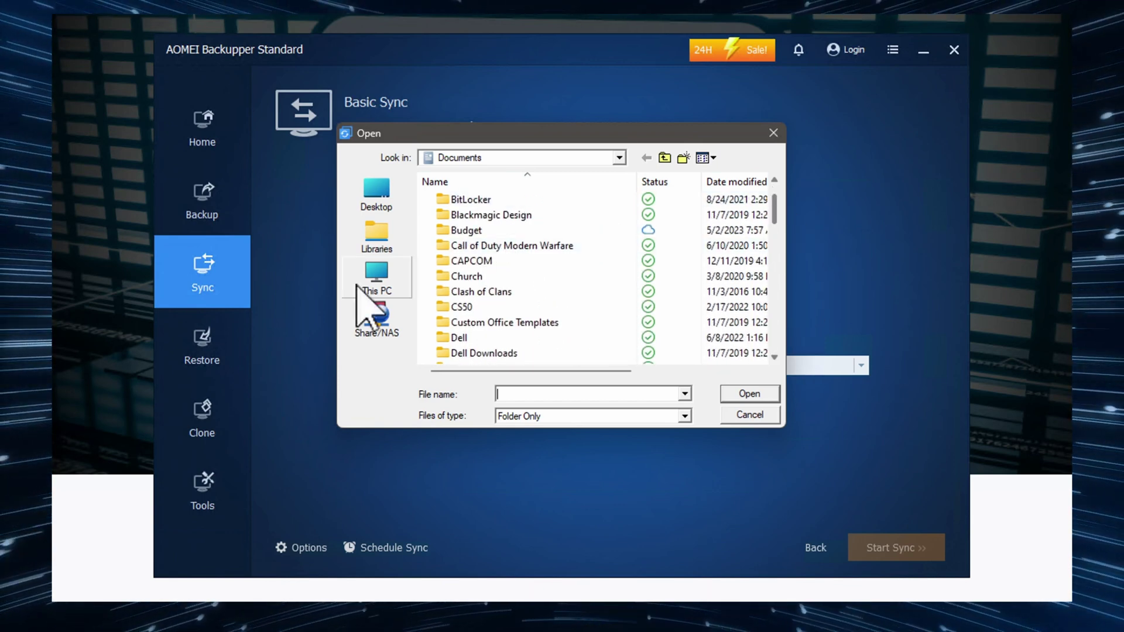
{"action": "left_click", "coordinate": [372, 270]}
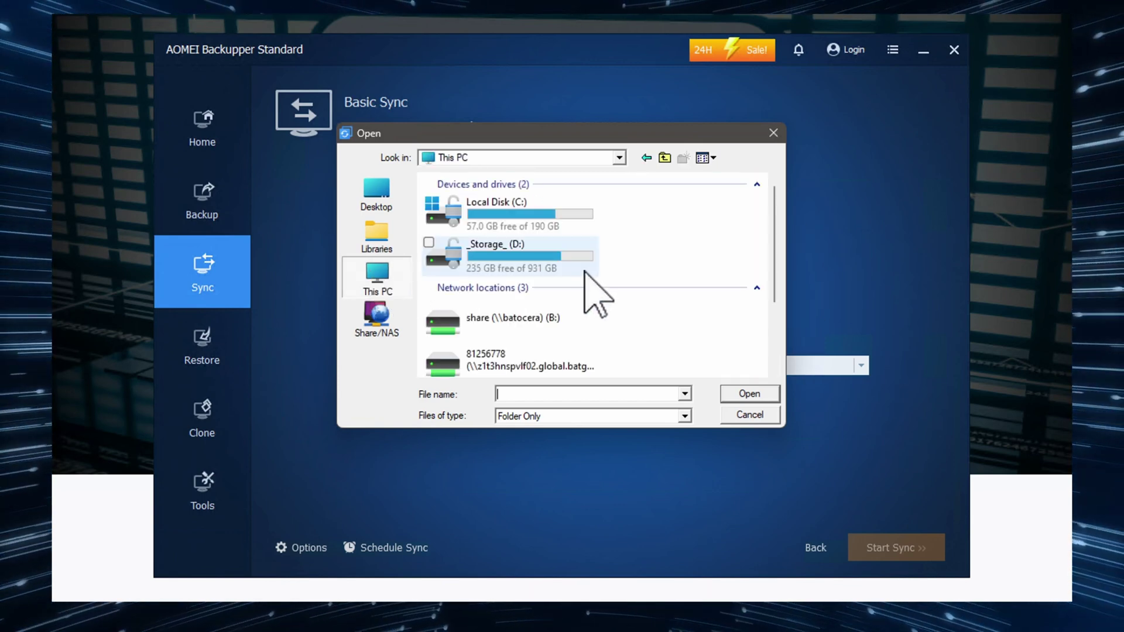
{"action": "left_click", "coordinate": [519, 252]}
{"action": "double_click", "coordinate": [520, 252]}
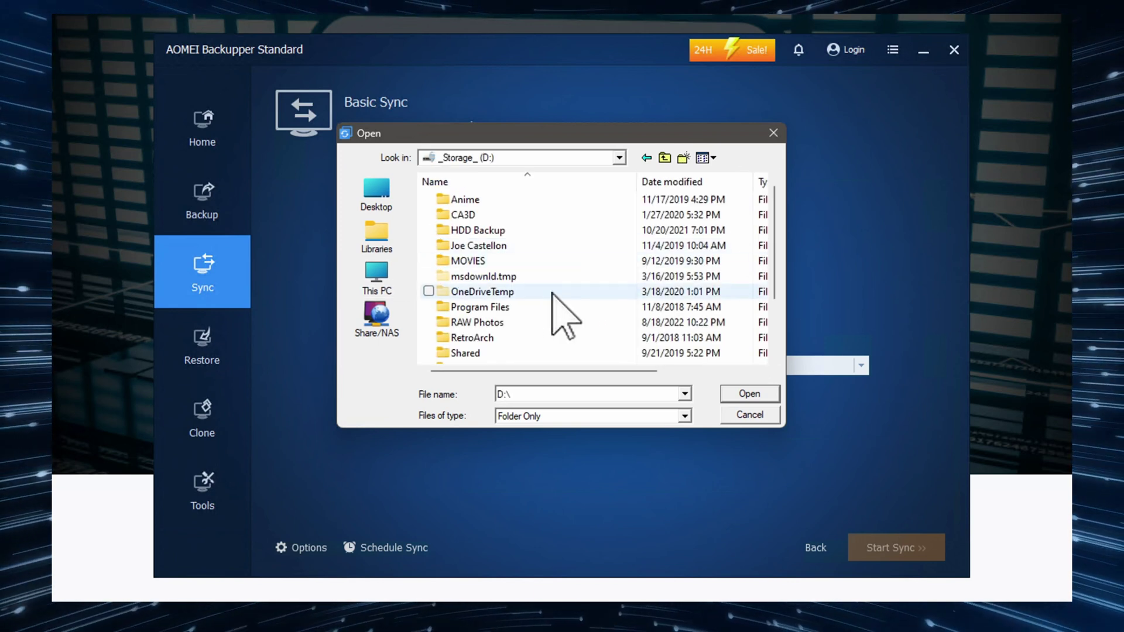
{"action": "left_click", "coordinate": [471, 261]}
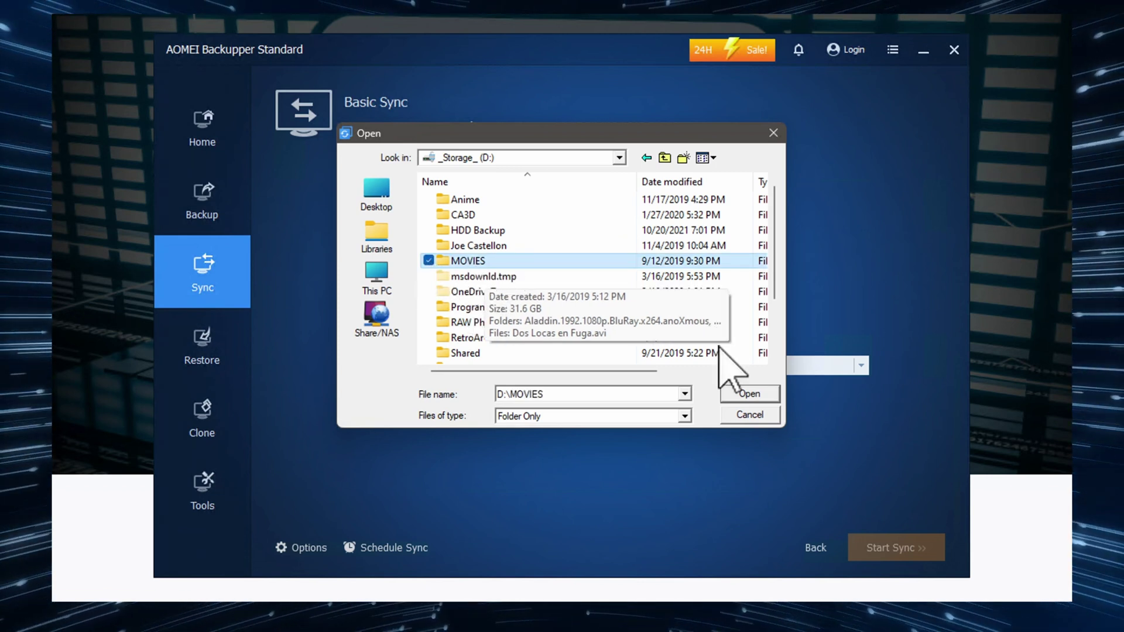
Step: Confirm D:\MOVIES as the sync source, then open the Start button's right-click menu
{"action": "left_click", "coordinate": [748, 394]}
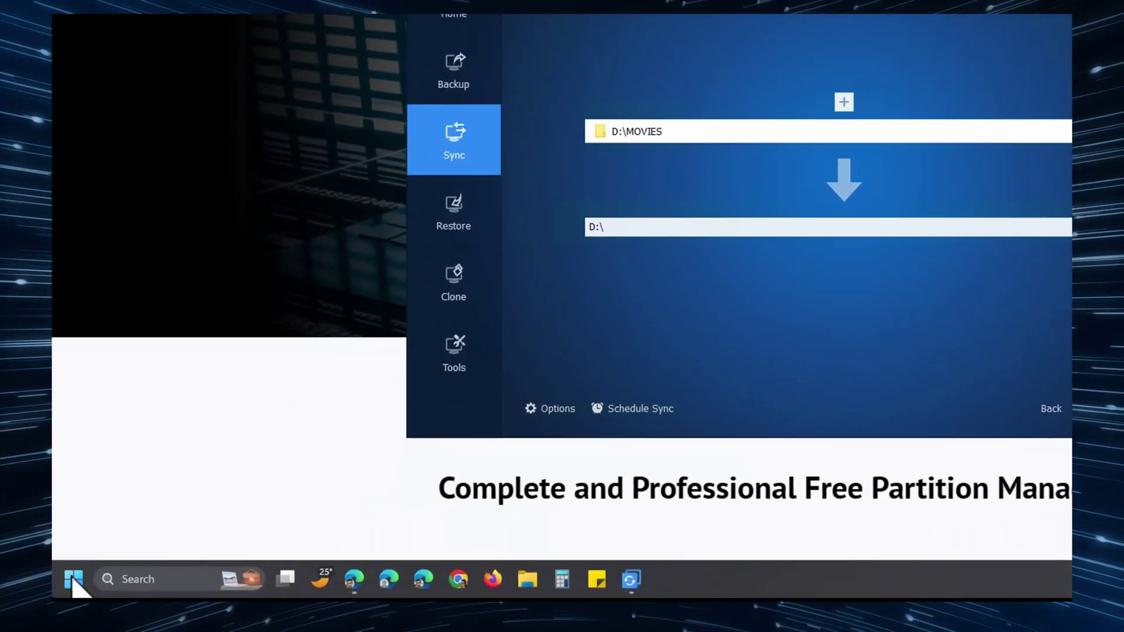
{"action": "right_click", "coordinate": [72, 578]}
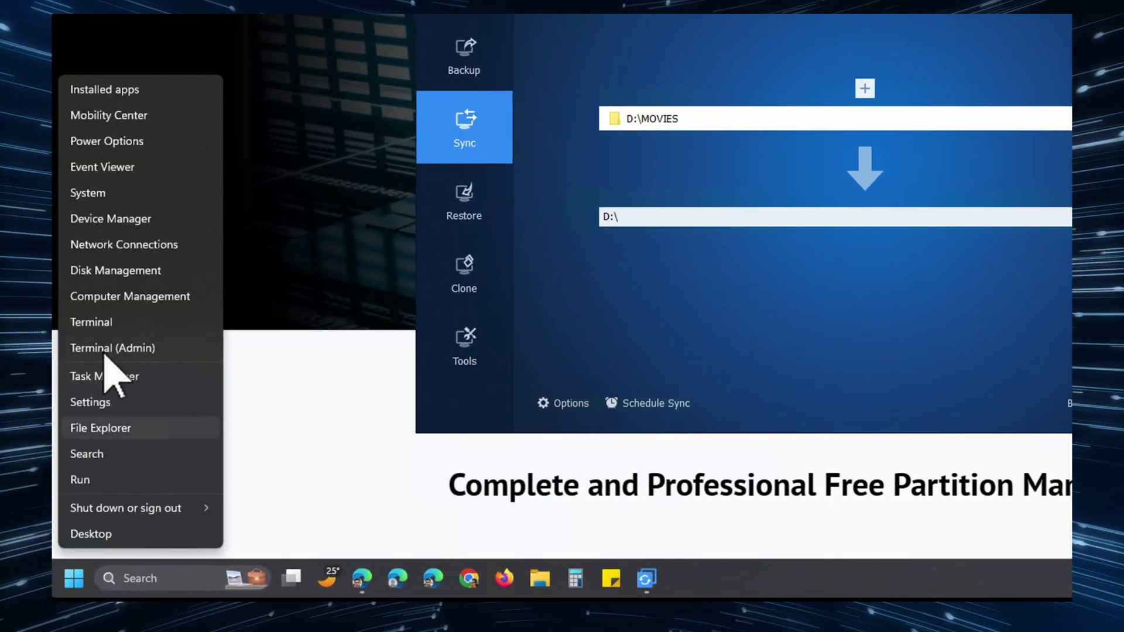
Step: Launch Disk Management and widen its window to show every disk
{"action": "left_click", "coordinate": [132, 270]}
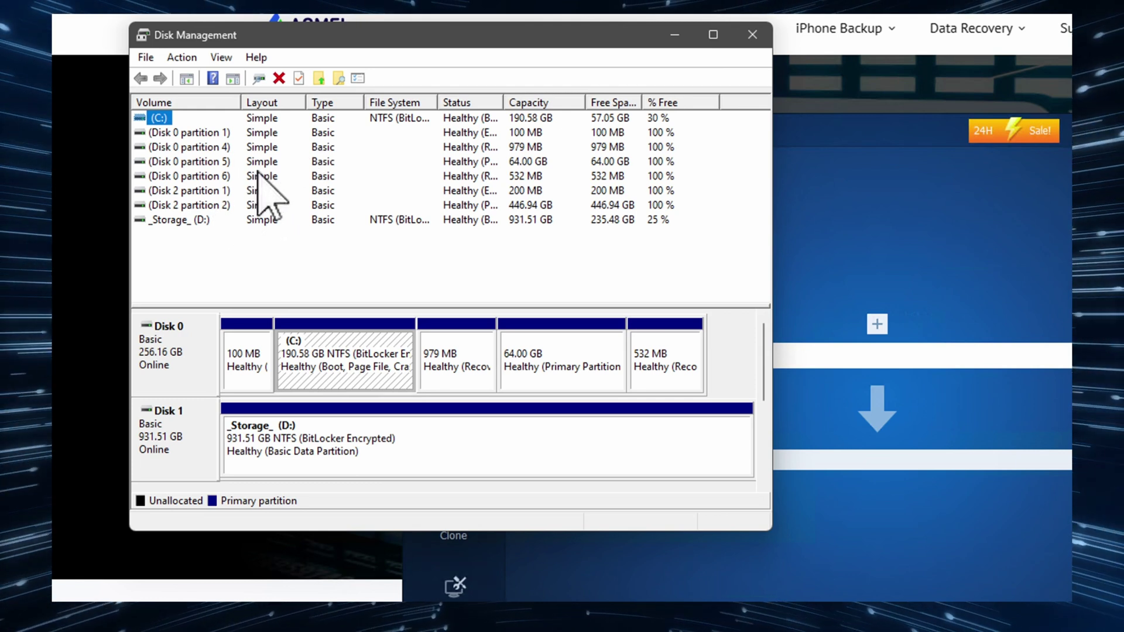
{"action": "left_click", "coordinate": [162, 206]}
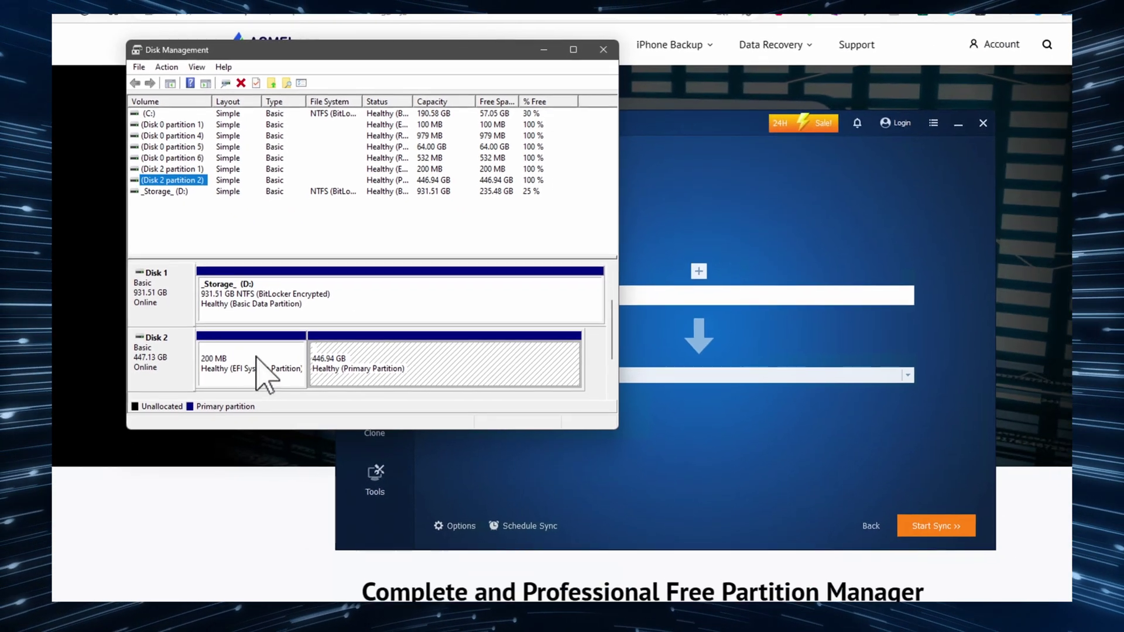
{"action": "left_click_drag", "start_coordinate": [771, 515], "coordinate": [857, 617]}
{"action": "left_click_drag", "start_coordinate": [684, 492], "coordinate": [776, 491]}
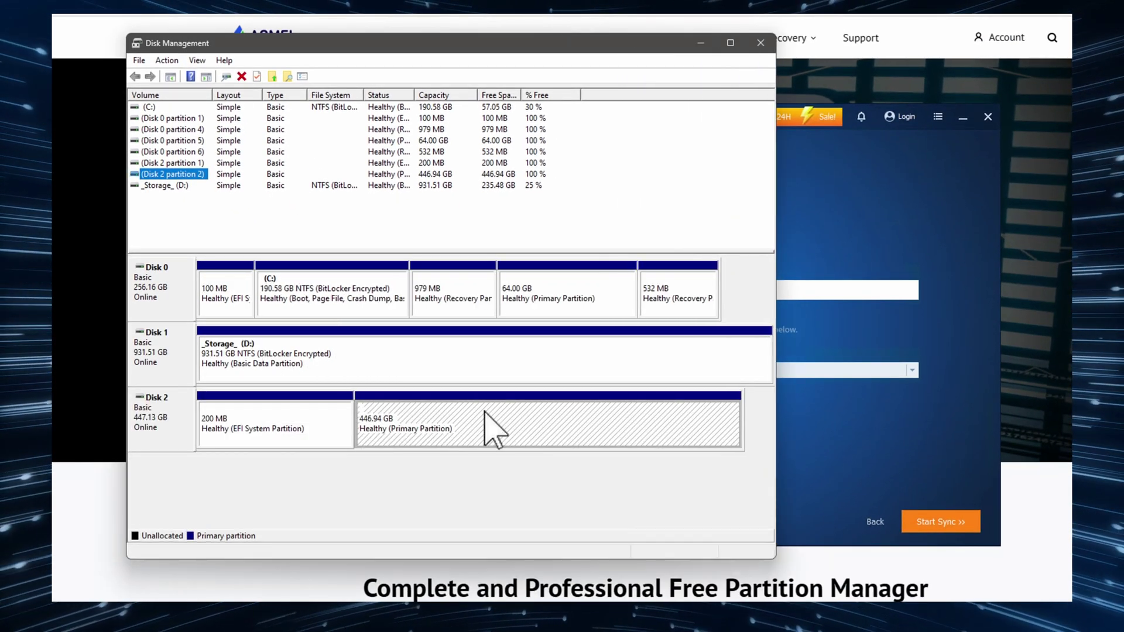
Step: Delete Disk 2's 446.94 GB partition, leaving the space unallocated
{"action": "left_click", "coordinate": [157, 439]}
{"action": "right_click", "coordinate": [161, 419]}
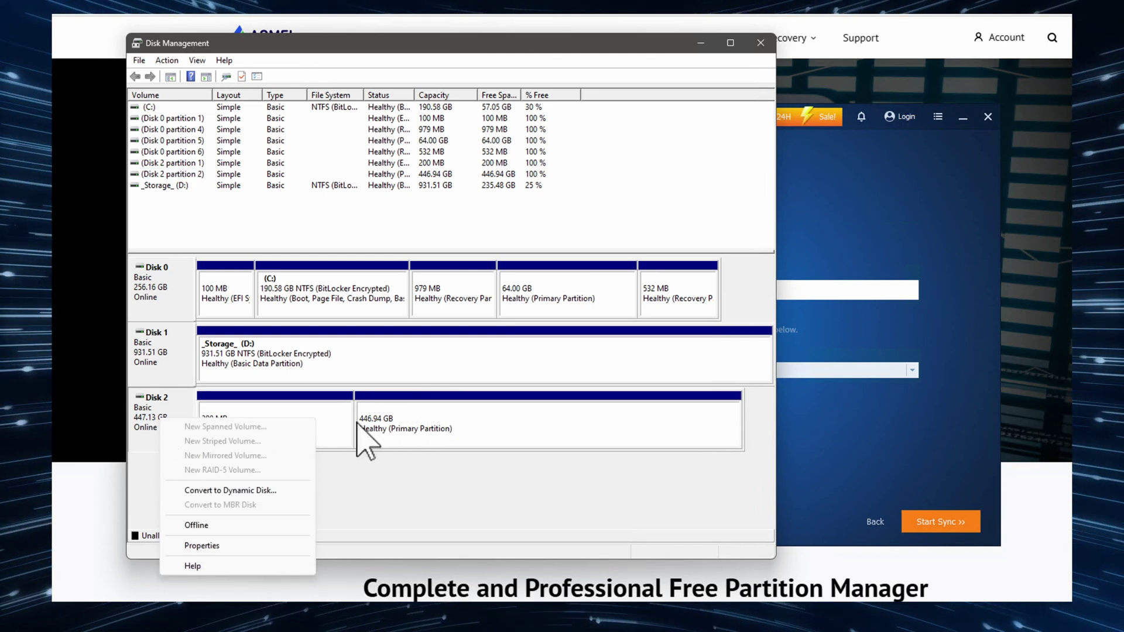
{"action": "right_click", "coordinate": [421, 416]}
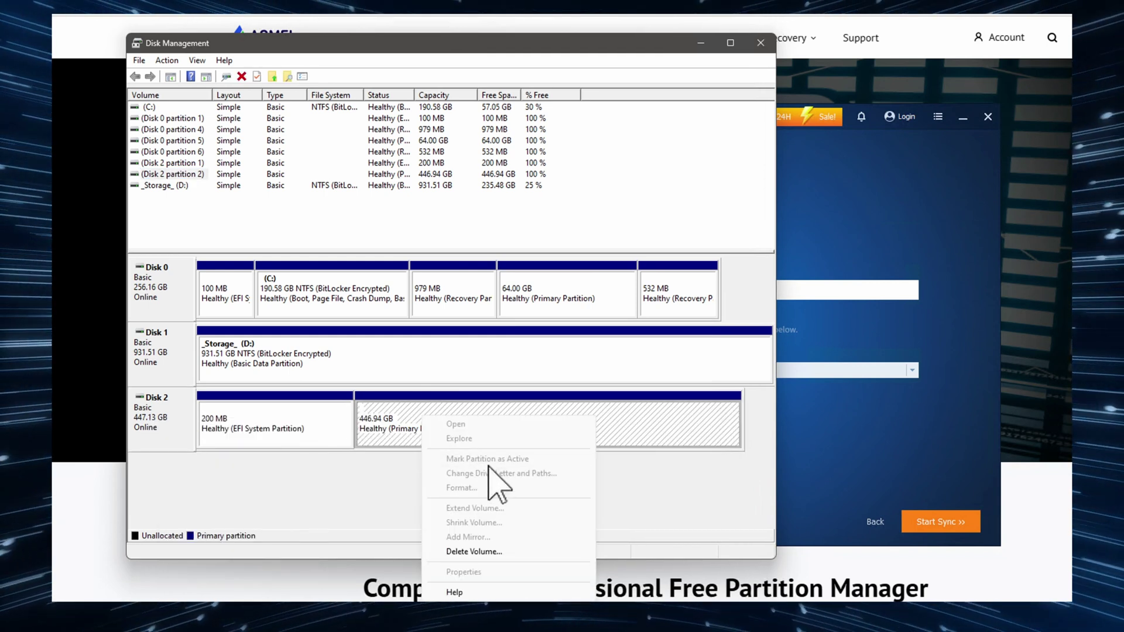
{"action": "left_click", "coordinate": [473, 551]}
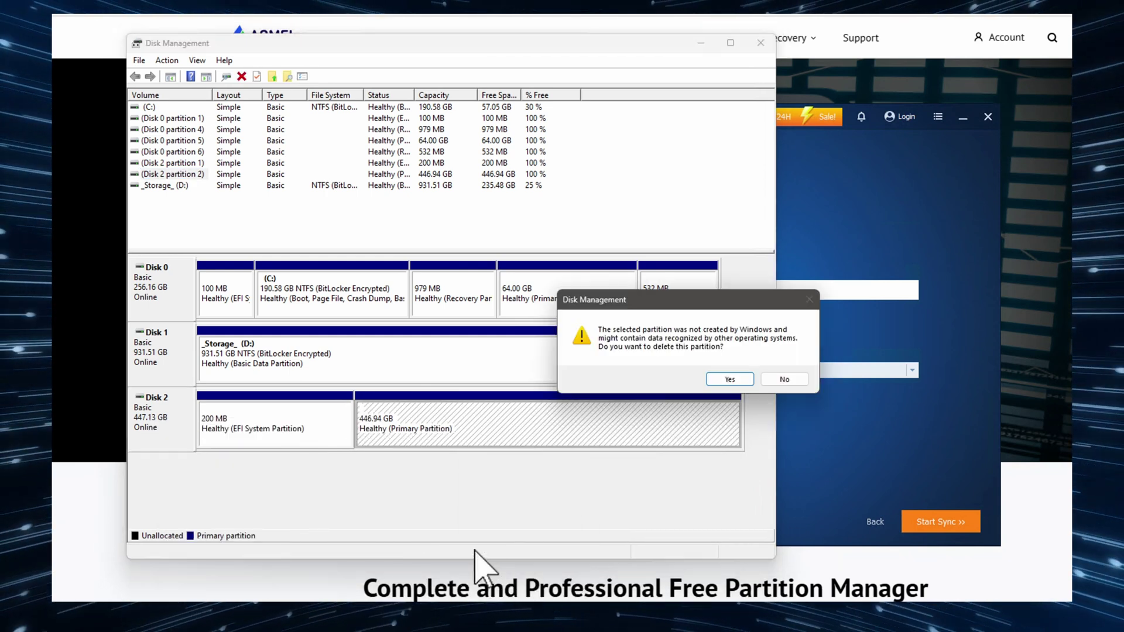
{"action": "left_click", "coordinate": [739, 380]}
{"action": "right_click", "coordinate": [296, 432]}
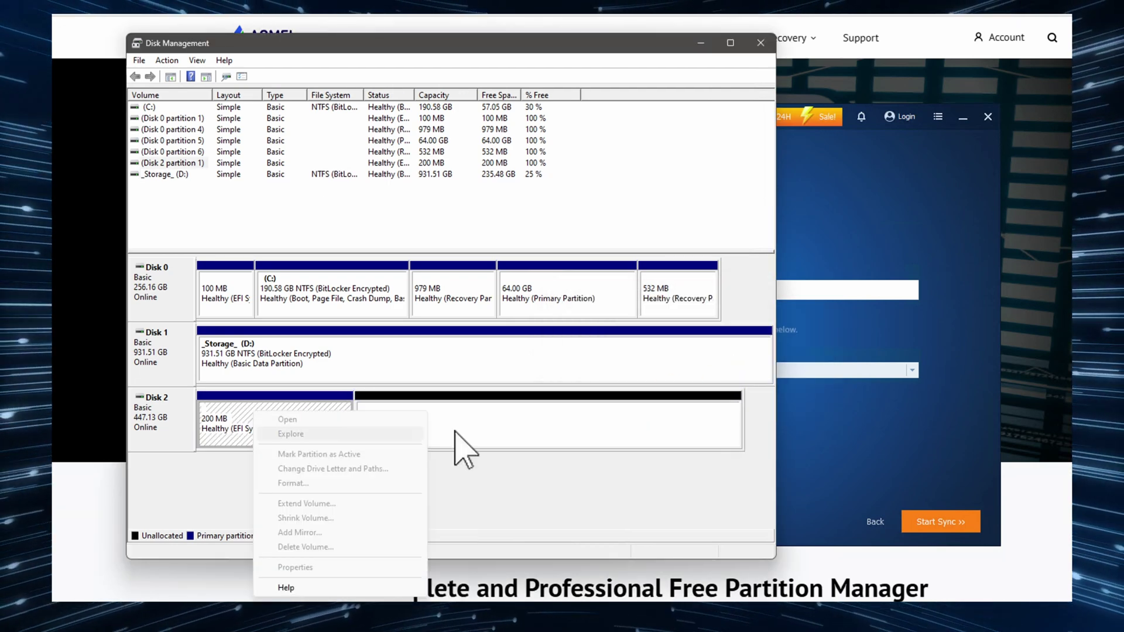
{"action": "left_click", "coordinate": [472, 433]}
{"action": "right_click", "coordinate": [473, 420]}
Step: Create a full-size 457661 MB NTFS simple volume labelled New Volume on drive letter E
{"action": "left_click", "coordinate": [541, 426]}
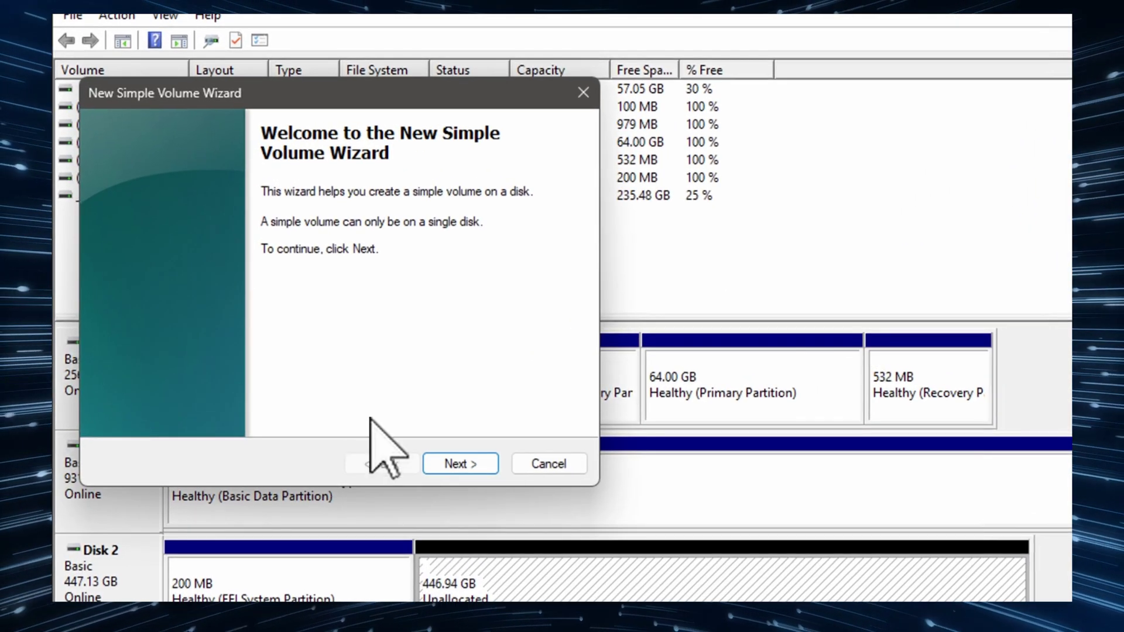
{"action": "left_click", "coordinate": [466, 456]}
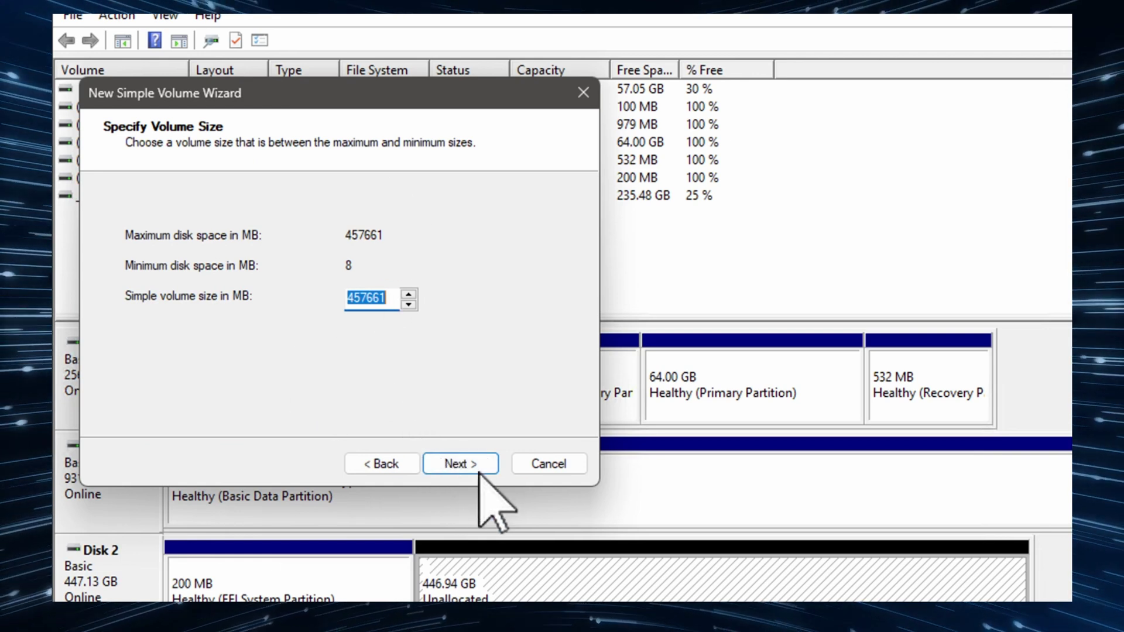
{"action": "left_click", "coordinate": [450, 464]}
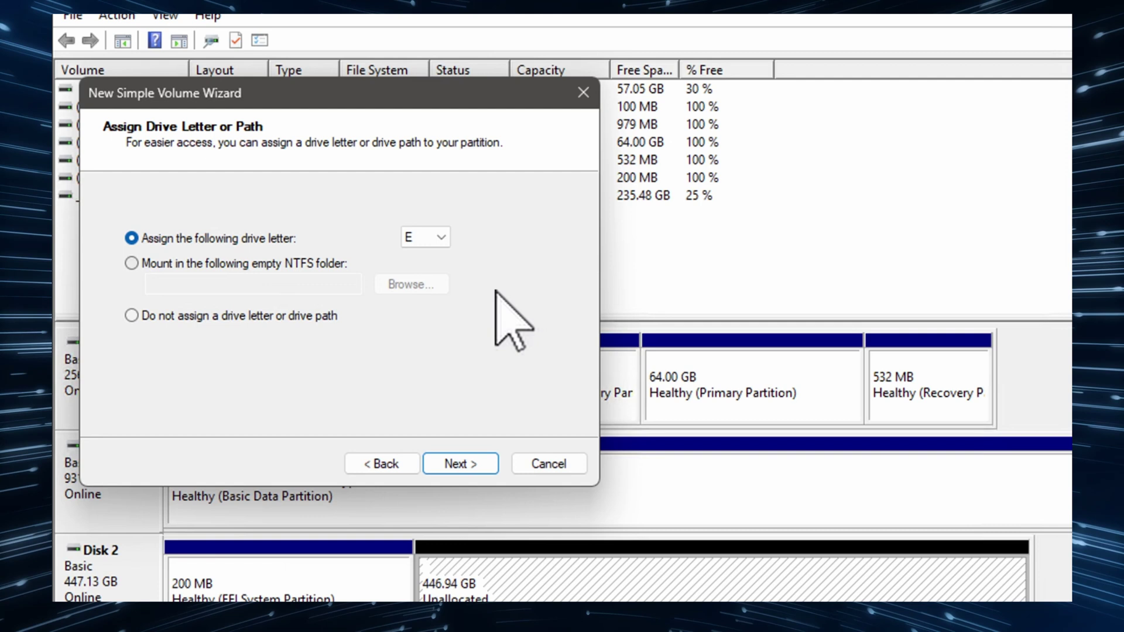
{"action": "left_click", "coordinate": [456, 463]}
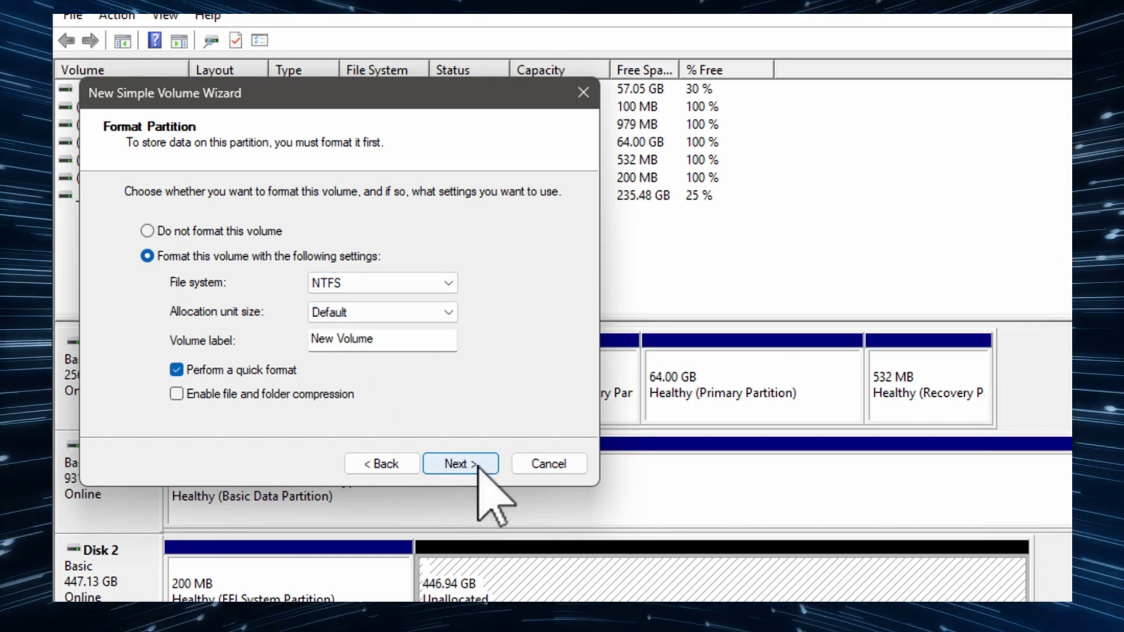
{"action": "left_click", "coordinate": [459, 463]}
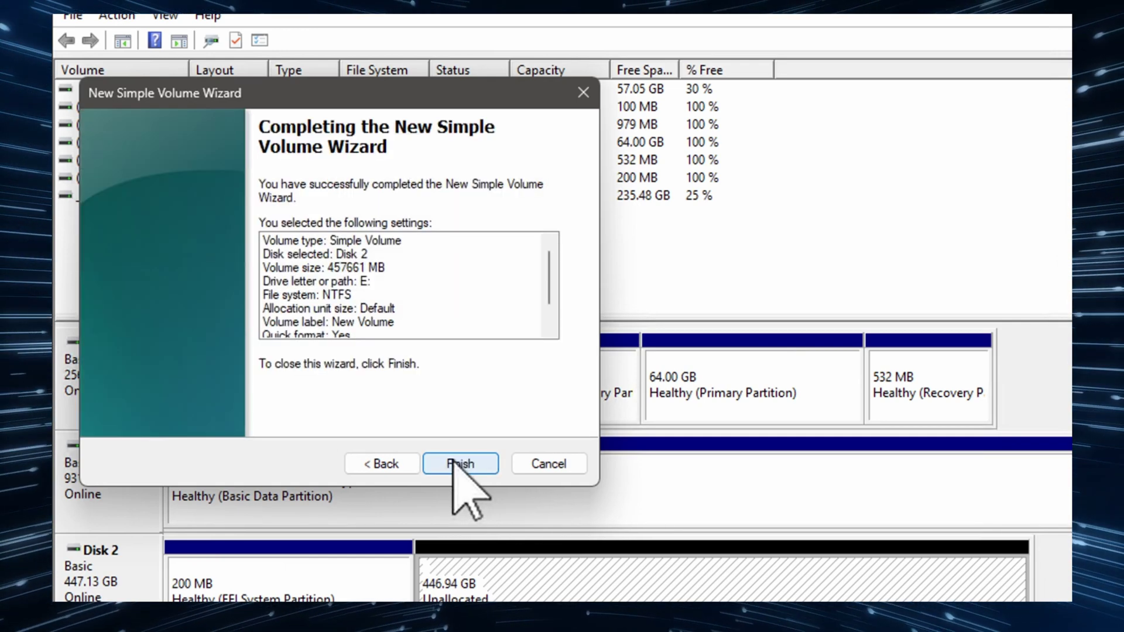
{"action": "left_click", "coordinate": [459, 463]}
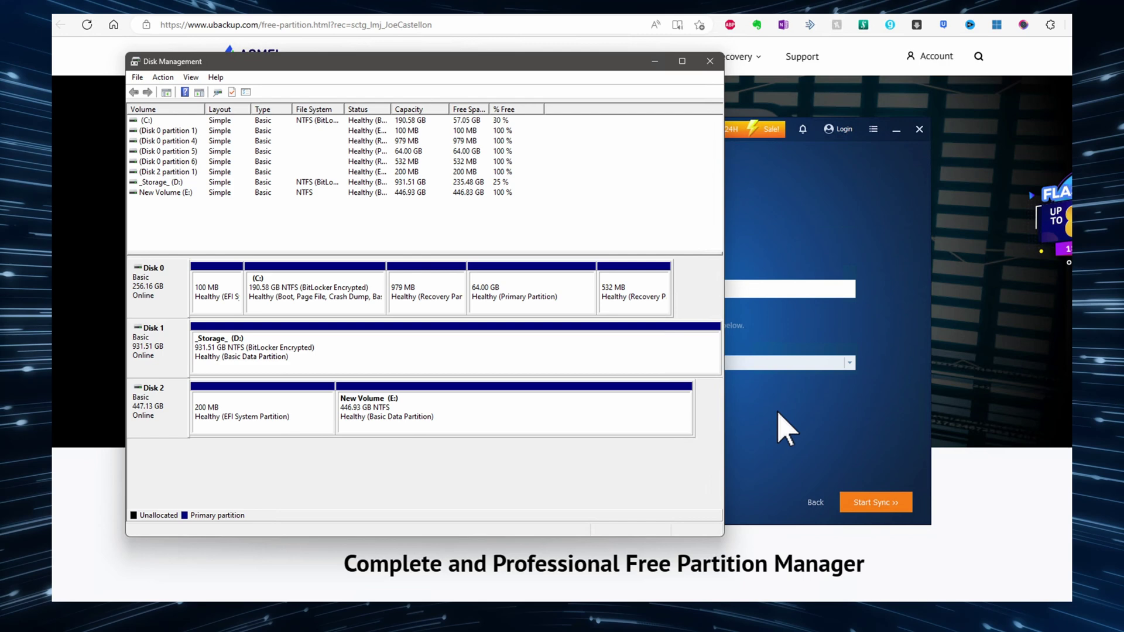
Step: Set New Volume (E:) as the Basic Sync destination via a local path
{"action": "left_click", "coordinate": [835, 435]}
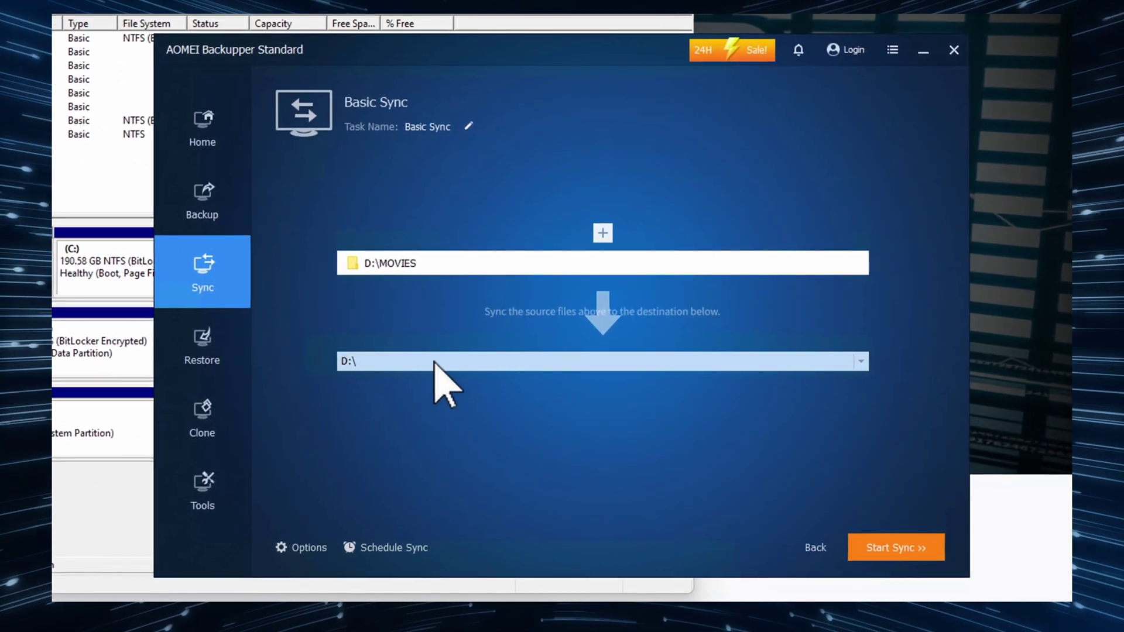
{"action": "left_click", "coordinate": [434, 362]}
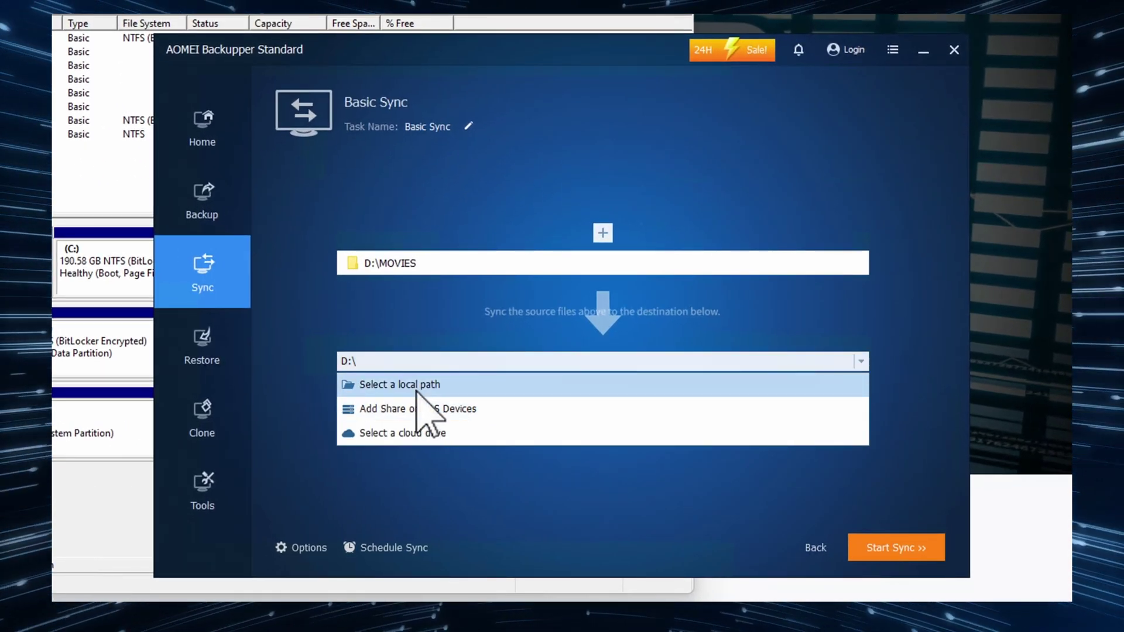
{"action": "left_click", "coordinate": [550, 385]}
{"action": "left_click", "coordinate": [385, 284]}
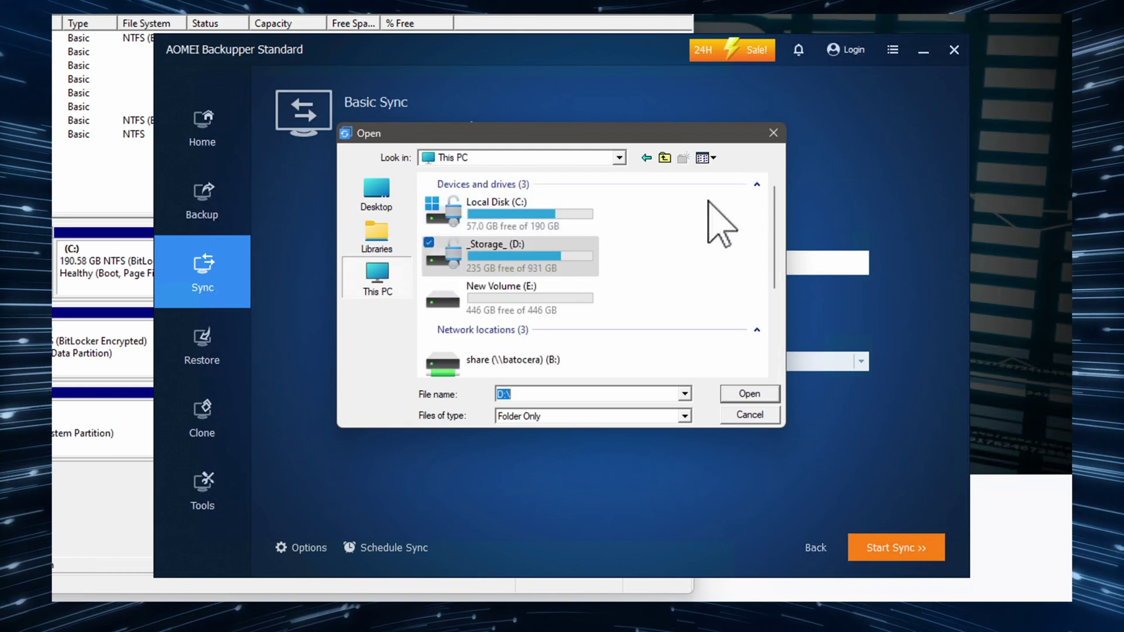
{"action": "left_click", "coordinate": [491, 296]}
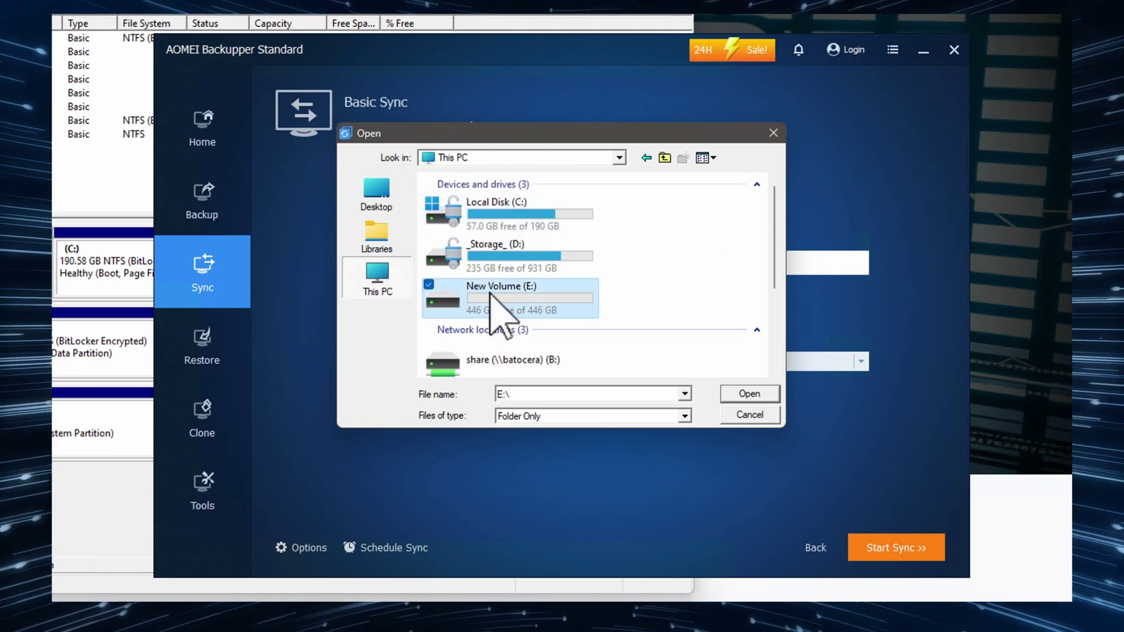
{"action": "left_click", "coordinate": [748, 395]}
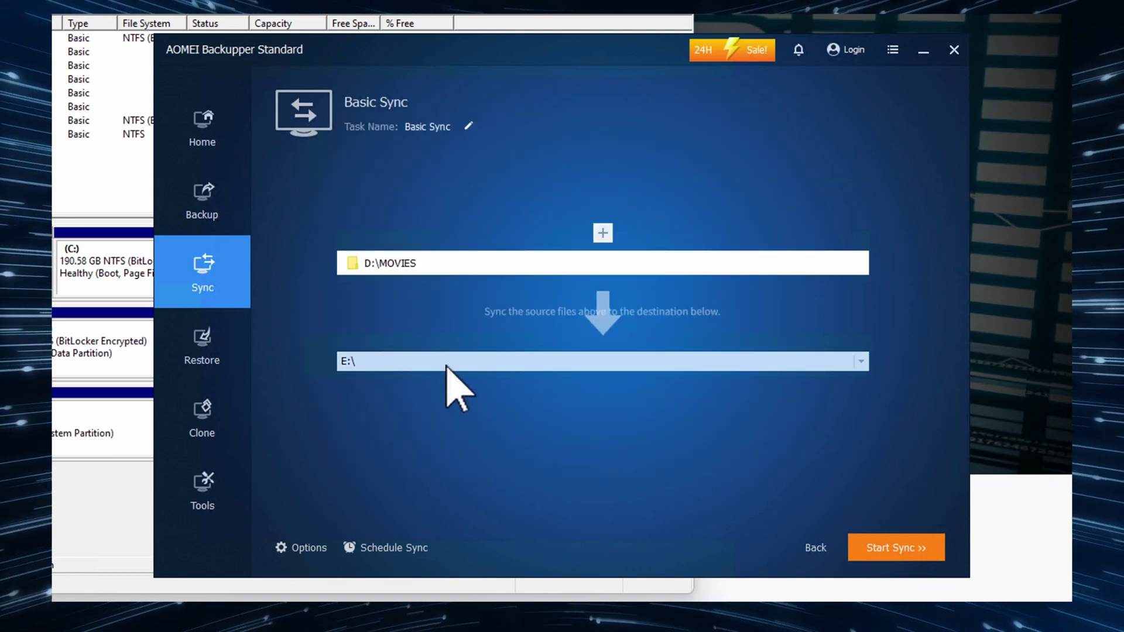
Step: Create a folder named Backup on drive E and select it as the destination
{"action": "left_click", "coordinate": [563, 363]}
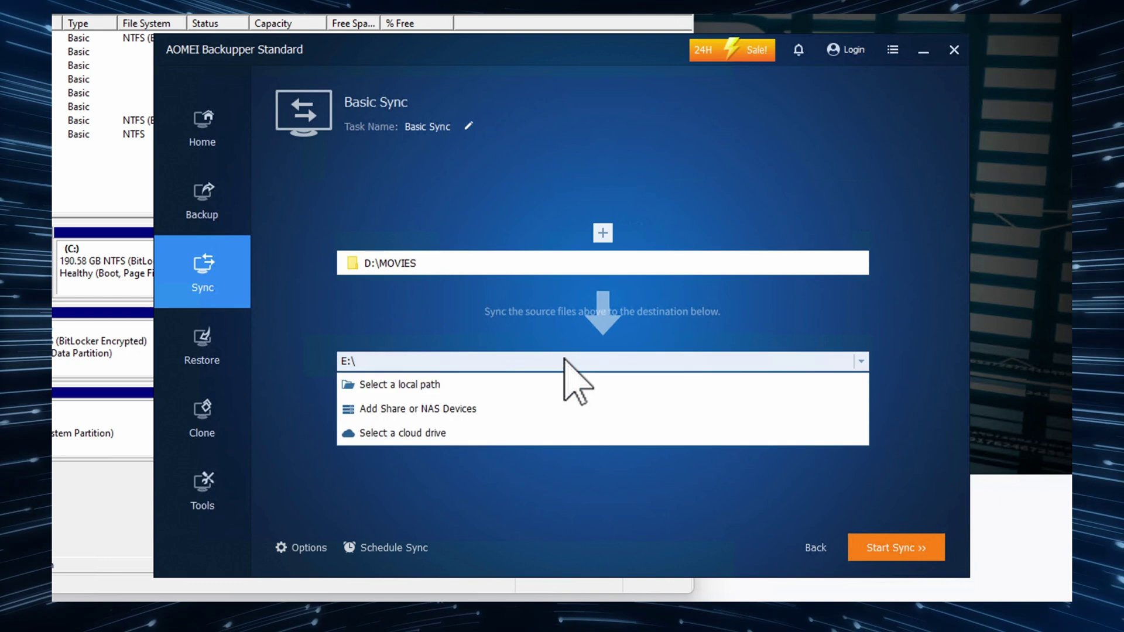
{"action": "left_click", "coordinate": [430, 381]}
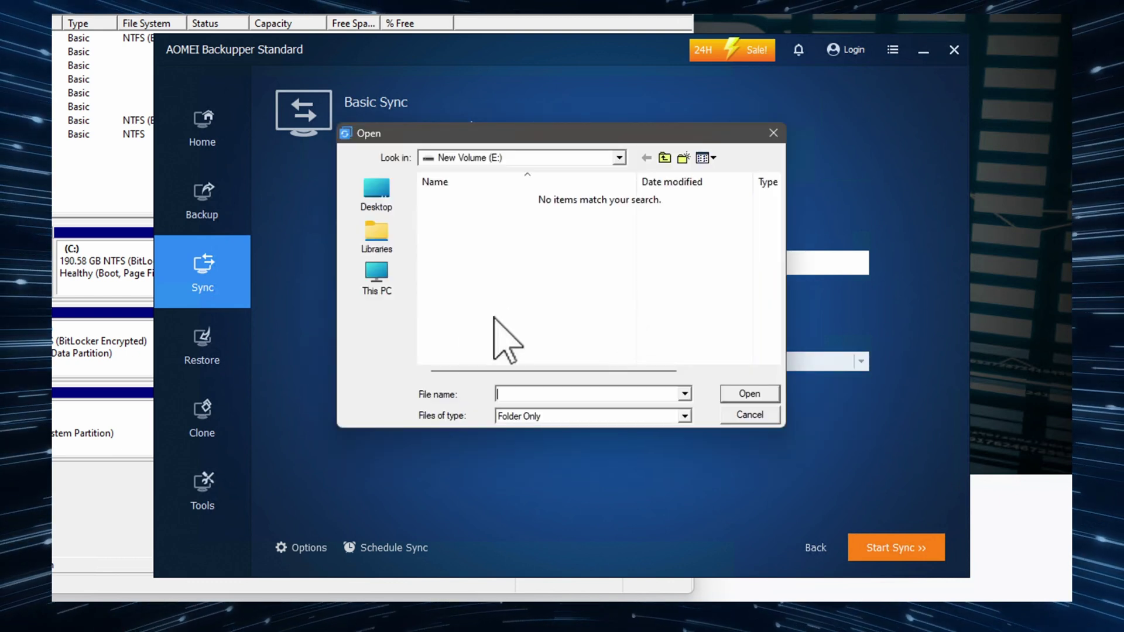
{"action": "right_click", "coordinate": [519, 246]}
{"action": "mouse_move", "coordinate": [656, 380]}
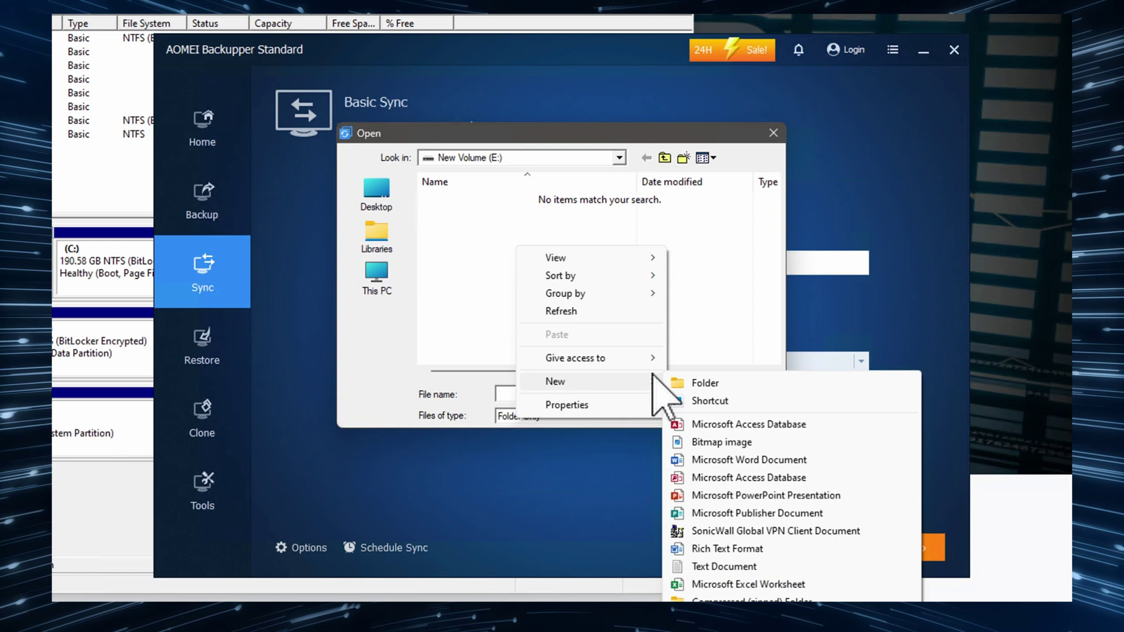
{"action": "left_click", "coordinate": [702, 383]}
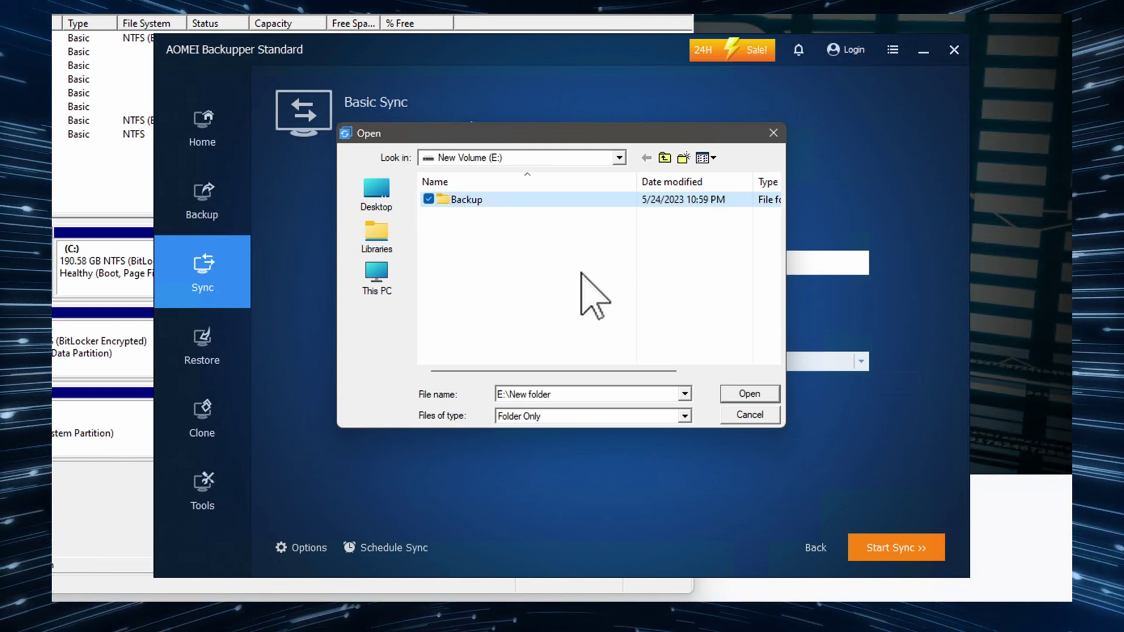
{"action": "key", "text": "Return"}
{"action": "left_click", "coordinate": [749, 393]}
{"action": "left_click", "coordinate": [707, 173]}
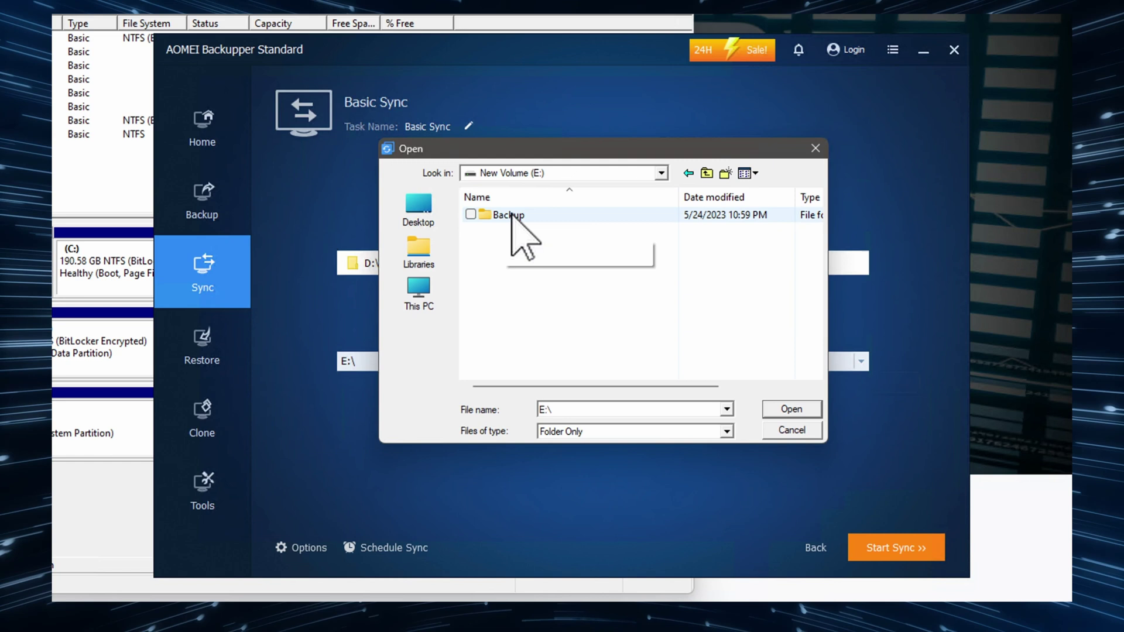
{"action": "left_click", "coordinate": [511, 215]}
Step: Confirm E:\Backup as the destination and start syncing D:\MOVIES to it
{"action": "left_click", "coordinate": [792, 410]}
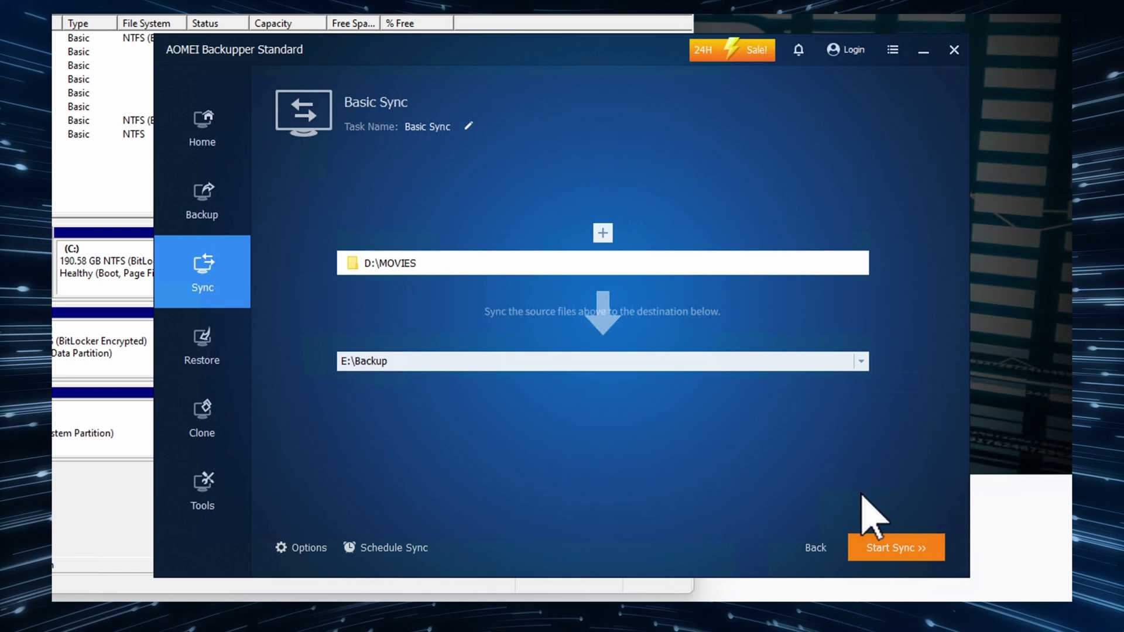
{"action": "left_click", "coordinate": [906, 553]}
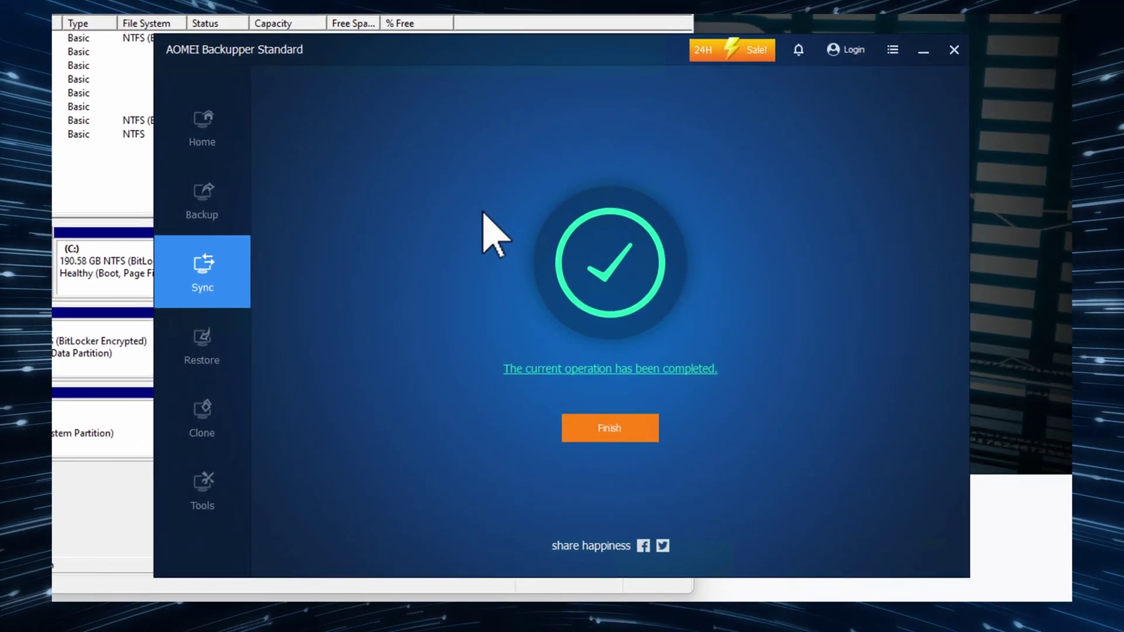
Step: Return to the home page and bring up the Basic Sync task's action menu
{"action": "left_click", "coordinate": [605, 426]}
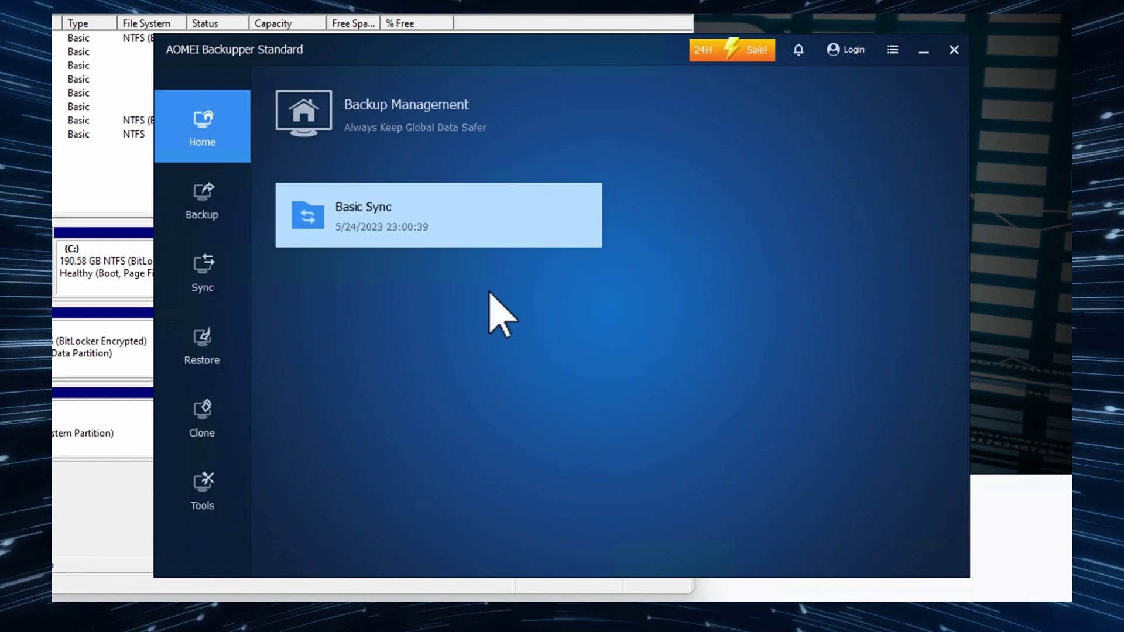
{"action": "mouse_move", "coordinate": [546, 226]}
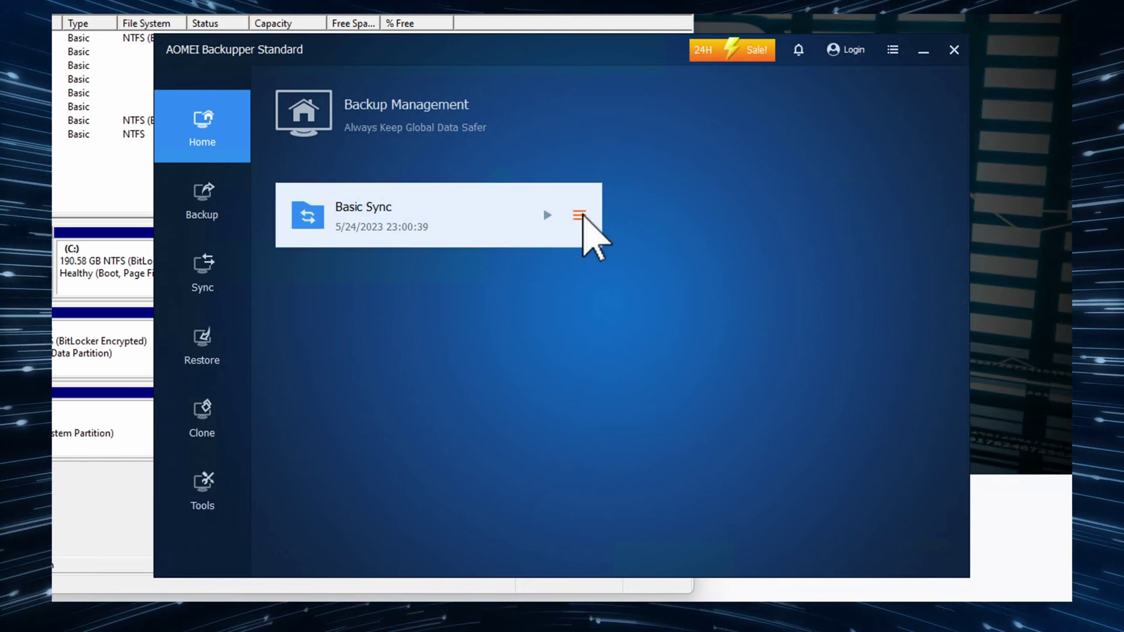
{"action": "left_click", "coordinate": [581, 215]}
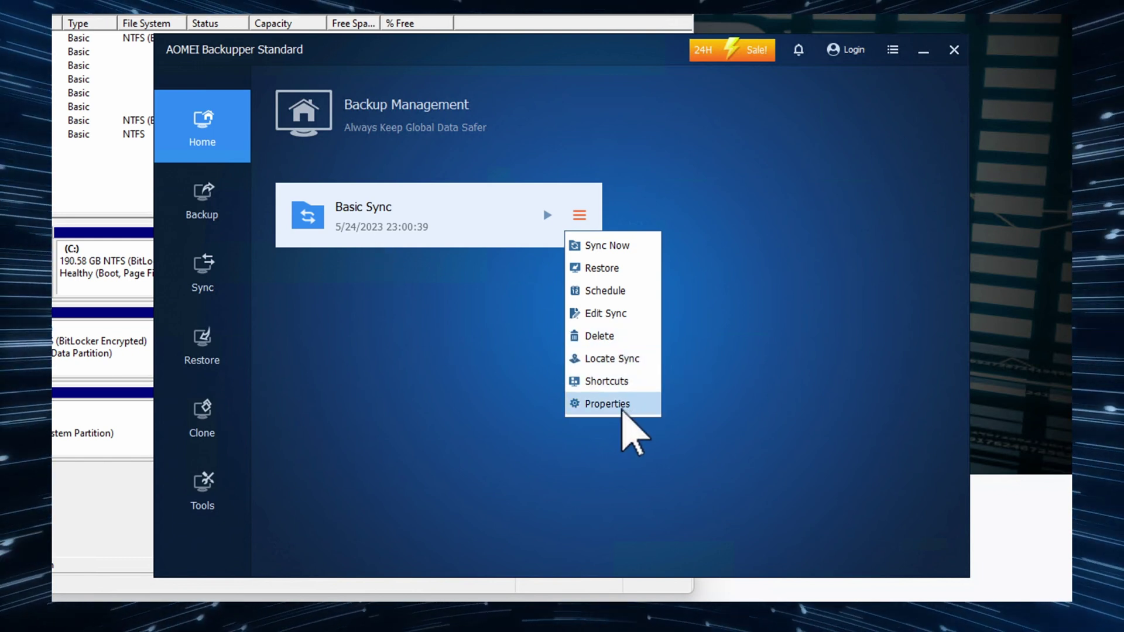
Step: Check the Basic Sync properties and its successful log entry, then close all dialogs
{"action": "left_click", "coordinate": [622, 410]}
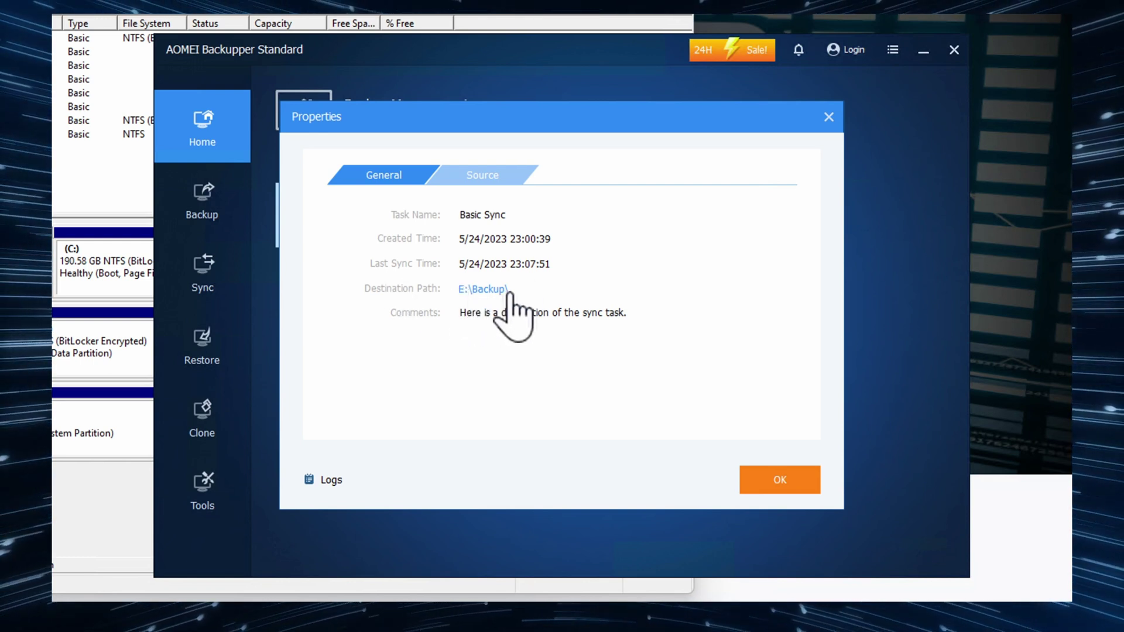
{"action": "left_click", "coordinate": [488, 180]}
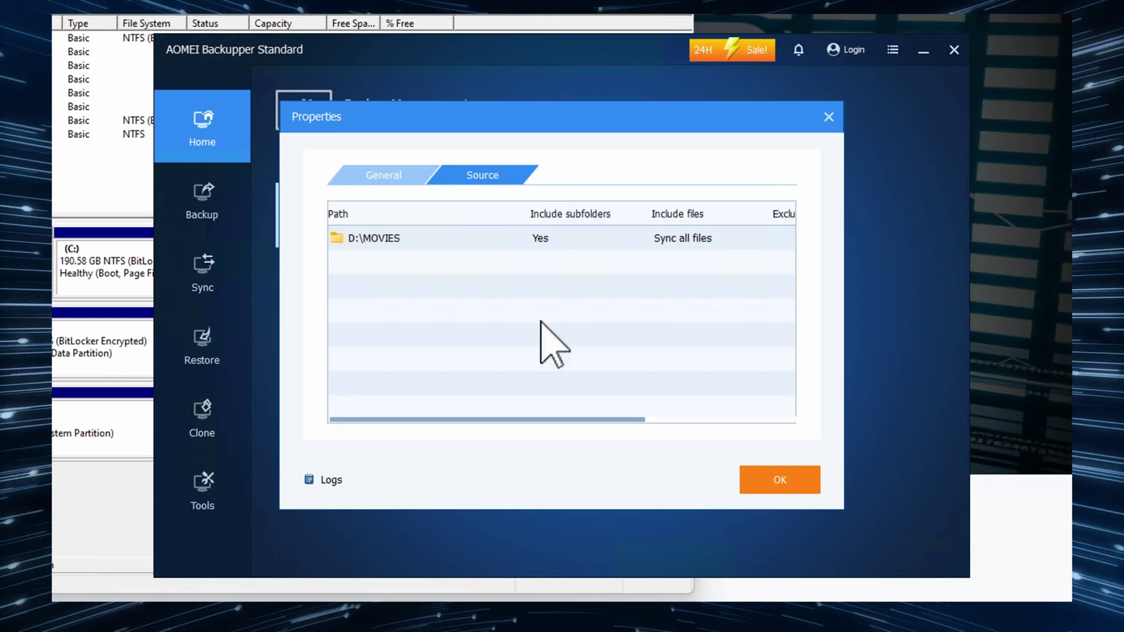
{"action": "left_click", "coordinate": [327, 480]}
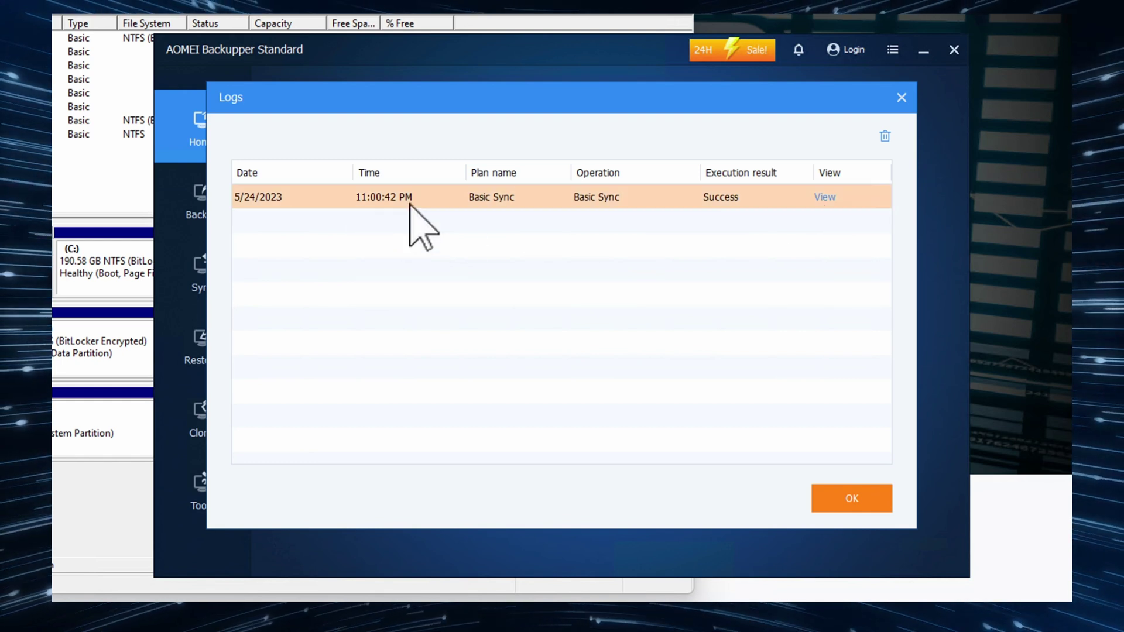
{"action": "left_click", "coordinate": [828, 199]}
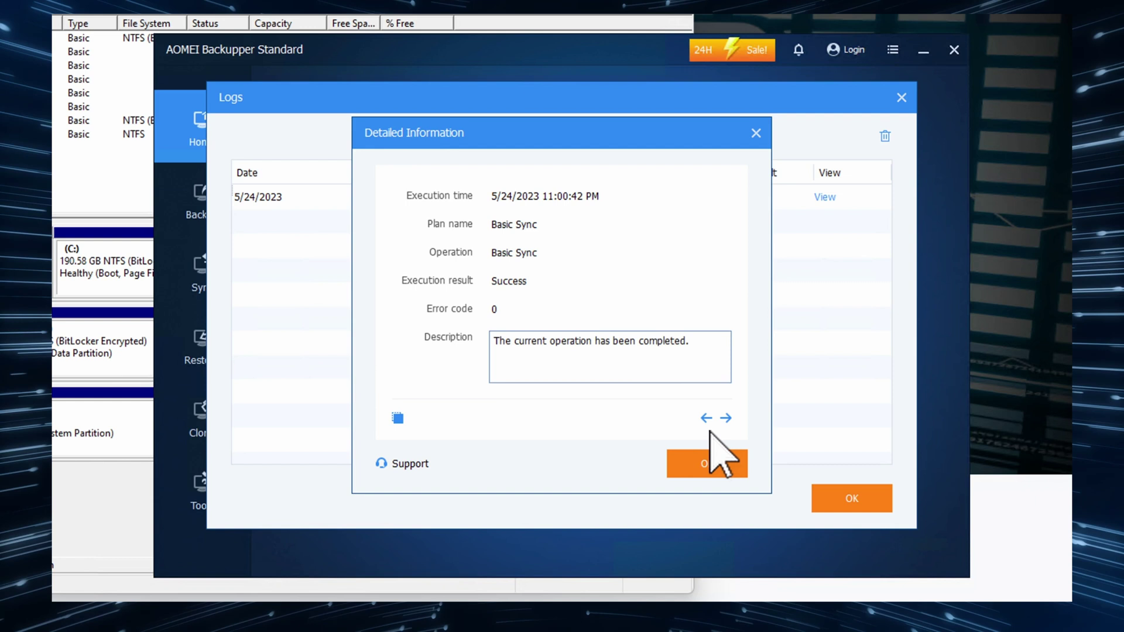
{"action": "left_click", "coordinate": [717, 471]}
{"action": "left_click", "coordinate": [860, 502]}
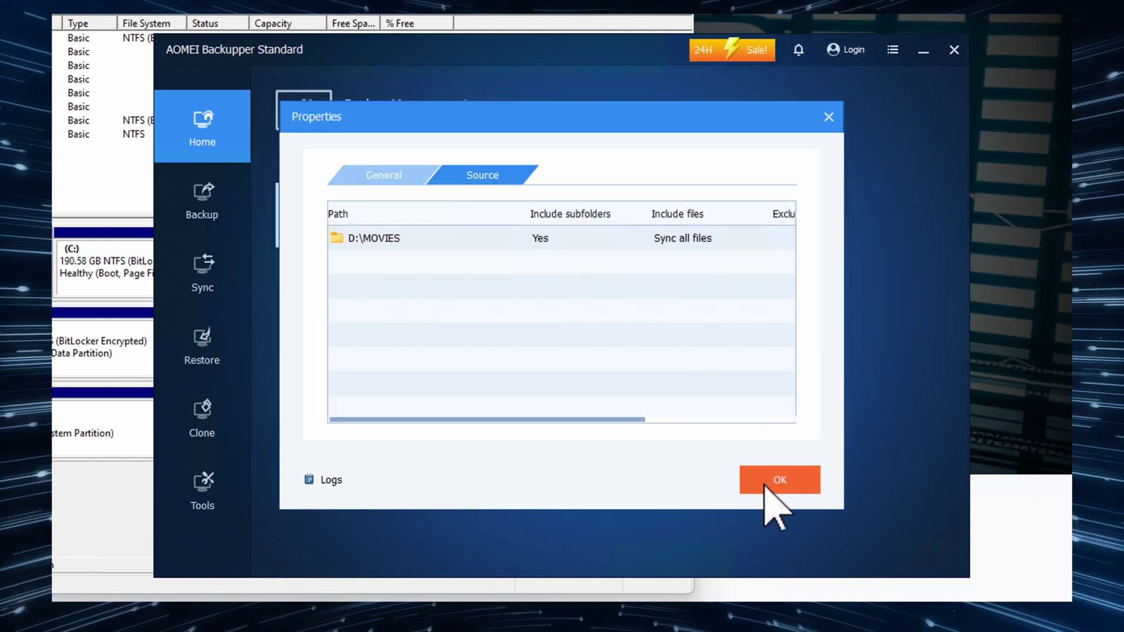
{"action": "left_click", "coordinate": [779, 480]}
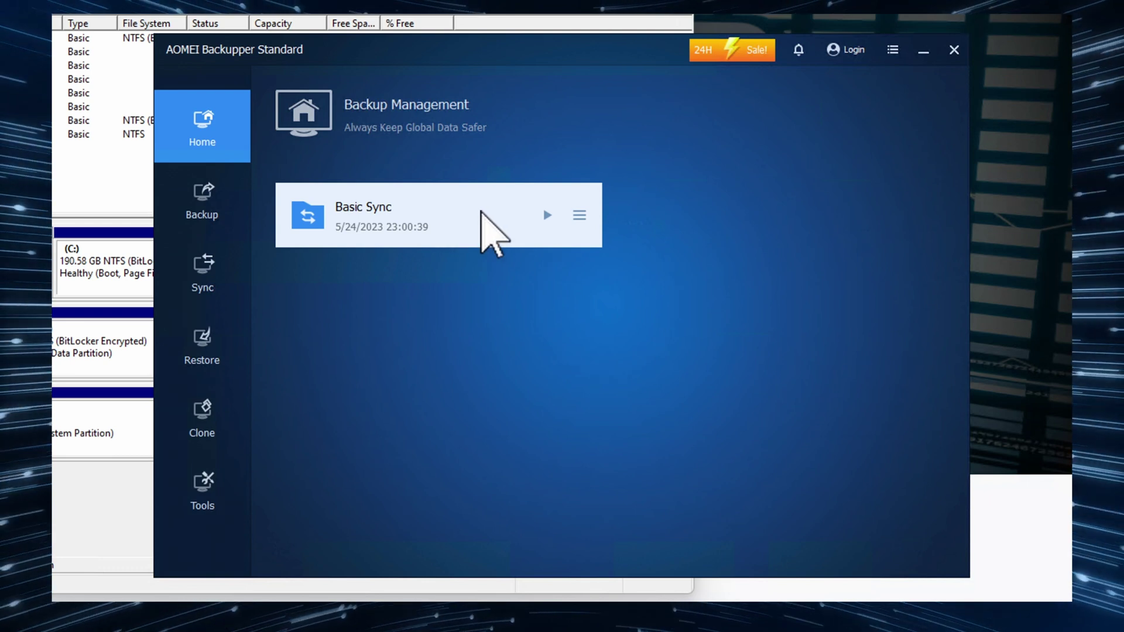
Step: Run the Basic Sync task again and finish once it completes
{"action": "left_click", "coordinate": [547, 216]}
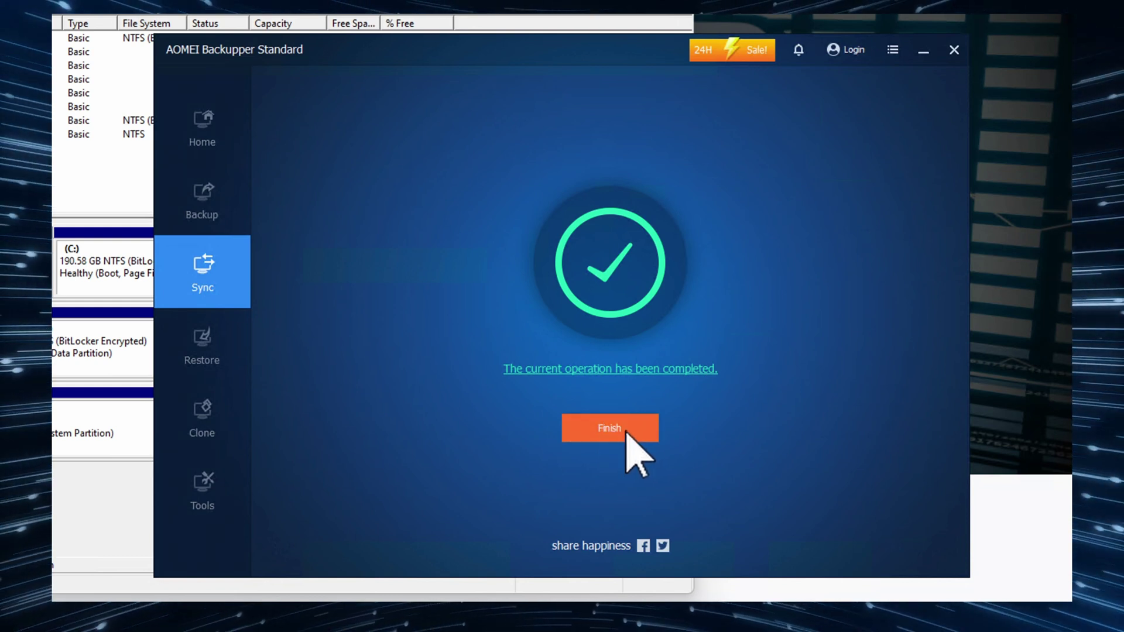
{"action": "left_click", "coordinate": [626, 434]}
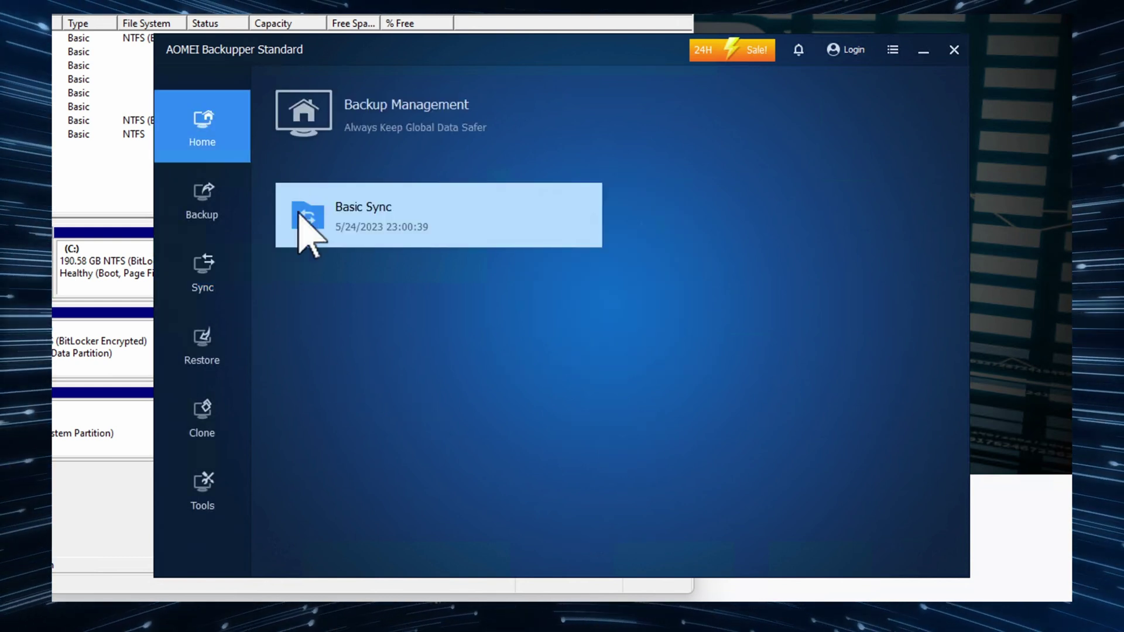
Step: Start a restore from the existing Basic Sync task
{"action": "left_click", "coordinate": [210, 350]}
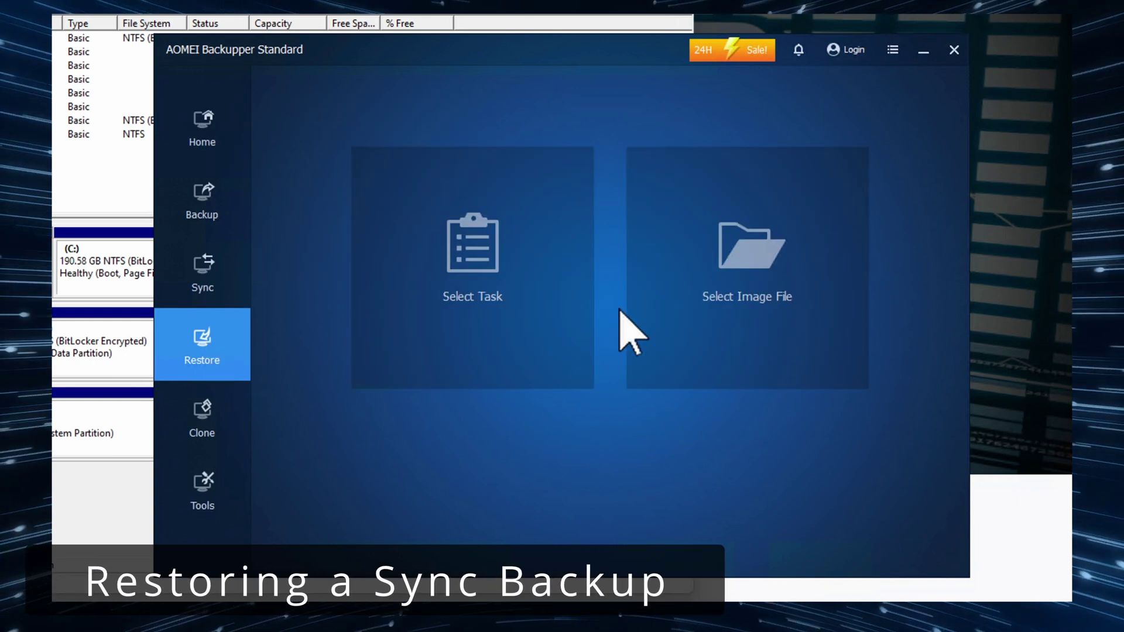
{"action": "left_click", "coordinate": [420, 316]}
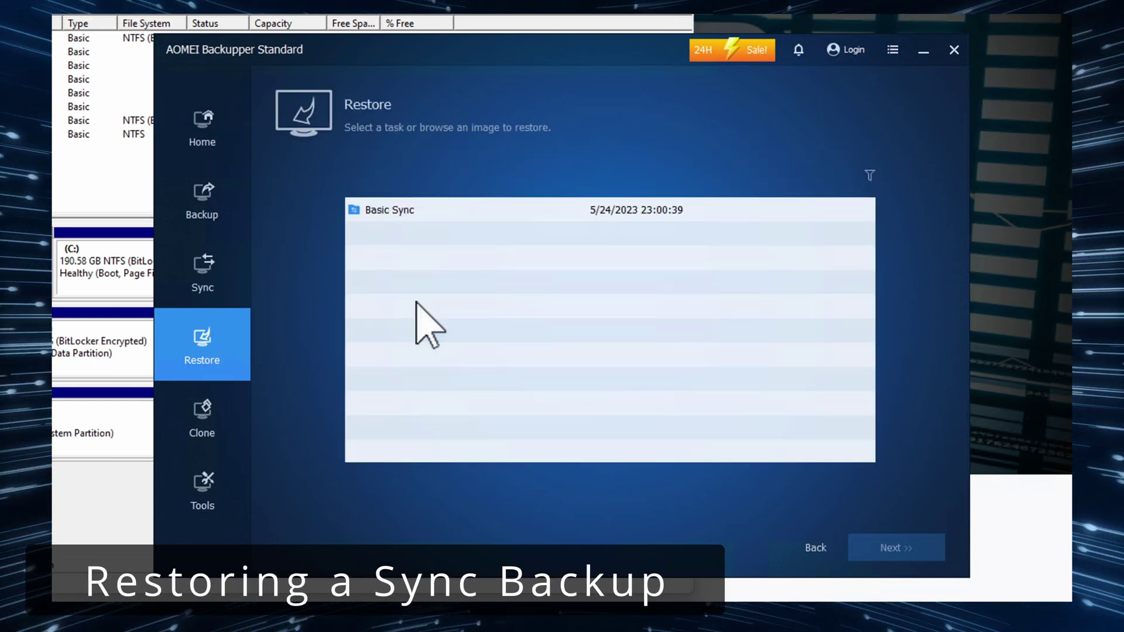
{"action": "left_click", "coordinate": [384, 210]}
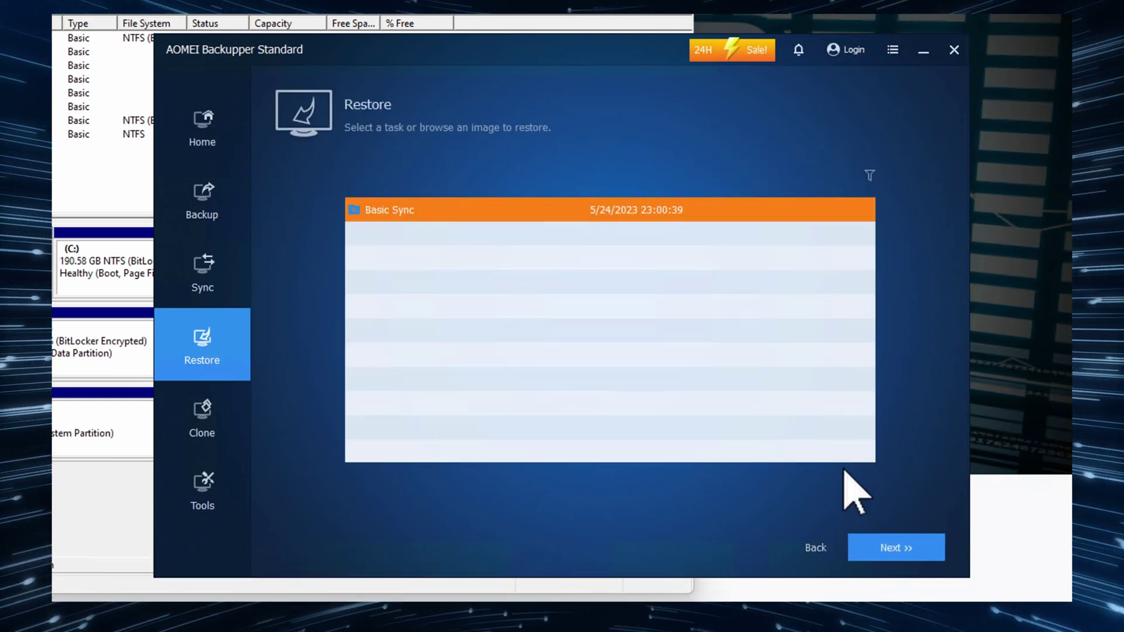
{"action": "left_click", "coordinate": [899, 547]}
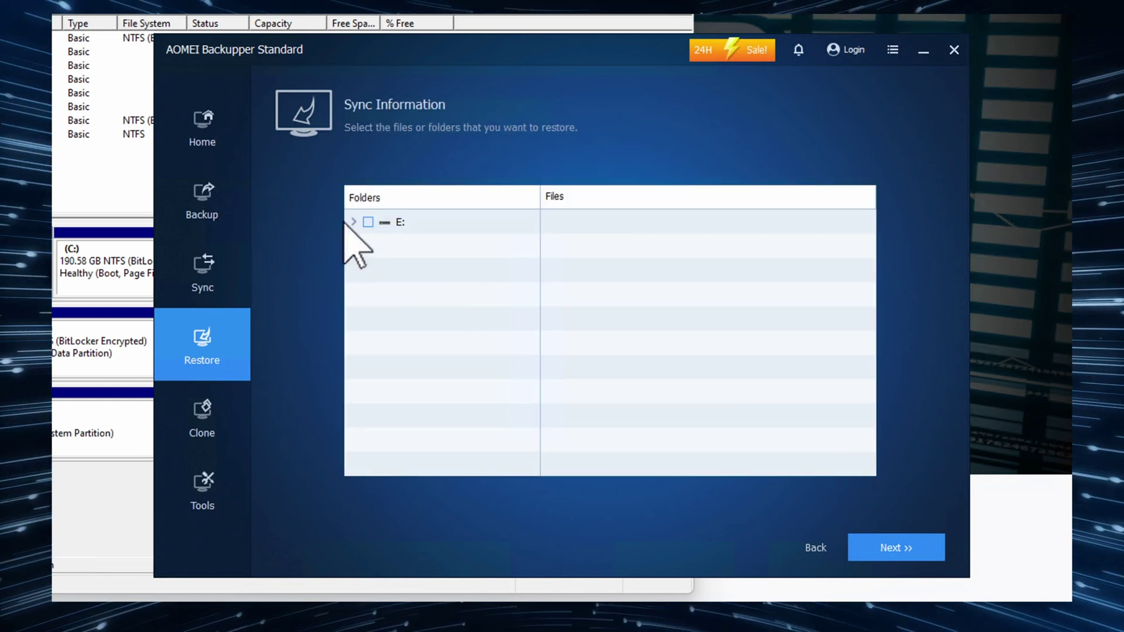
Step: Choose the E:\Backup\MOVIES folder for restoring and continue to the destination page
{"action": "left_click", "coordinate": [371, 222]}
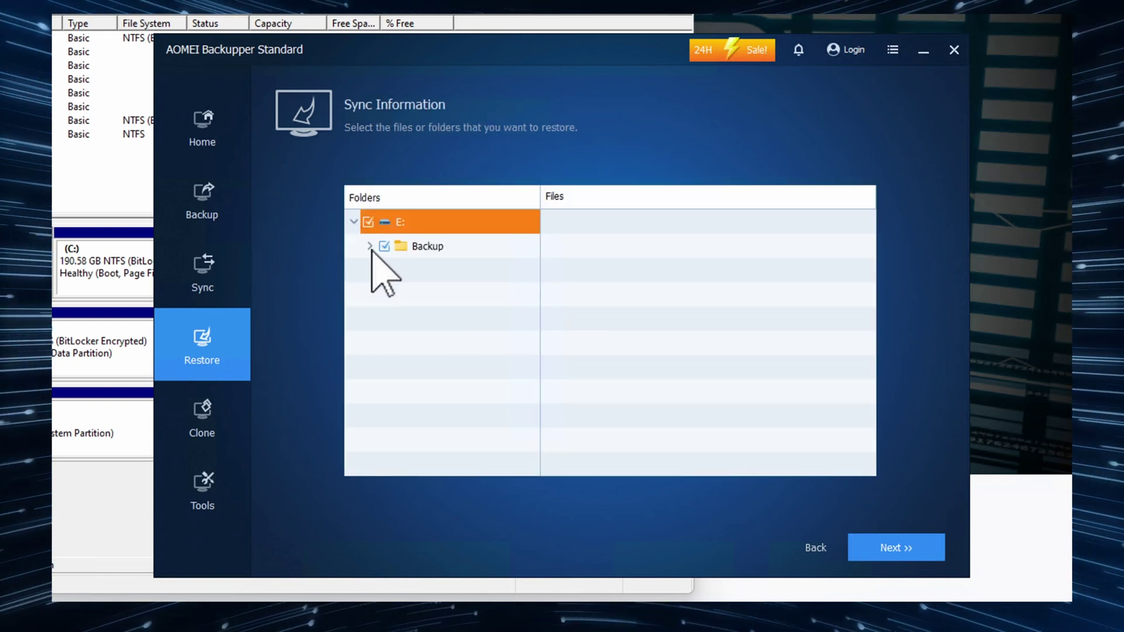
{"action": "left_click", "coordinate": [370, 246]}
{"action": "left_click", "coordinate": [386, 271]}
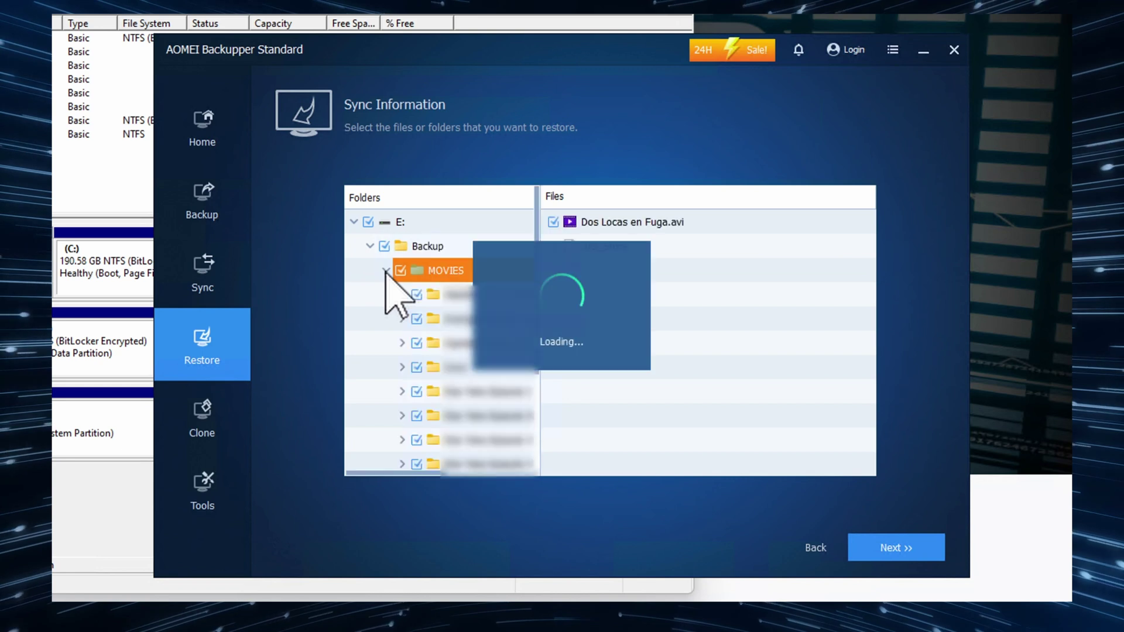
{"action": "left_click", "coordinate": [385, 270]}
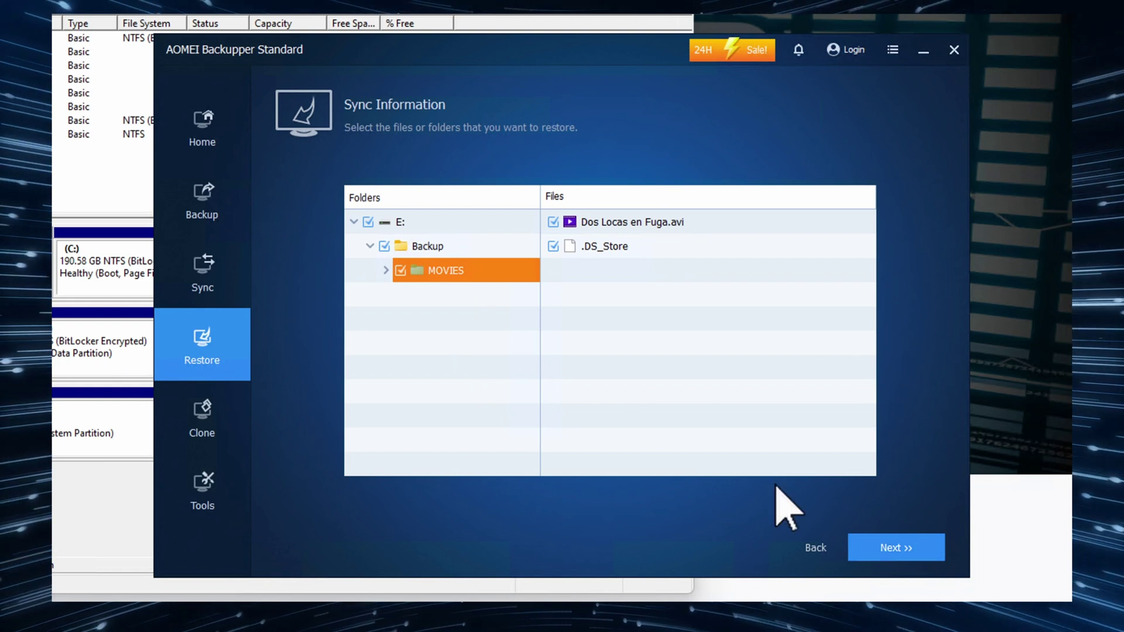
{"action": "left_click", "coordinate": [898, 552]}
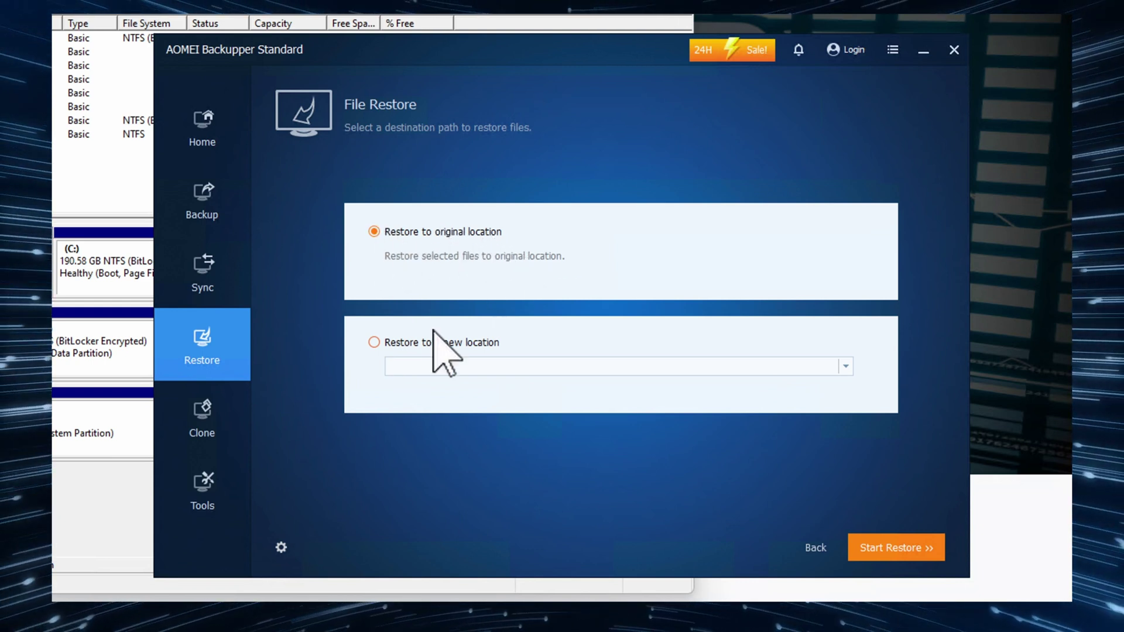
Step: Browse to _Storage_ (D:) as a new restore location, then cancel and back out to the task list
{"action": "left_click", "coordinate": [396, 344]}
{"action": "left_click", "coordinate": [505, 368]}
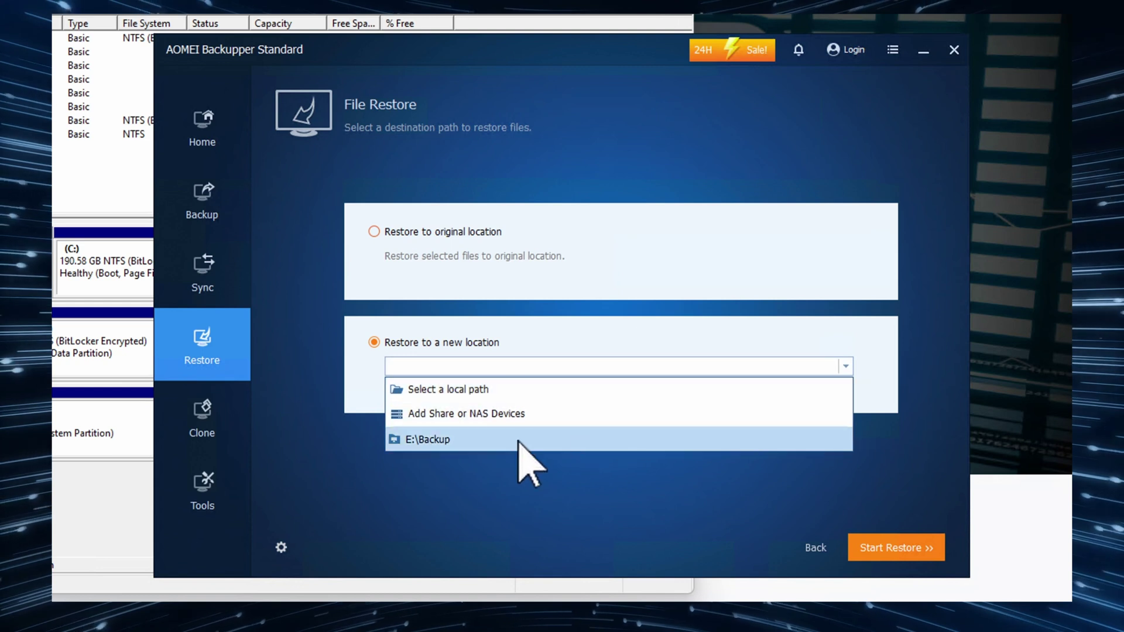
{"action": "left_click", "coordinate": [523, 389]}
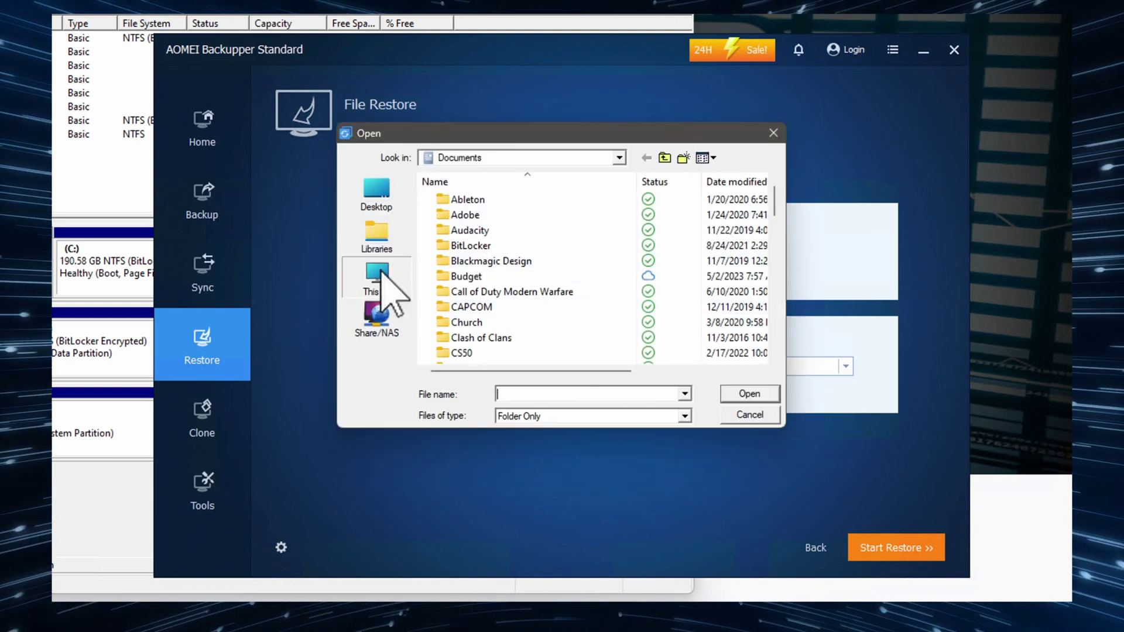
{"action": "left_click", "coordinate": [360, 275]}
{"action": "scroll", "coordinate": [776, 214], "scroll_direction": "down", "scroll_amount": 1}
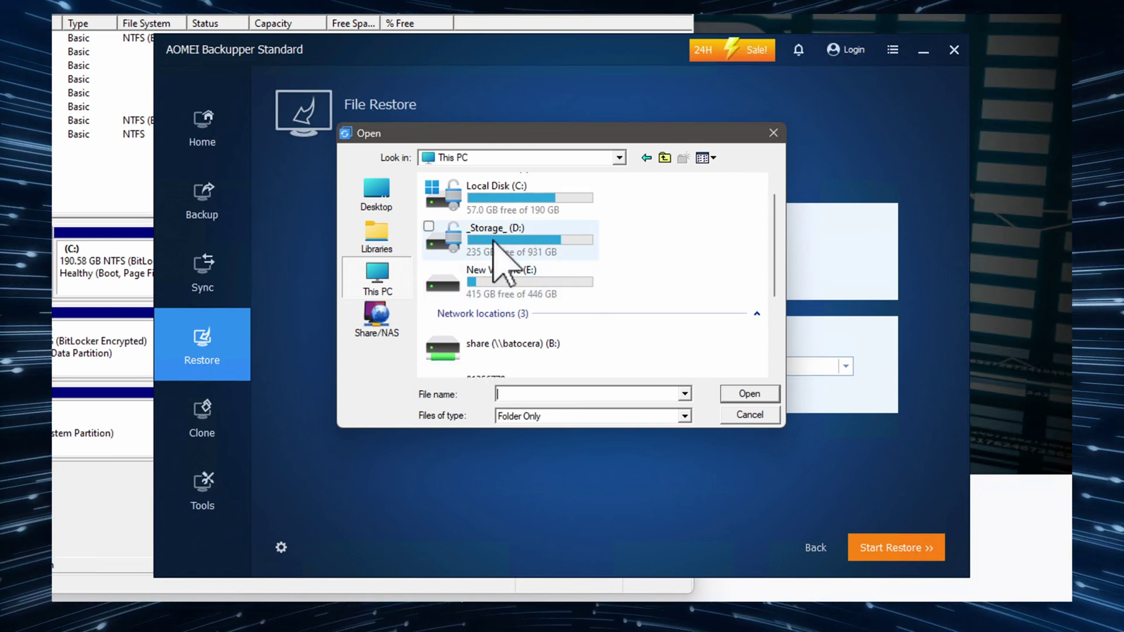
{"action": "left_click", "coordinate": [525, 236]}
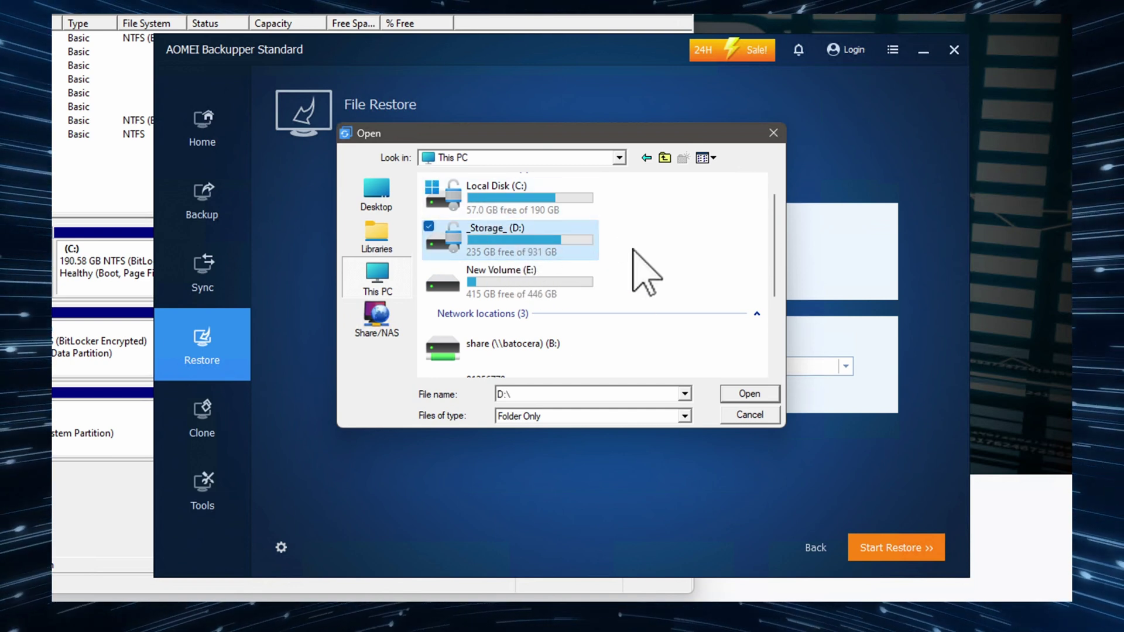
{"action": "left_click", "coordinate": [748, 417]}
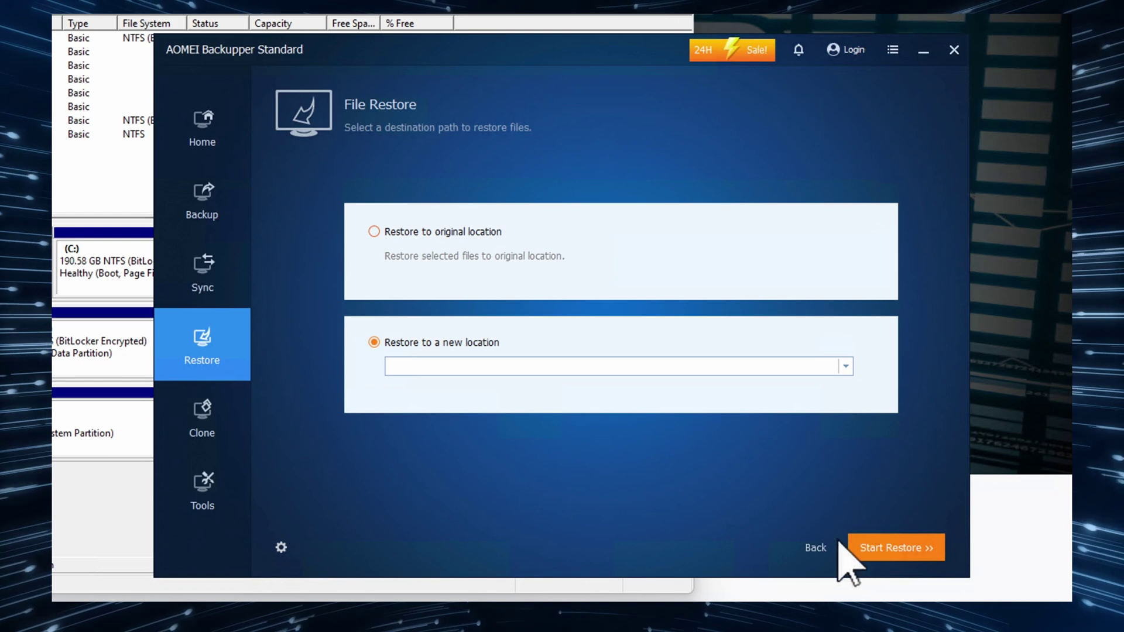
{"action": "left_click", "coordinate": [816, 545]}
{"action": "left_click", "coordinate": [818, 545]}
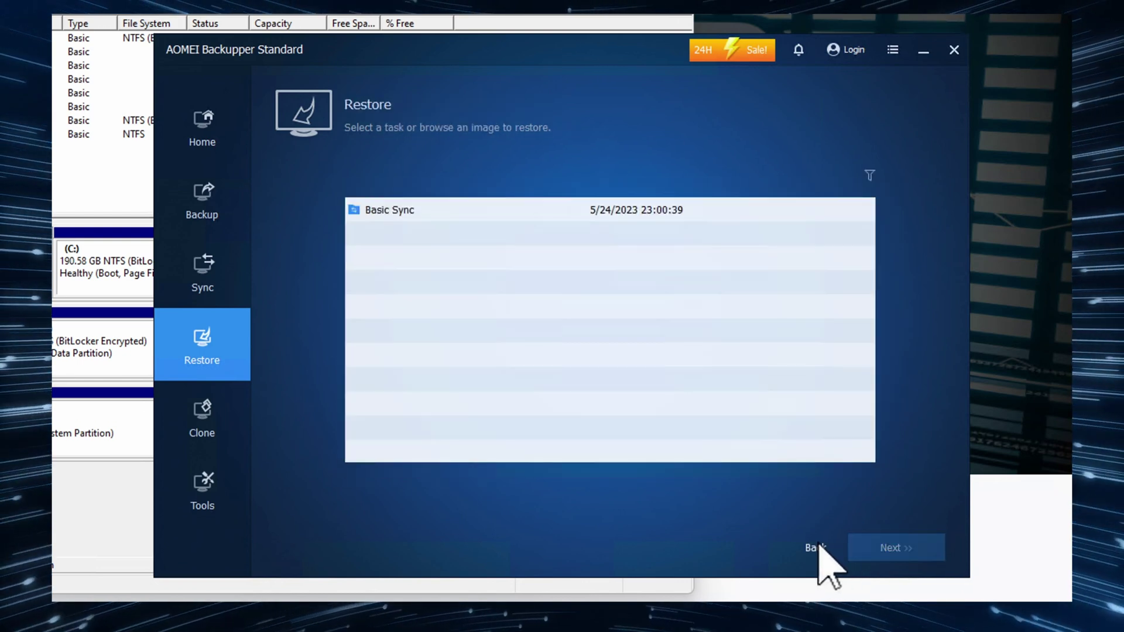
Step: Back out of Restore and start a new System Backup from the Backup section
{"action": "left_click", "coordinate": [817, 547]}
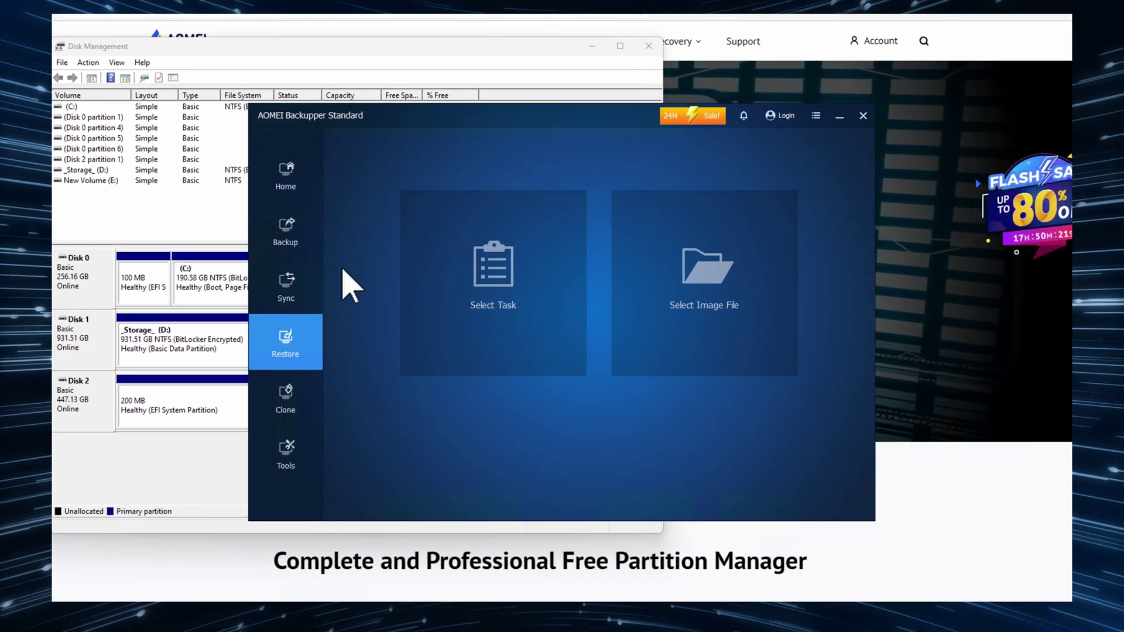
{"action": "left_click", "coordinate": [285, 227]}
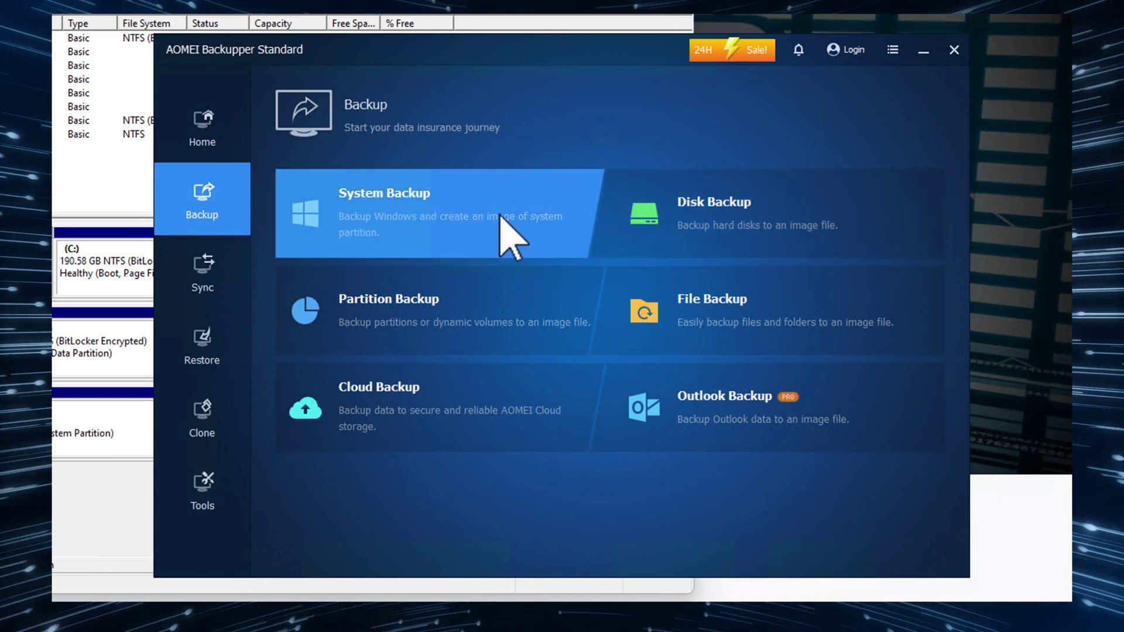
{"action": "left_click", "coordinate": [421, 224]}
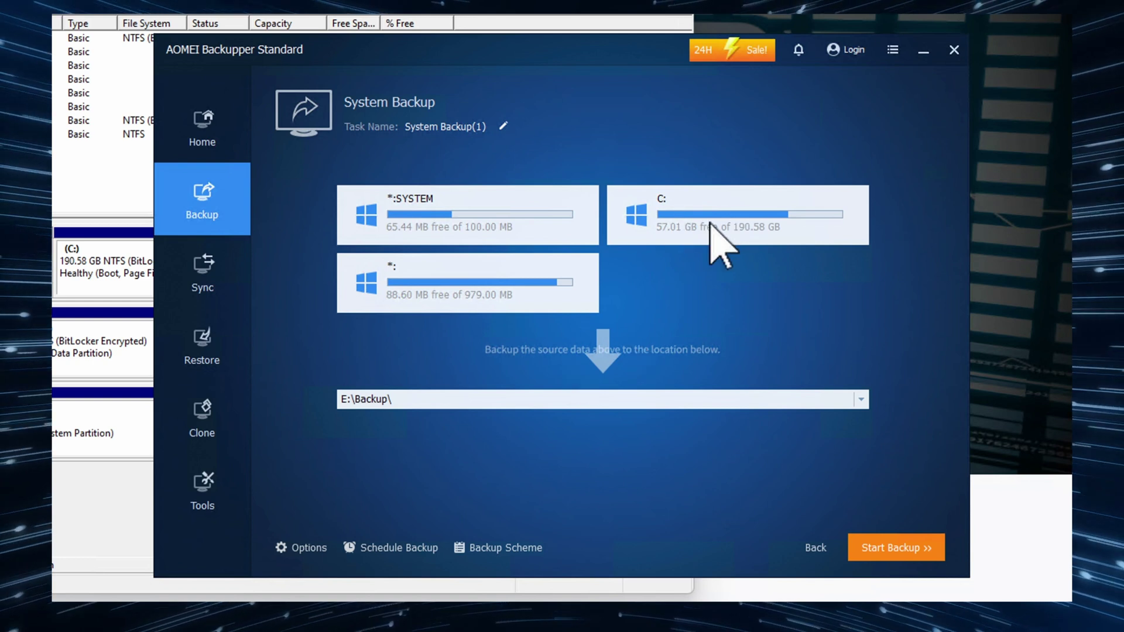
Step: Browse to the root of drive E: and create a new folder named System BK
{"action": "left_click", "coordinate": [477, 400]}
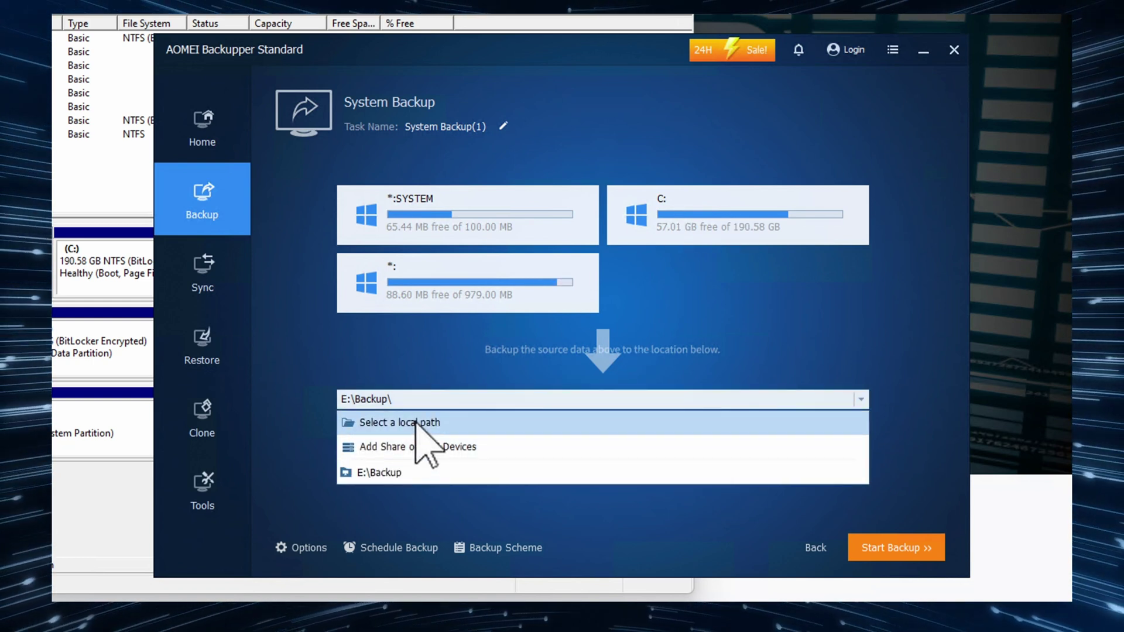
{"action": "left_click", "coordinate": [416, 423]}
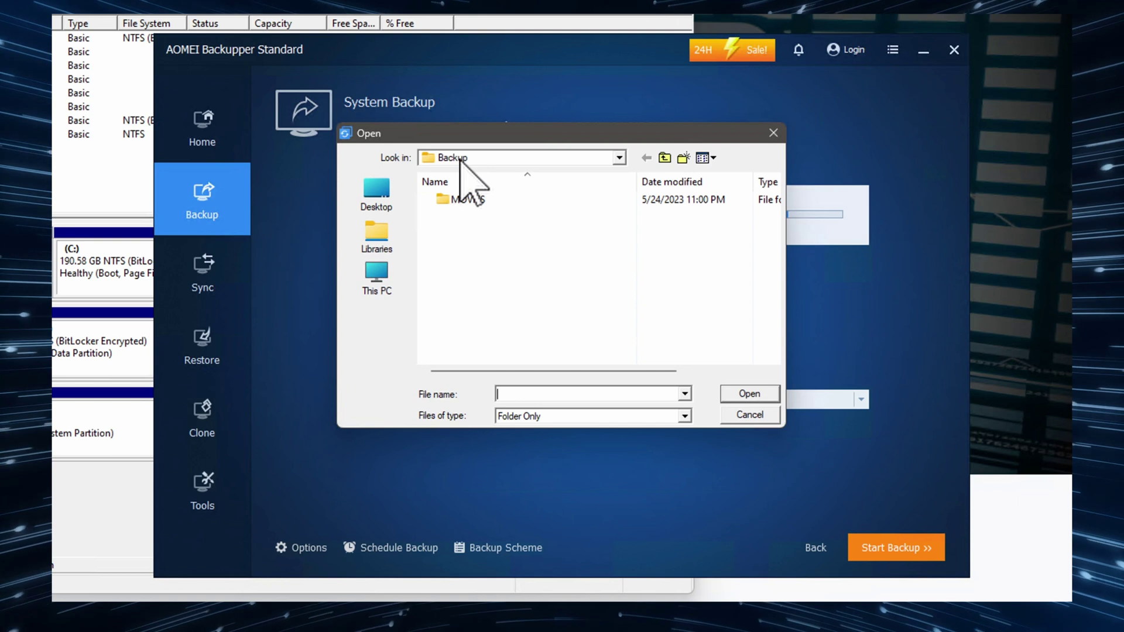
{"action": "left_click", "coordinate": [665, 158]}
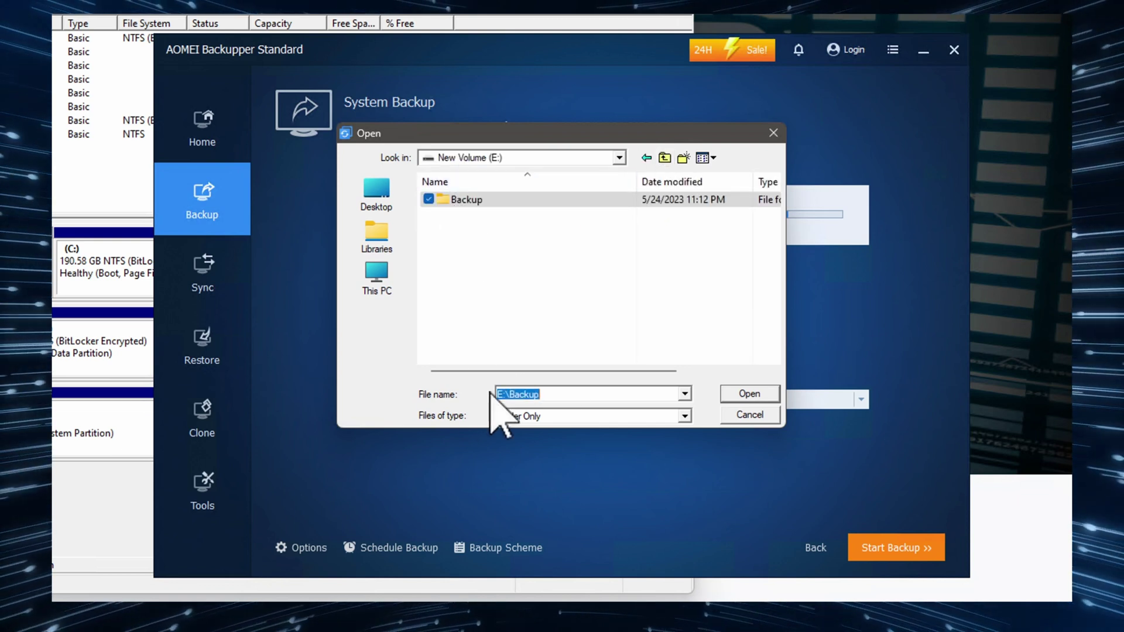
{"action": "right_click", "coordinate": [501, 264]}
{"action": "mouse_move", "coordinate": [597, 417]}
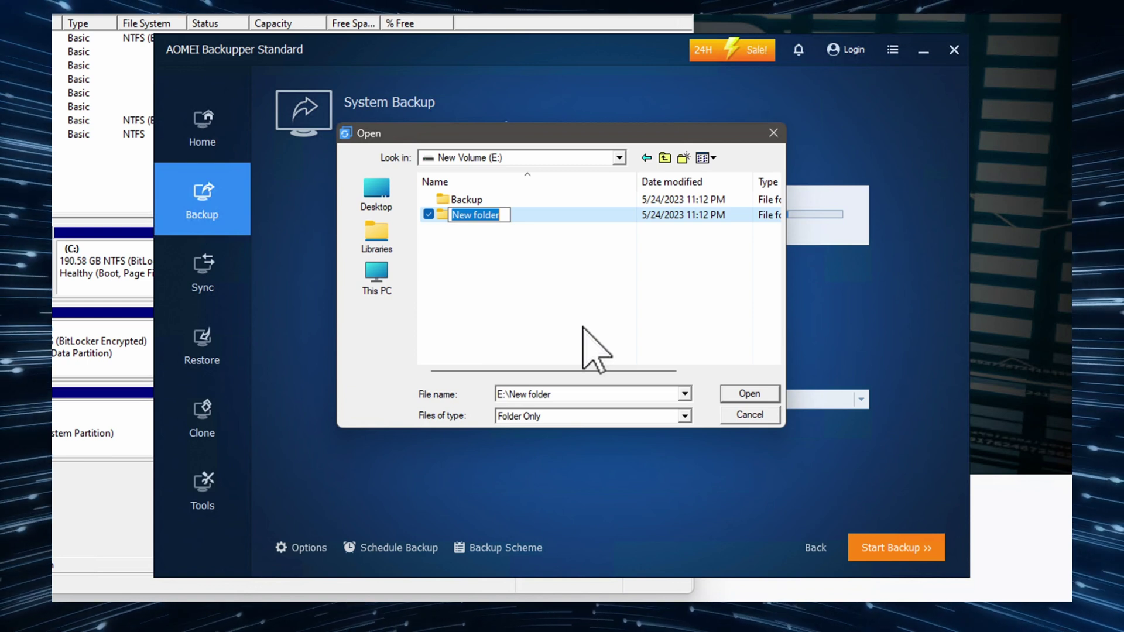
{"action": "type", "text": "System BK"}
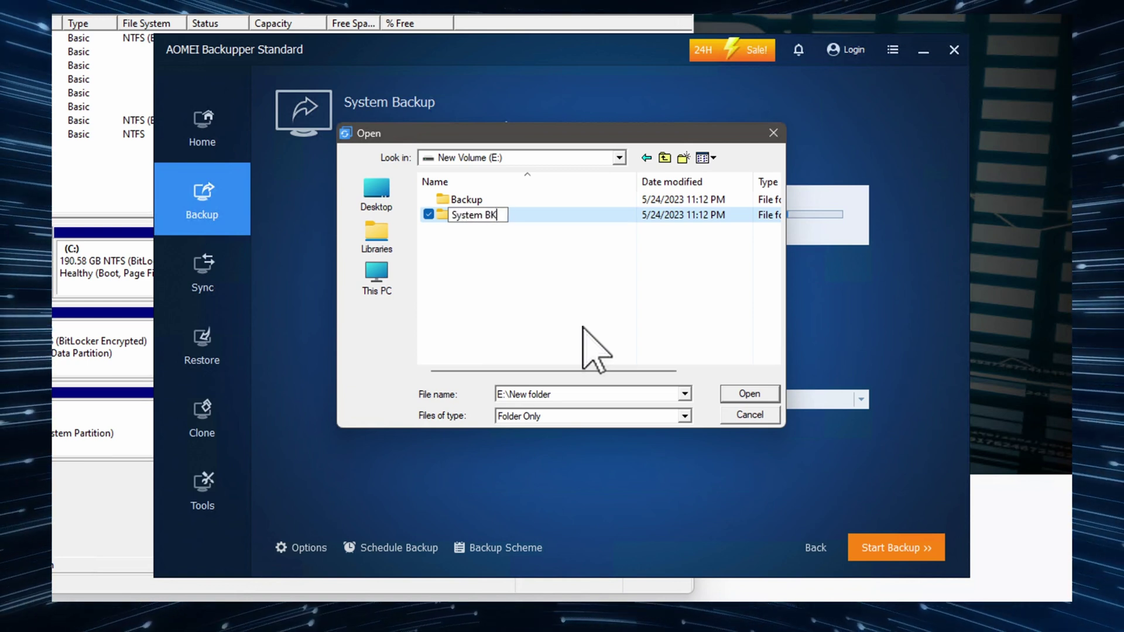
{"action": "left_click", "coordinate": [563, 296]}
Step: Refresh the folder list and set E:\System BK as the backup destination
{"action": "right_click", "coordinate": [532, 252]}
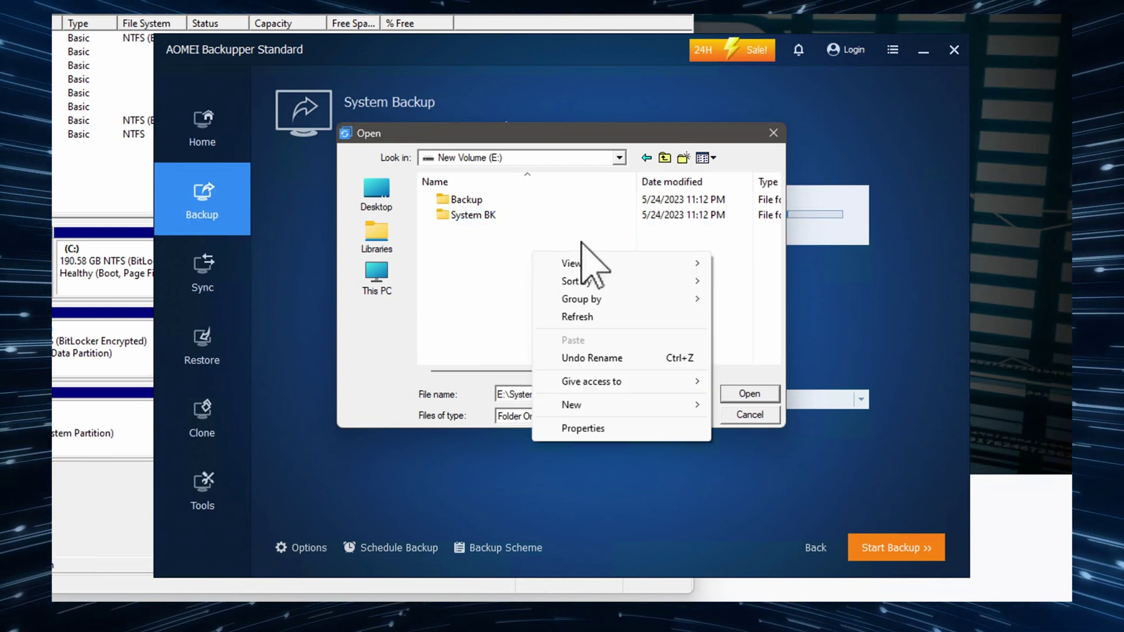
{"action": "left_click", "coordinate": [612, 318]}
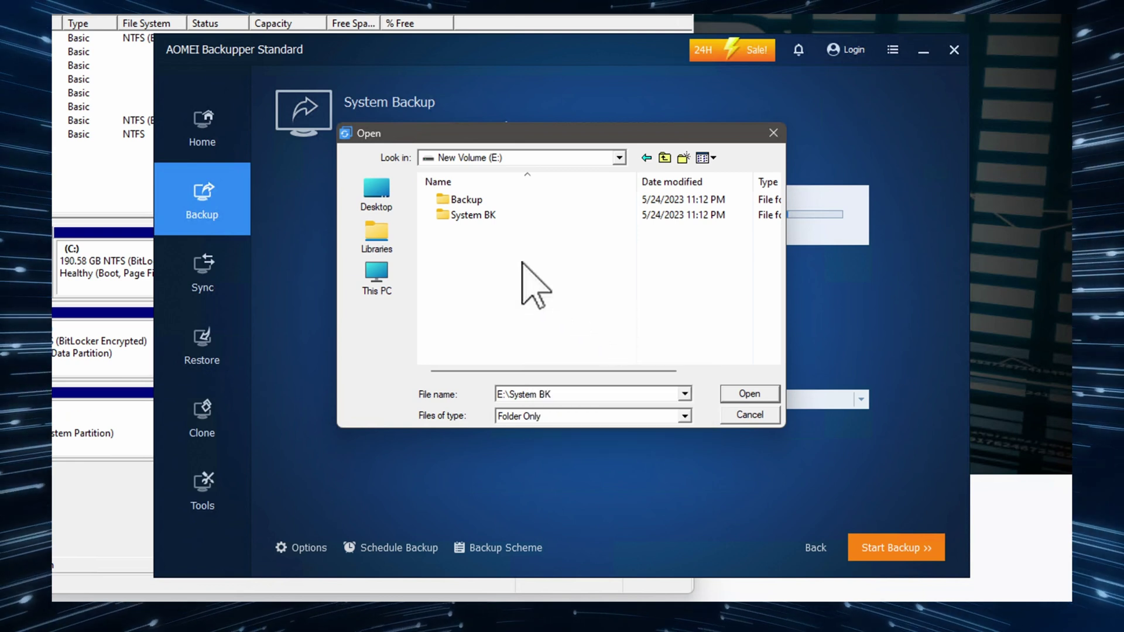
{"action": "double_click", "coordinate": [475, 215]}
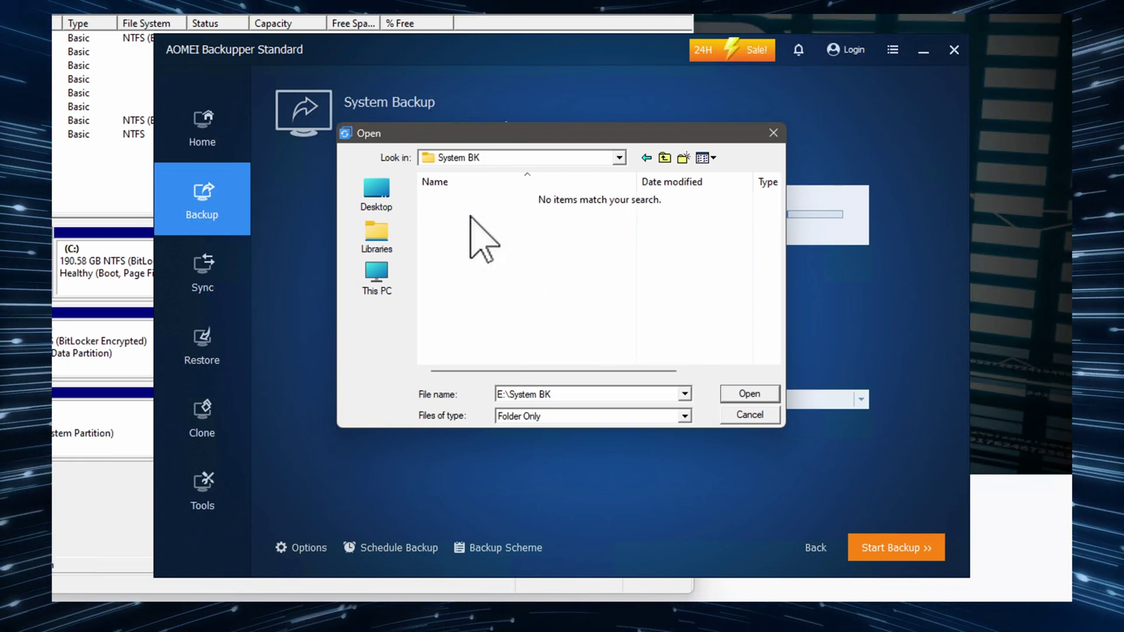
{"action": "left_click", "coordinate": [743, 394]}
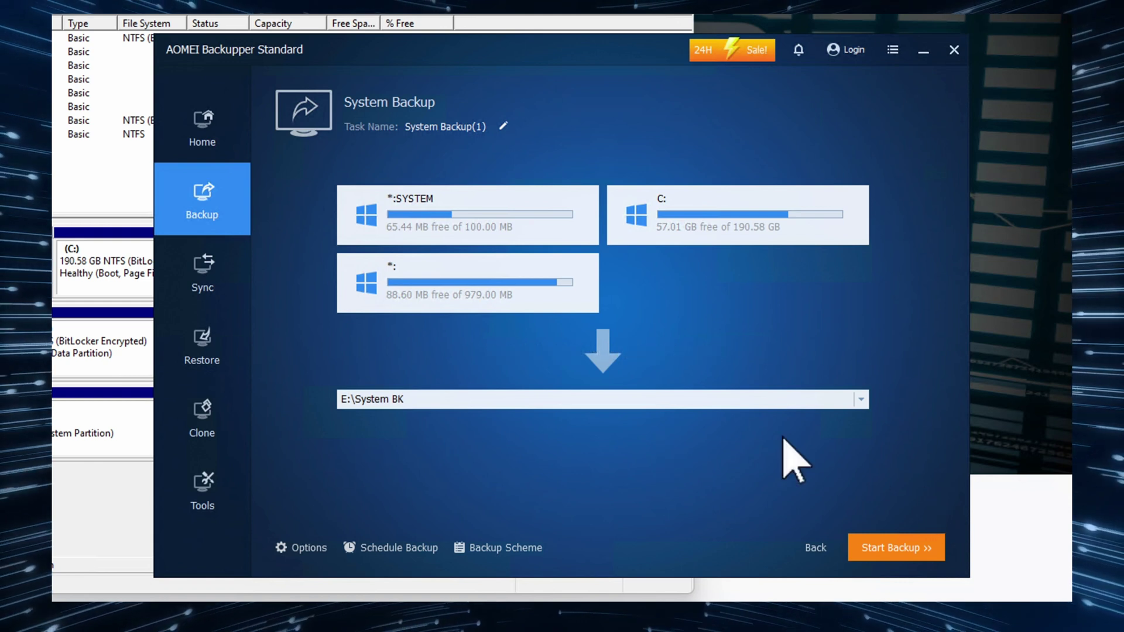
Step: Start the backup to E:\System BK, move its window right, and open File Explorer with Win+E
{"action": "left_click", "coordinate": [890, 547]}
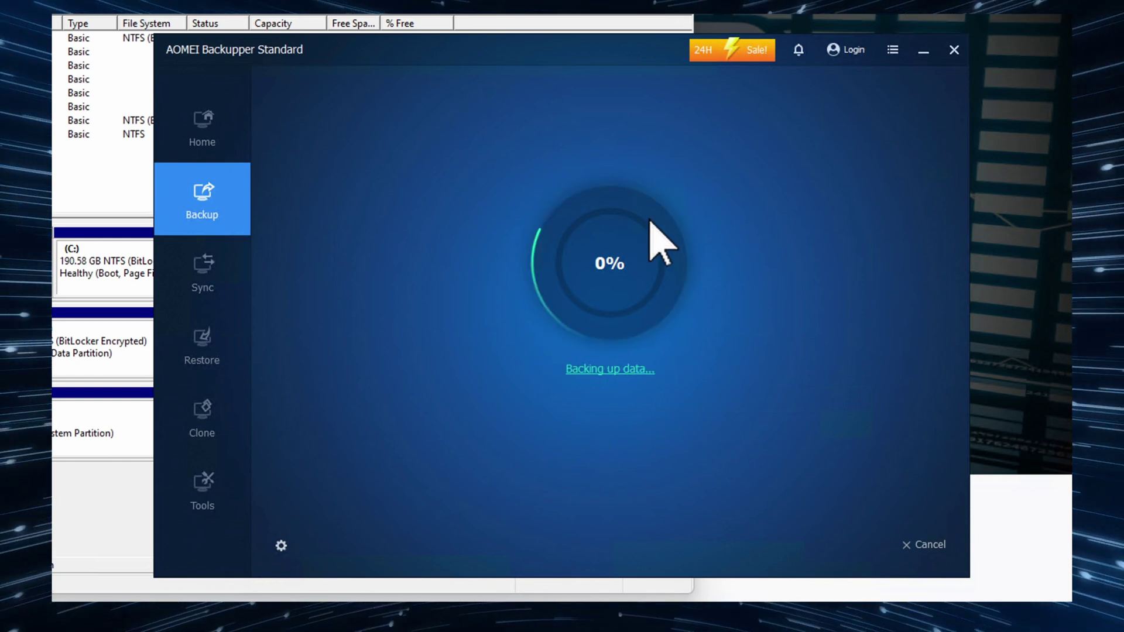
{"action": "left_click_drag", "start_coordinate": [375, 47], "coordinate": [511, 50]}
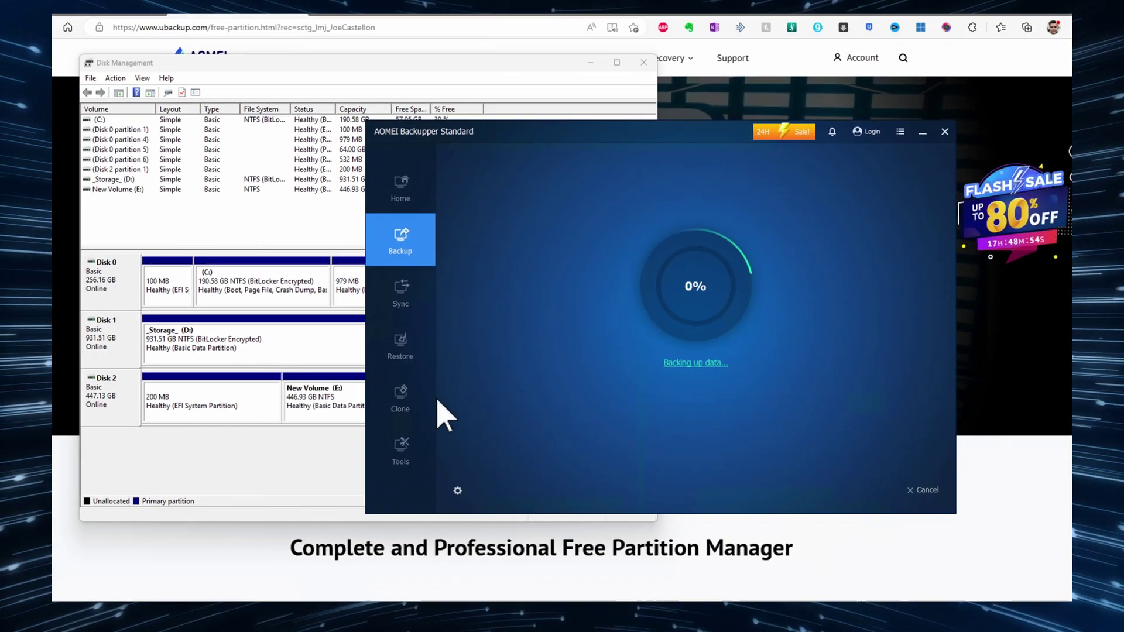
{"action": "key", "text": "super+e"}
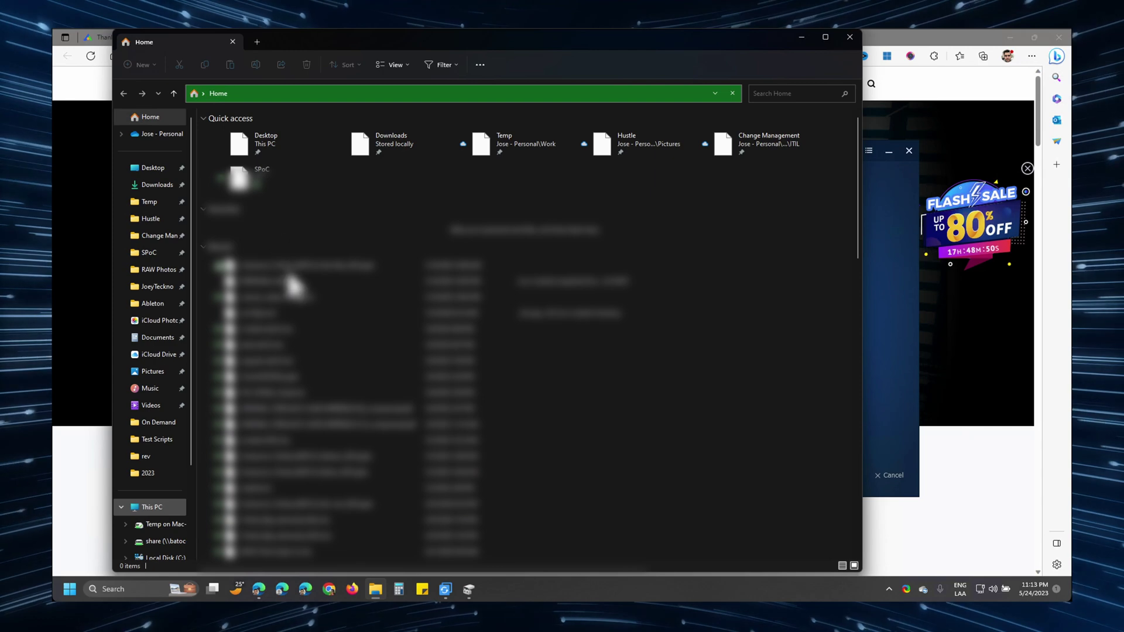
Step: Show This PC's drives in File Explorer while the backup runs
{"action": "left_click", "coordinate": [167, 506]}
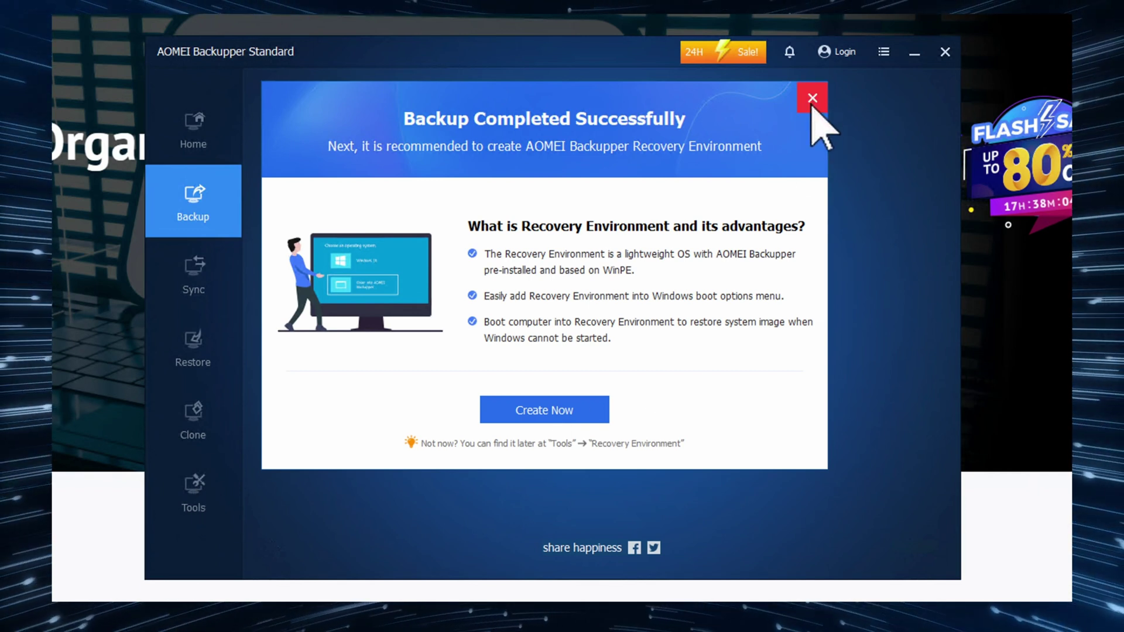
Step: Close the Backup Completed Successfully dialog, skipping Recovery Environment creation
{"action": "left_click", "coordinate": [812, 99]}
Step: Finish the backup and review the System Backup(1) and Basic Sync task cards on Home
{"action": "left_click", "coordinate": [606, 431]}
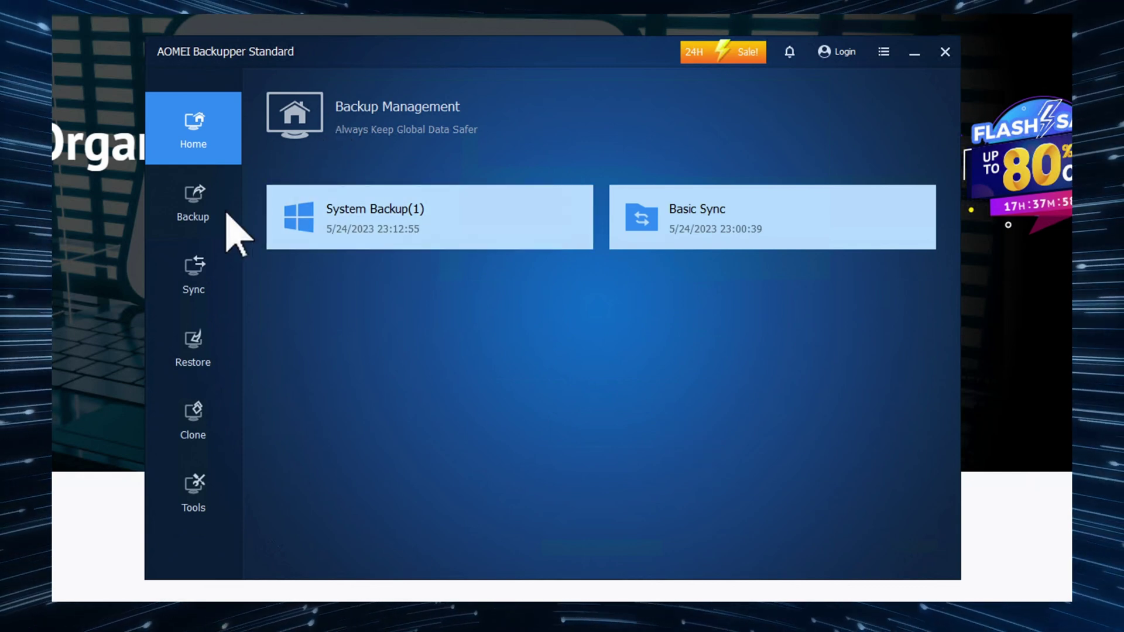
{"action": "mouse_move", "coordinate": [326, 209]}
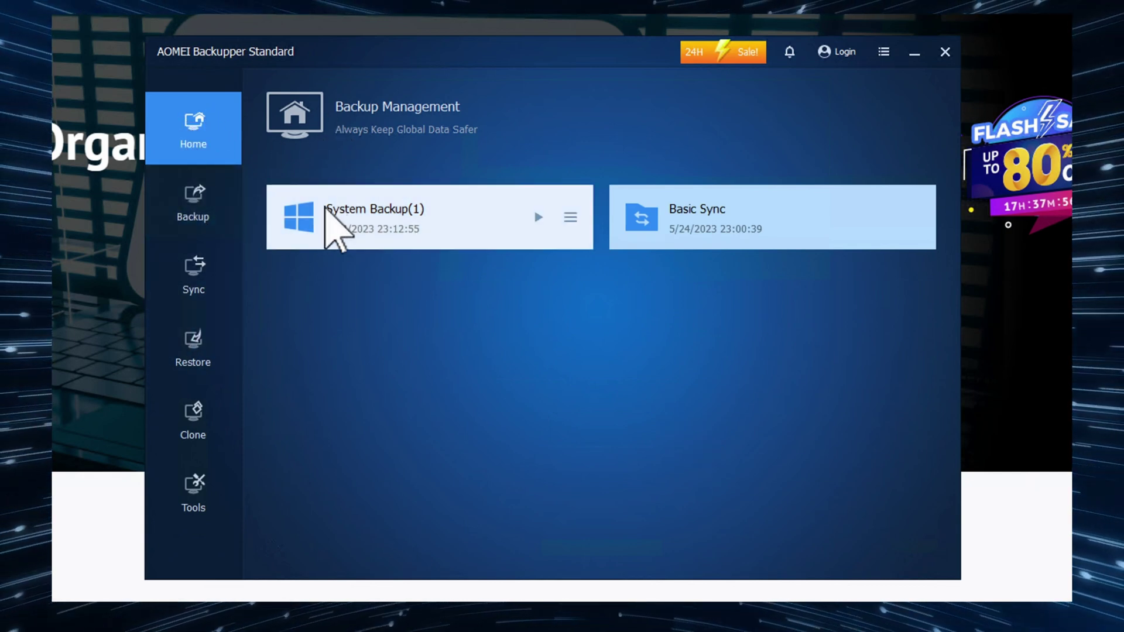
{"action": "mouse_move", "coordinate": [765, 246]}
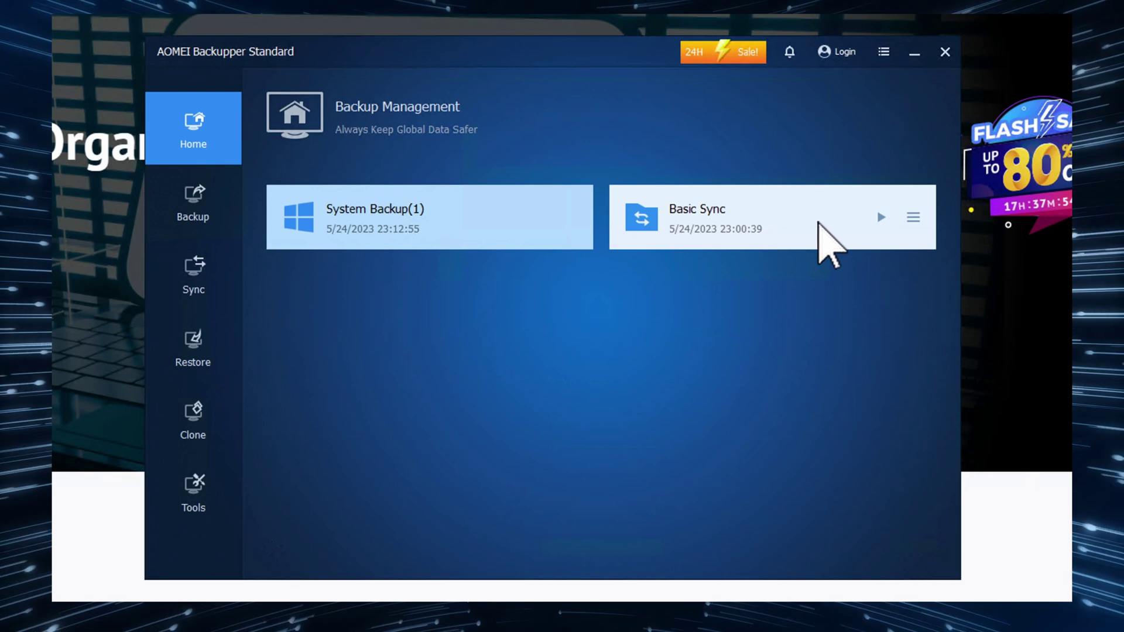
{"action": "mouse_move", "coordinate": [476, 214]}
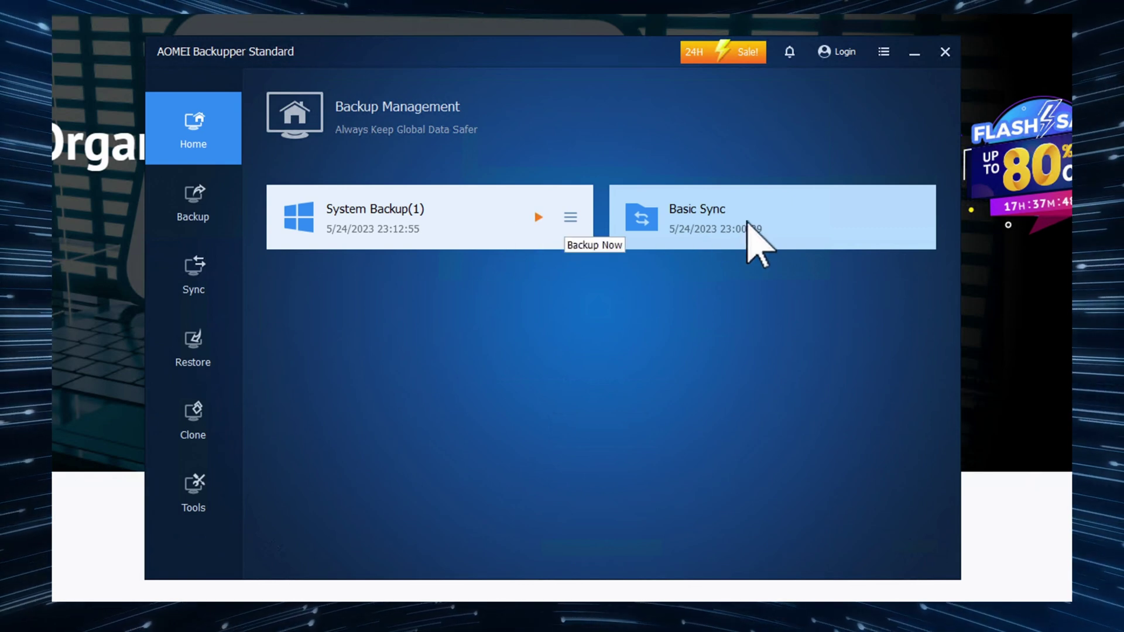
{"action": "mouse_move", "coordinate": [883, 221]}
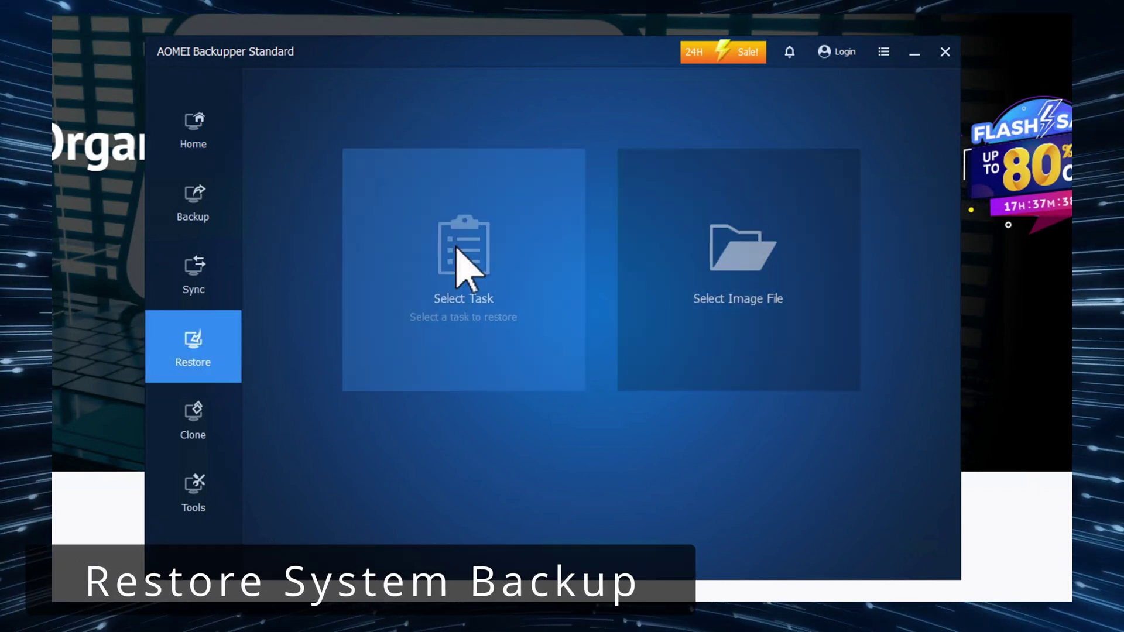
Step: Choose System Backup(1) as the restore task and enable Restore system to other location
{"action": "left_click", "coordinate": [463, 261]}
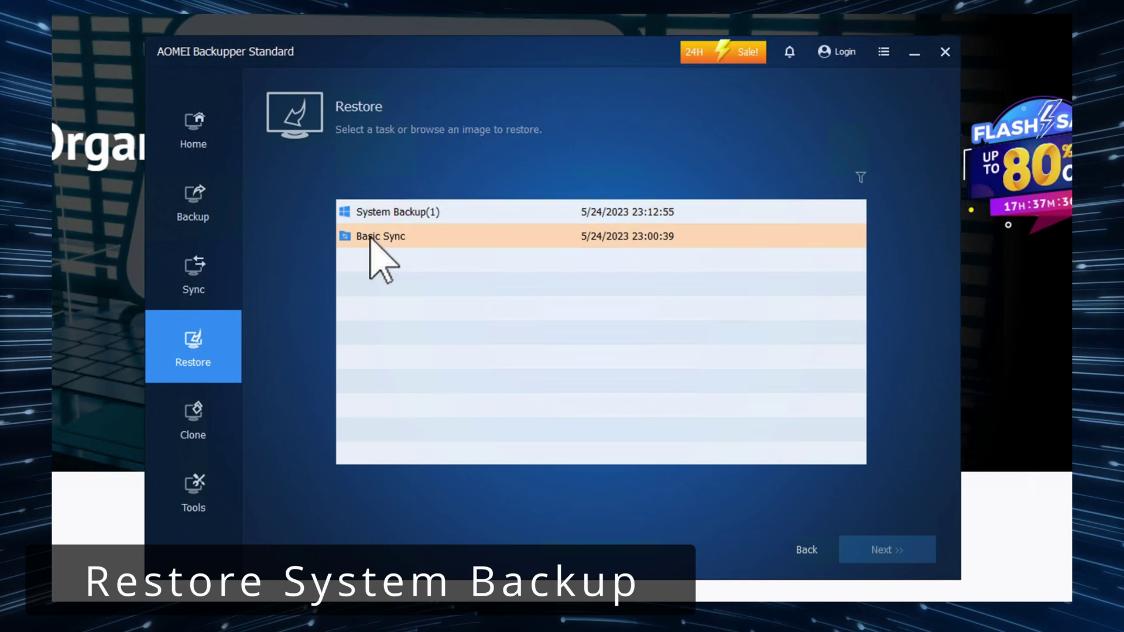
{"action": "left_click", "coordinate": [434, 213]}
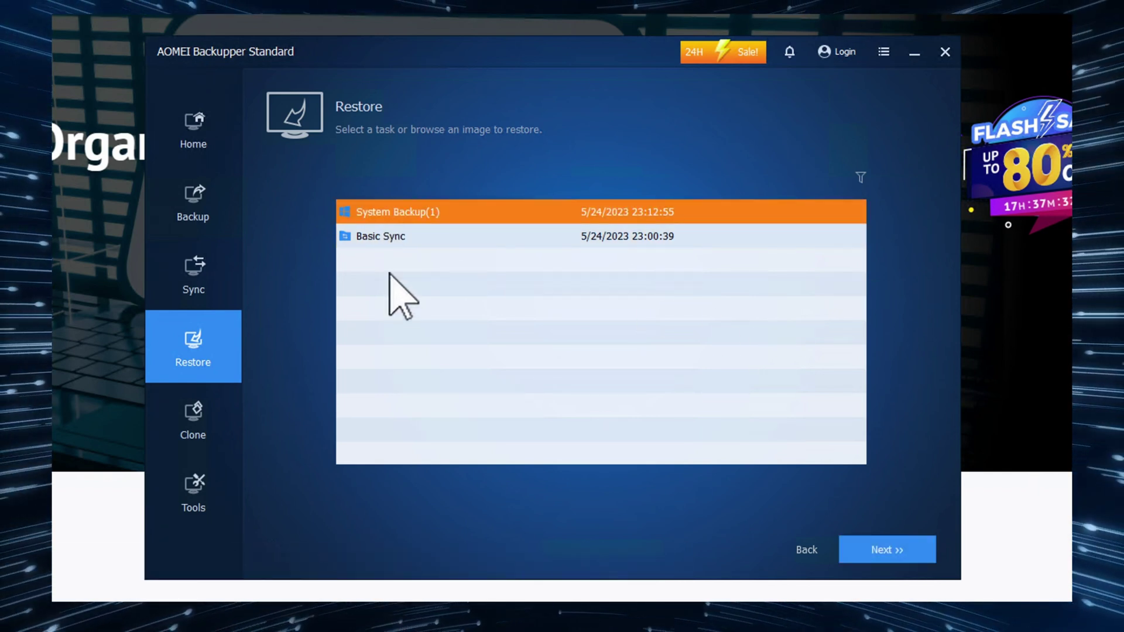
{"action": "left_click", "coordinate": [395, 235]}
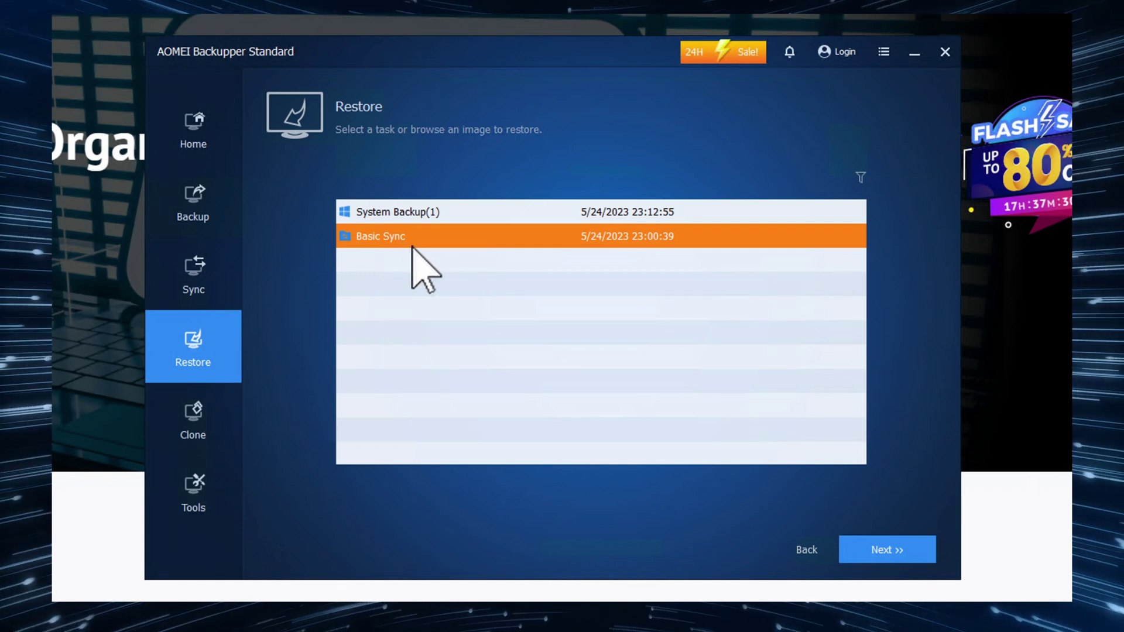
{"action": "left_click", "coordinate": [350, 210]}
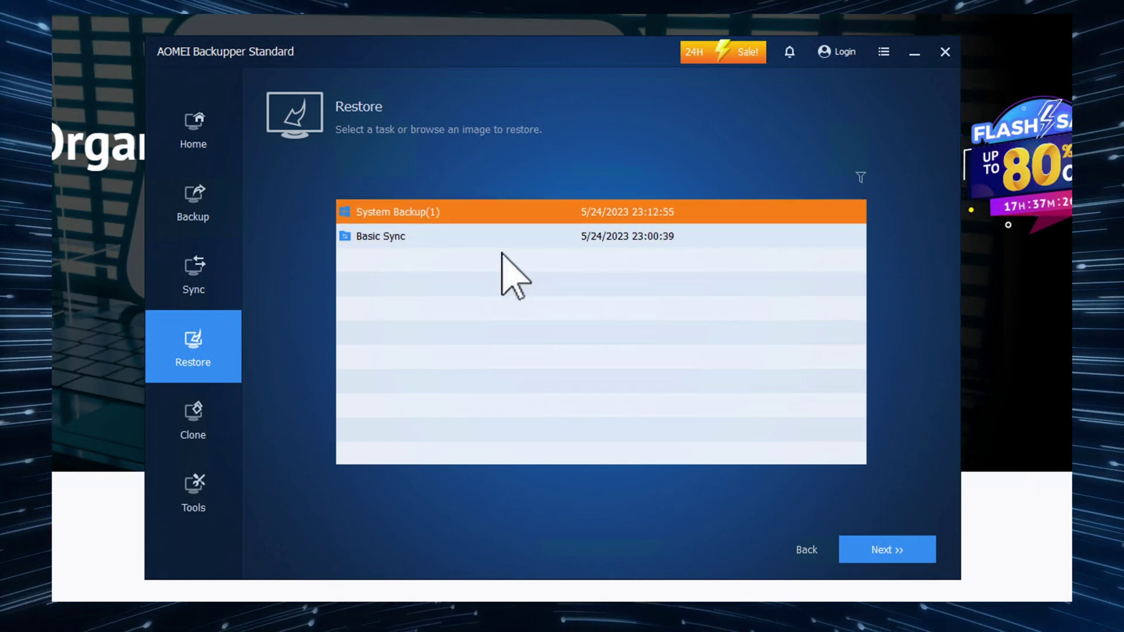
{"action": "left_click", "coordinate": [884, 549]}
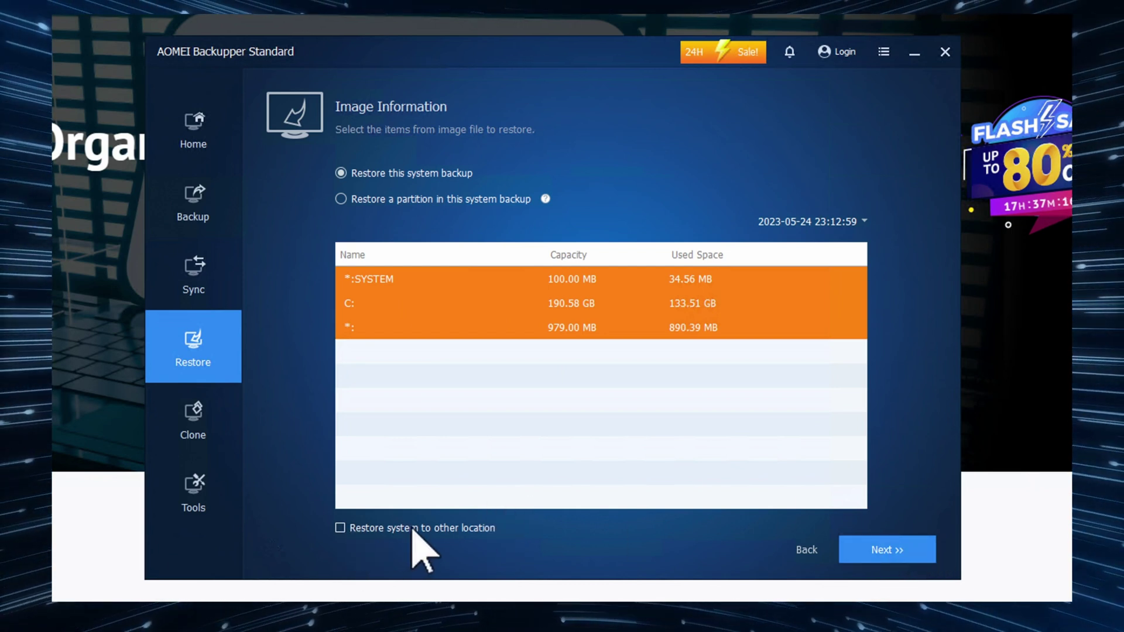
{"action": "left_click", "coordinate": [340, 527]}
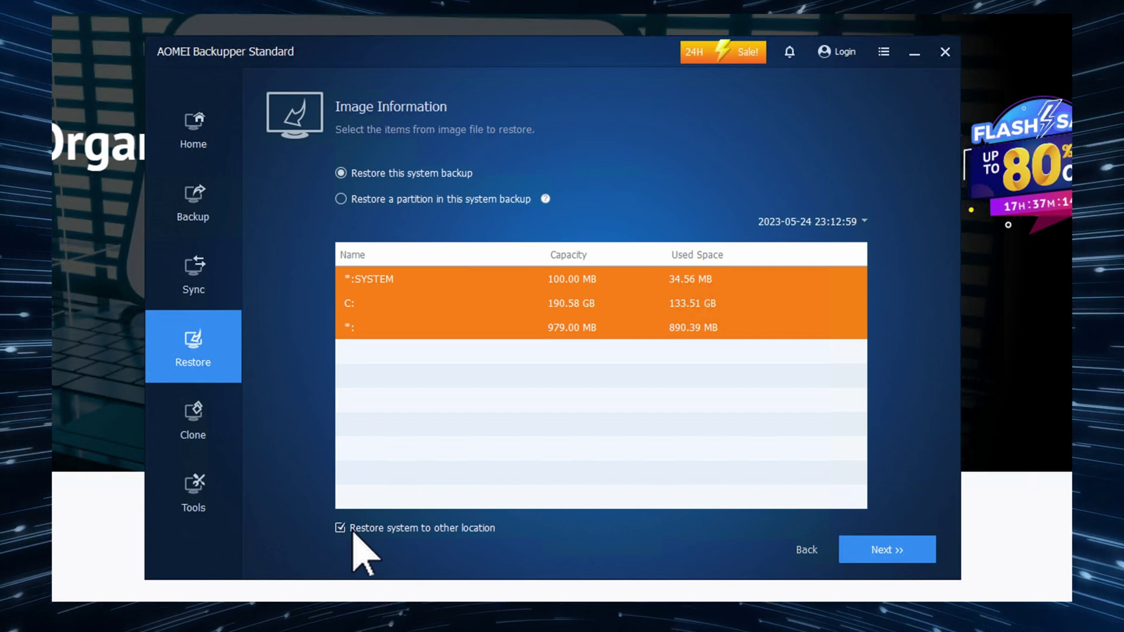
{"action": "left_click", "coordinate": [890, 549]}
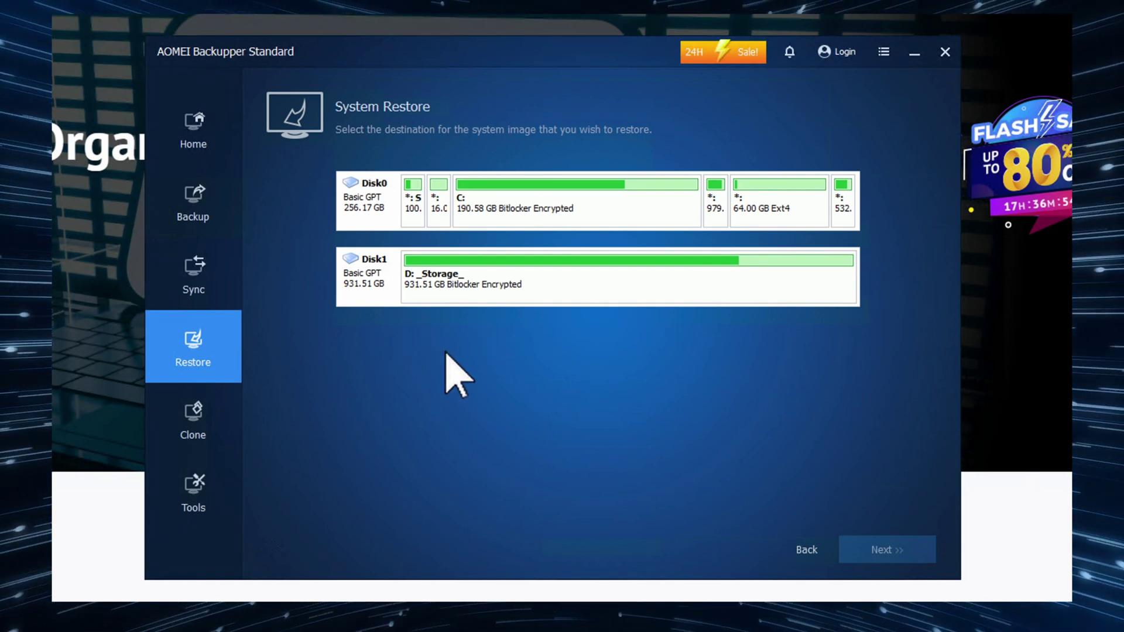
Step: Select D: _Storage_ as the restore destination, then reposition the Backupper window
{"action": "left_click", "coordinate": [567, 285]}
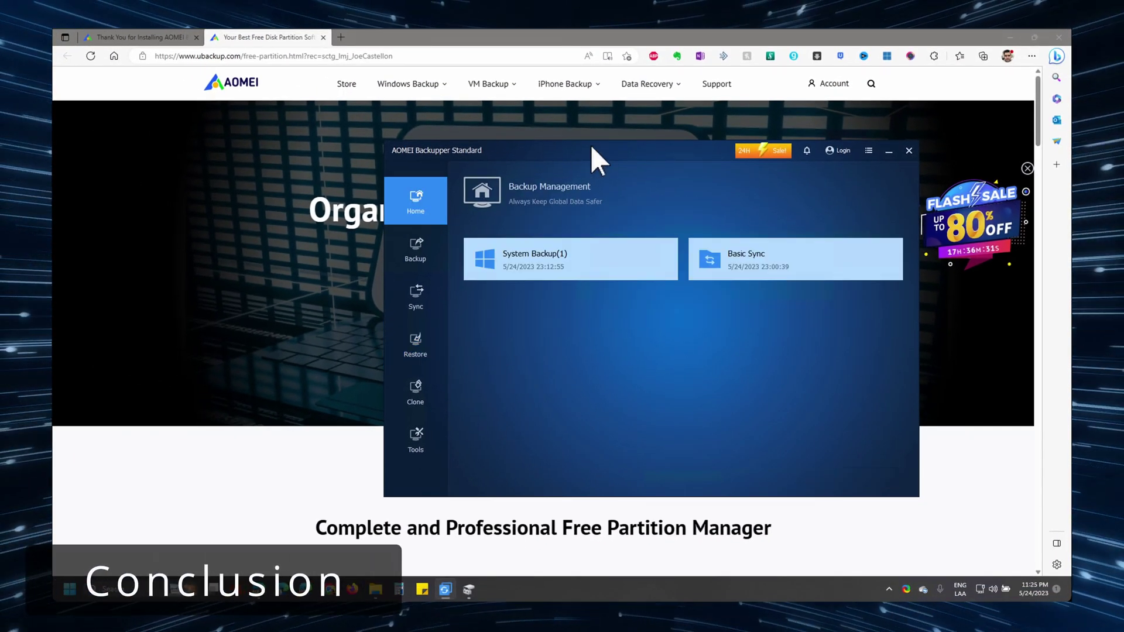
{"action": "left_click_drag", "start_coordinate": [591, 146], "coordinate": [494, 135]}
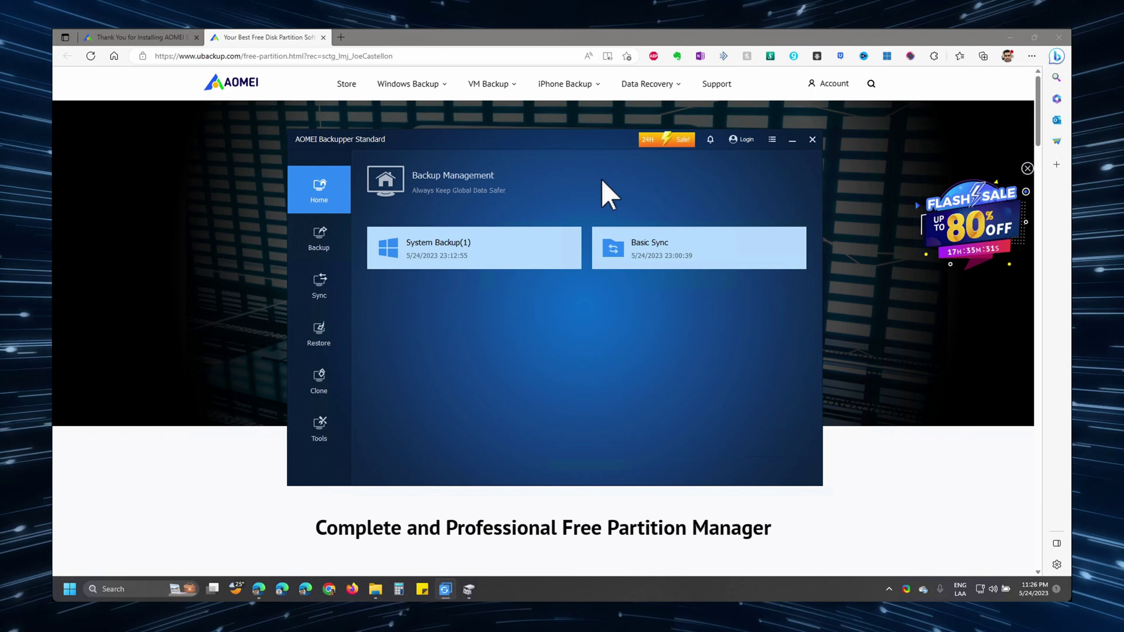
{"action": "left_click_drag", "start_coordinate": [547, 141], "coordinate": [539, 150]}
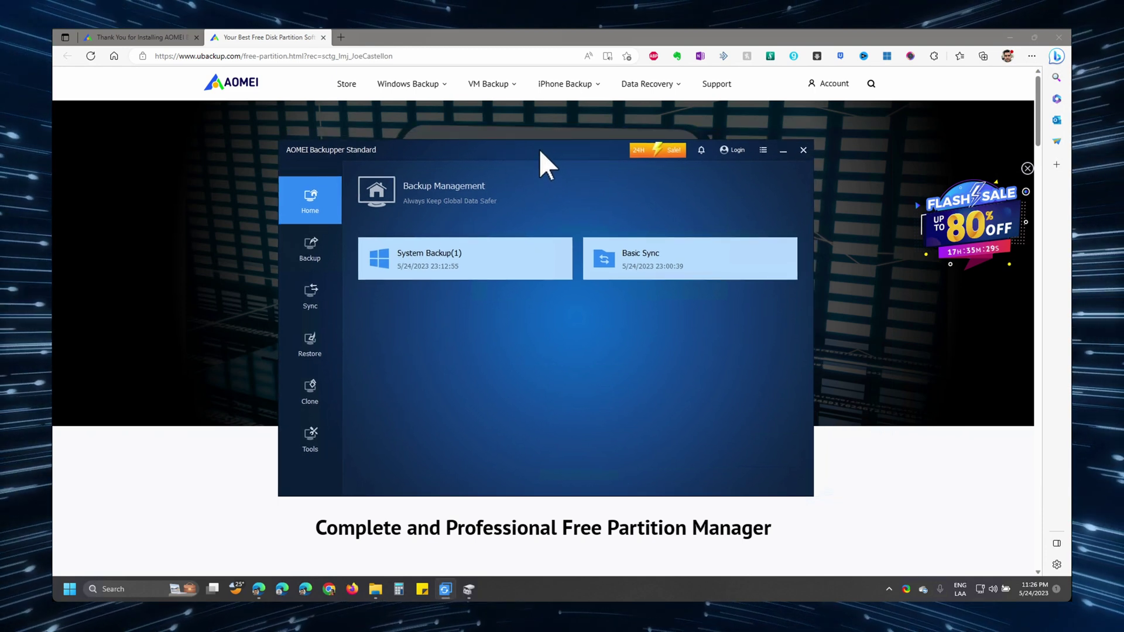